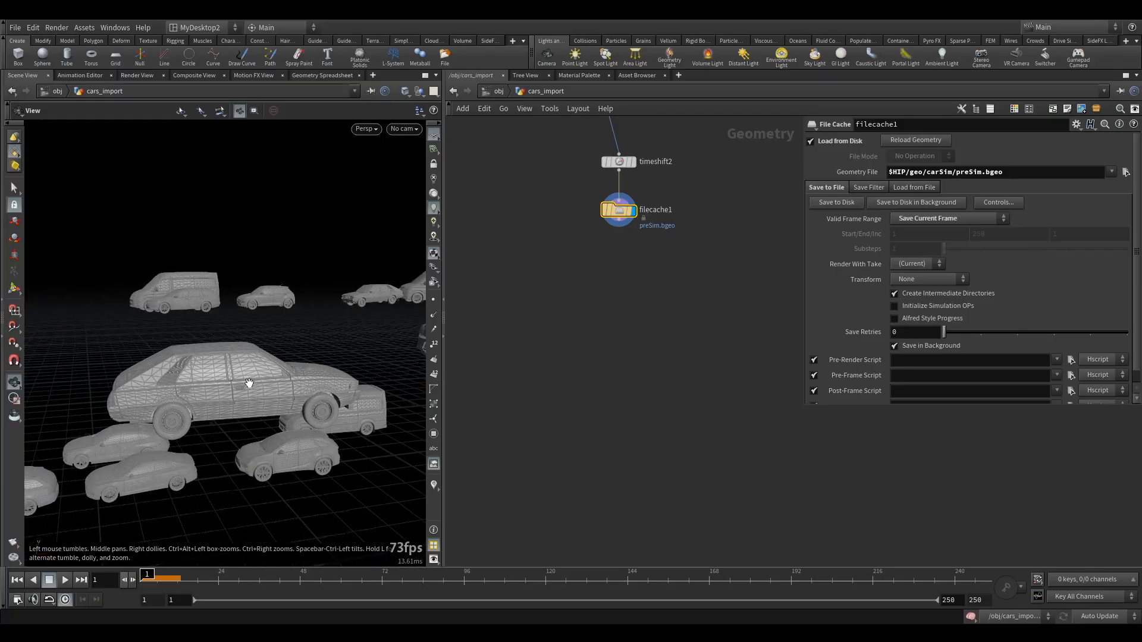
# Step: Box-select the cars in the central part of the scene and add a Blast node for them after filecache1
pyautogui.click(14, 188)
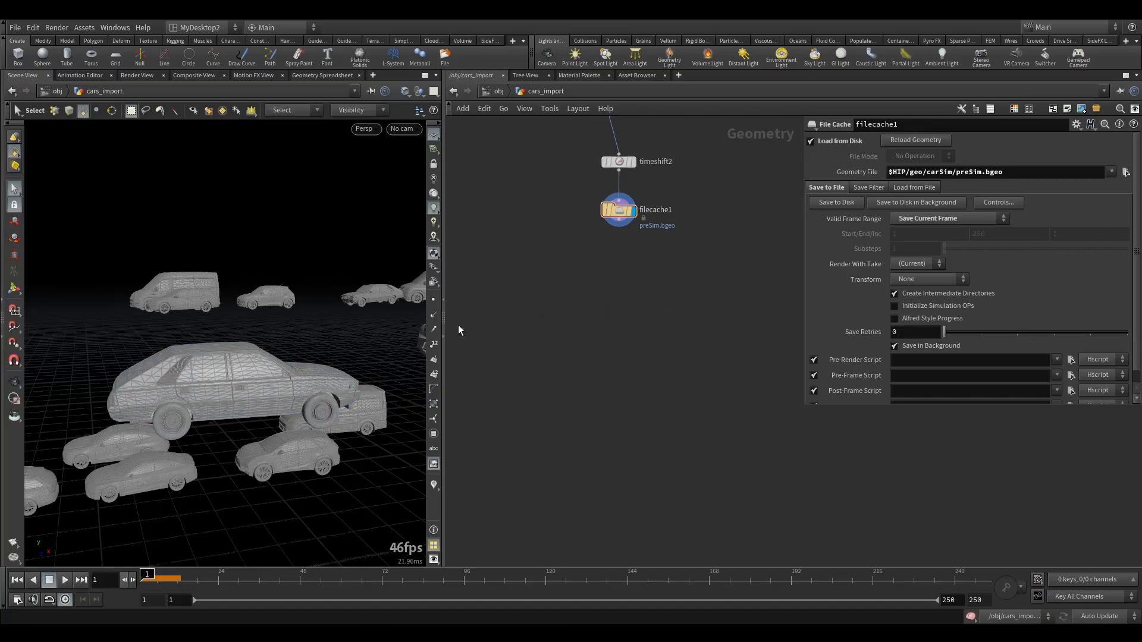
pyautogui.moveTo(203, 356)
pyautogui.keyDown('alt'); pyautogui.mouseDown(button='right')
pyautogui.moveTo(215, 351)
pyautogui.moveTo(215, 369)
pyautogui.mouseUp(button='right'); pyautogui.keyUp('alt')
pyautogui.moveTo(215, 369)
pyautogui.keyDown('alt'); pyautogui.mouseDown()
pyautogui.moveTo(265, 375)
pyautogui.moveTo(196, 377)
pyautogui.mouseUp(); pyautogui.keyUp('alt')
pyautogui.click(13, 190)
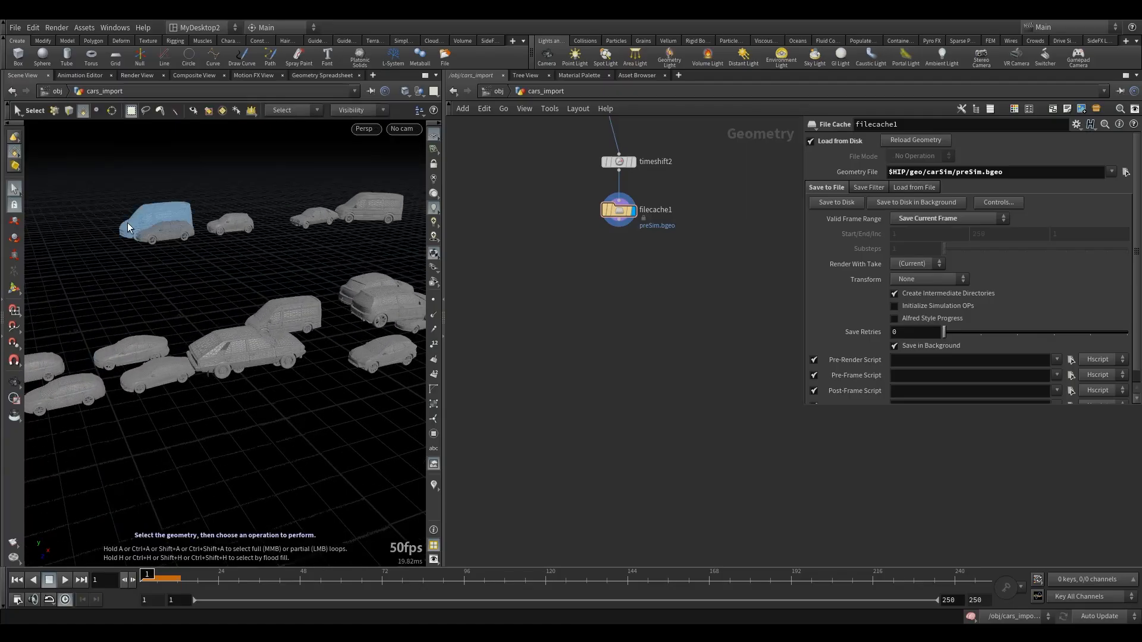
pyautogui.moveTo(95, 150); pyautogui.dragTo(357, 470)
pyautogui.press('Delete')
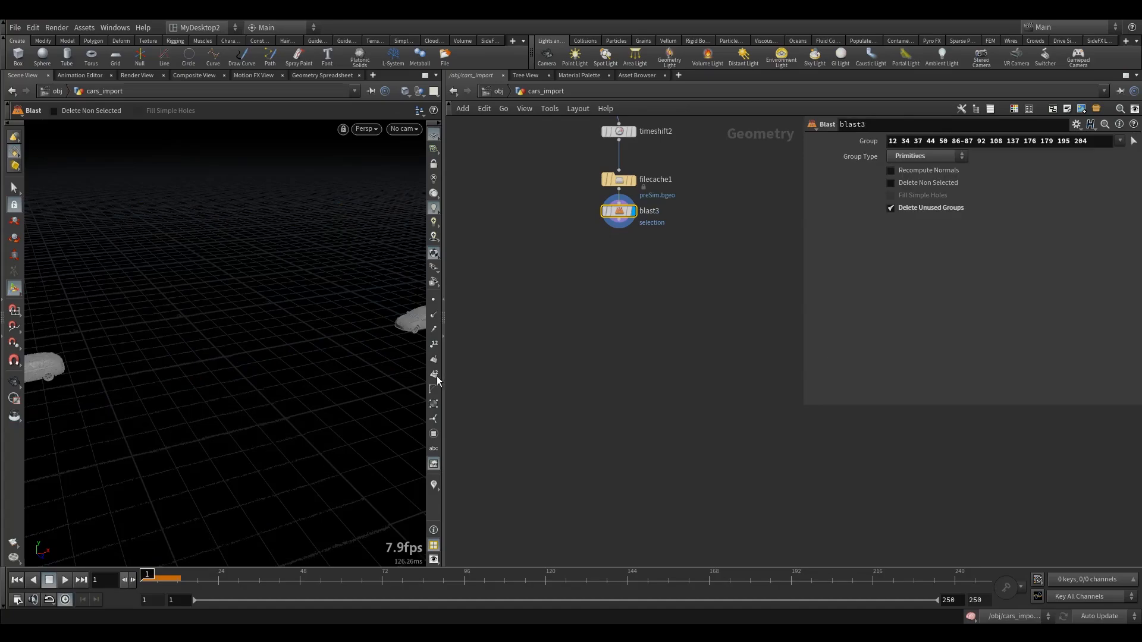
# Step: Enable Delete Non Selected on blast3 so only the selected cars are kept, and align the node below filecache1
pyautogui.moveTo(618, 232); pyautogui.dragTo(623, 255)
pyautogui.click(930, 208)
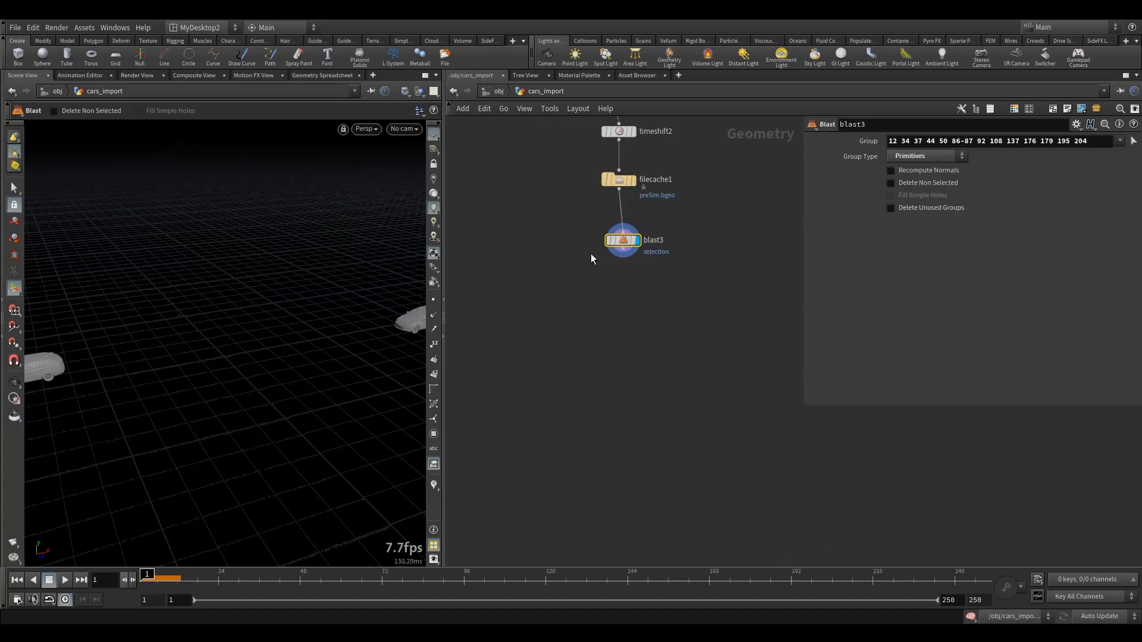
pyautogui.click(940, 207)
pyautogui.click(925, 186)
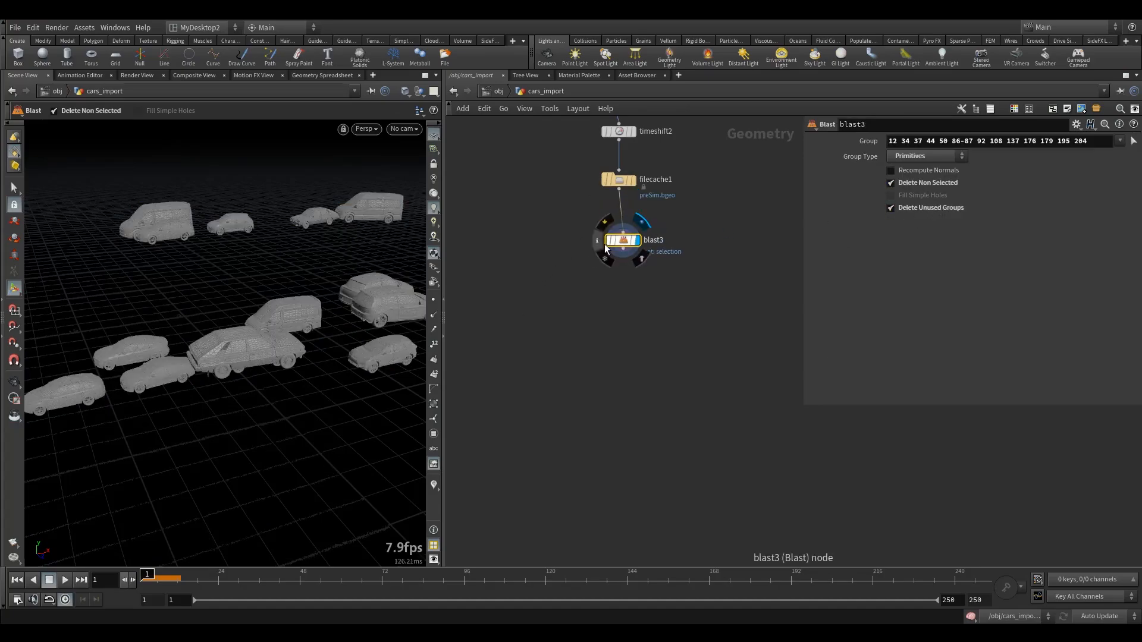
pyautogui.moveTo(623, 244); pyautogui.dragTo(619, 244)
pyautogui.press('Escape')
pyautogui.moveTo(247, 288); pyautogui.dragTo(224, 339)
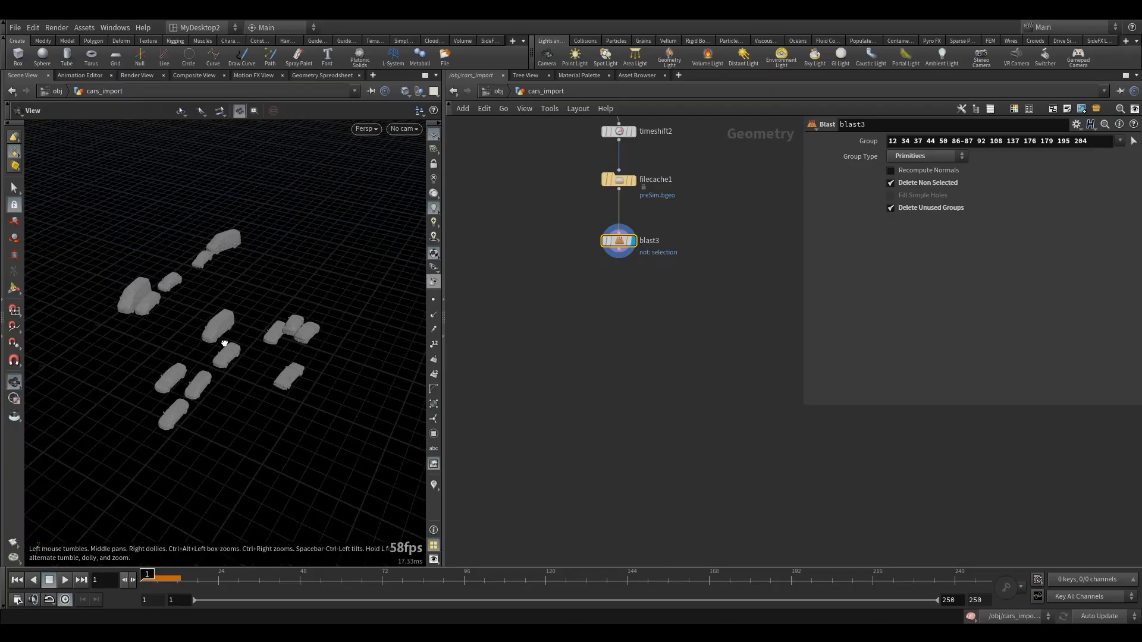
pyautogui.press('Return')
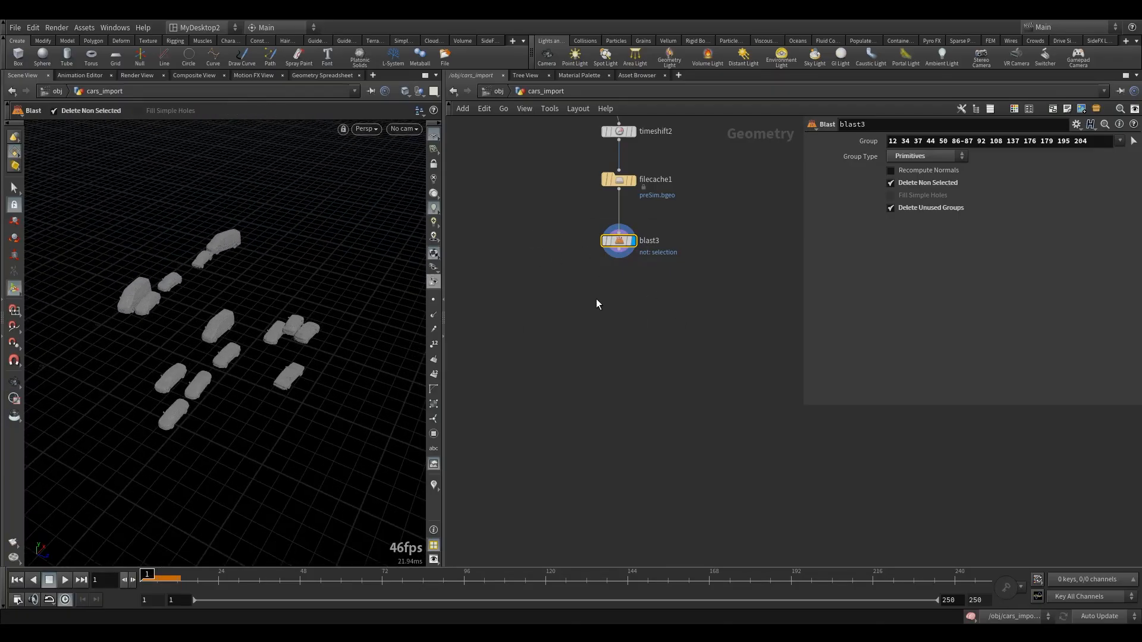
# Step: Add an Unpack node after blast3, display it, and set it to transfer the class attribute
pyautogui.press('Tab')
pyautogui.write('un')
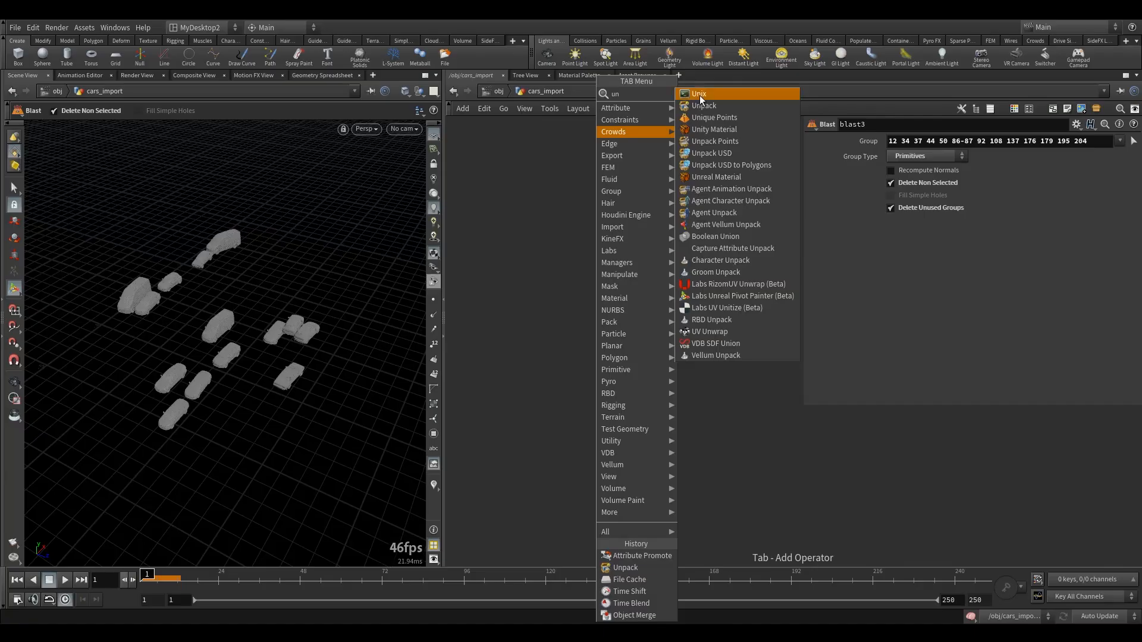
pyautogui.click(701, 106)
pyautogui.click(616, 311)
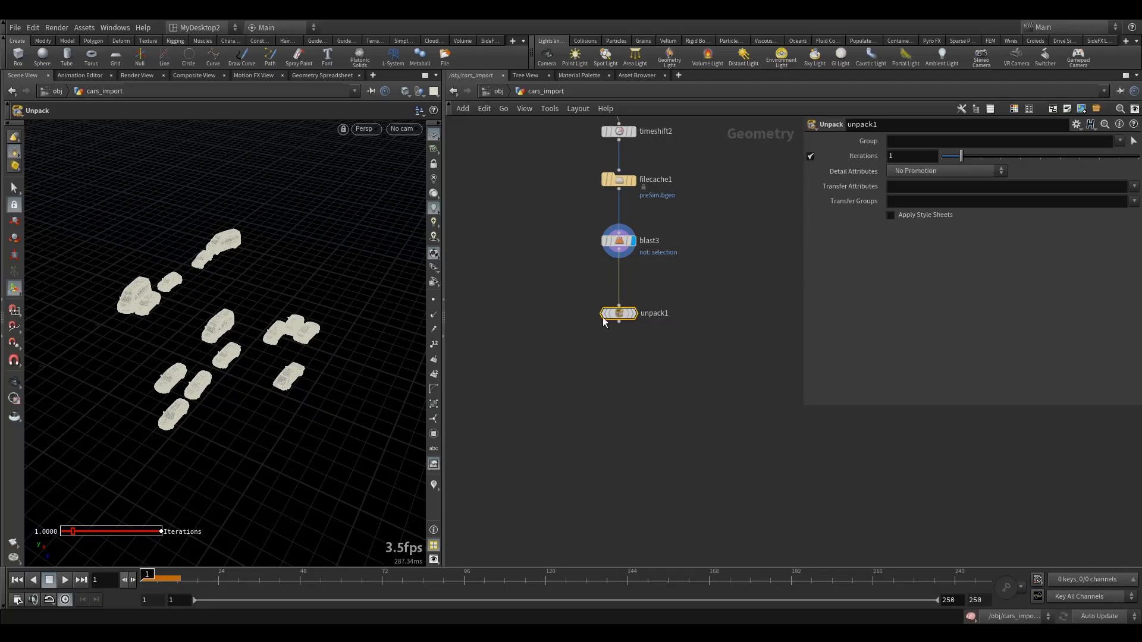
pyautogui.click(639, 299)
pyautogui.moveTo(674, 283); pyautogui.dragTo(553, 344)
pyautogui.click(1135, 191)
pyautogui.click(1127, 212)
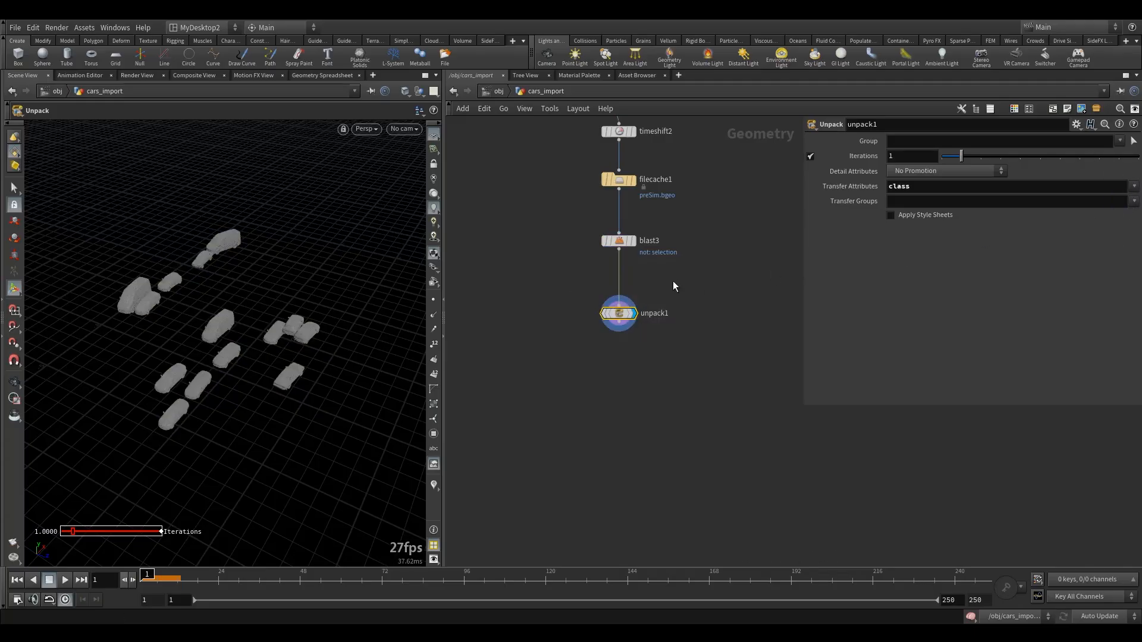
# Step: Add an Attribute Promote node after unpack1
pyautogui.moveTo(630, 379); pyautogui.dragTo(607, 331, button='middle')
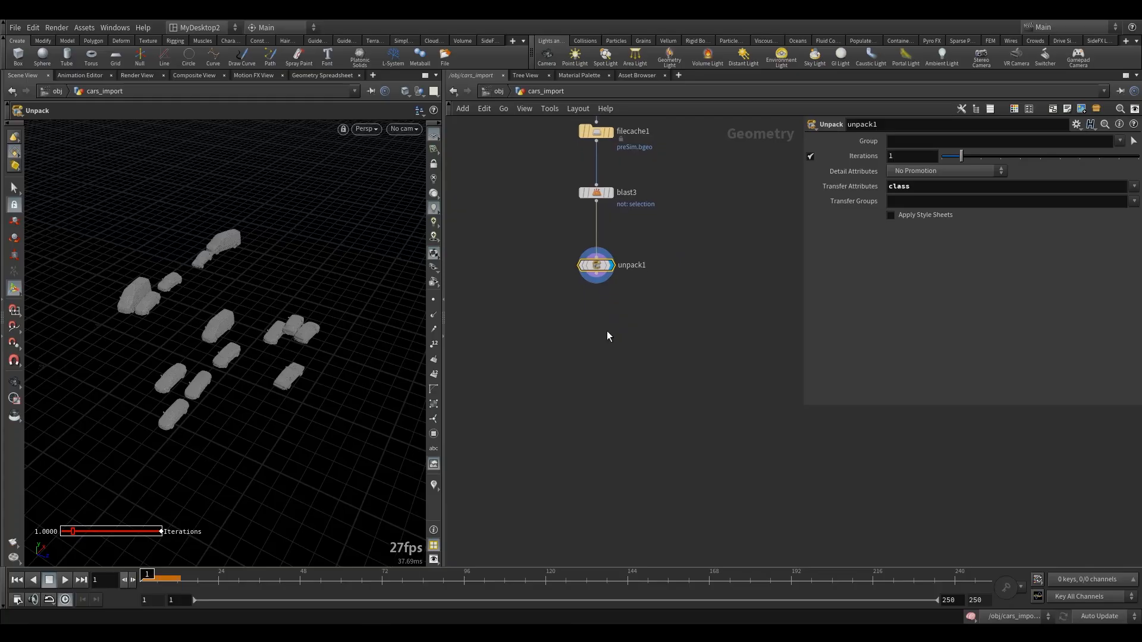
pyautogui.scroll(3, 608, 331)
pyautogui.moveTo(583, 234); pyautogui.dragTo(583, 220)
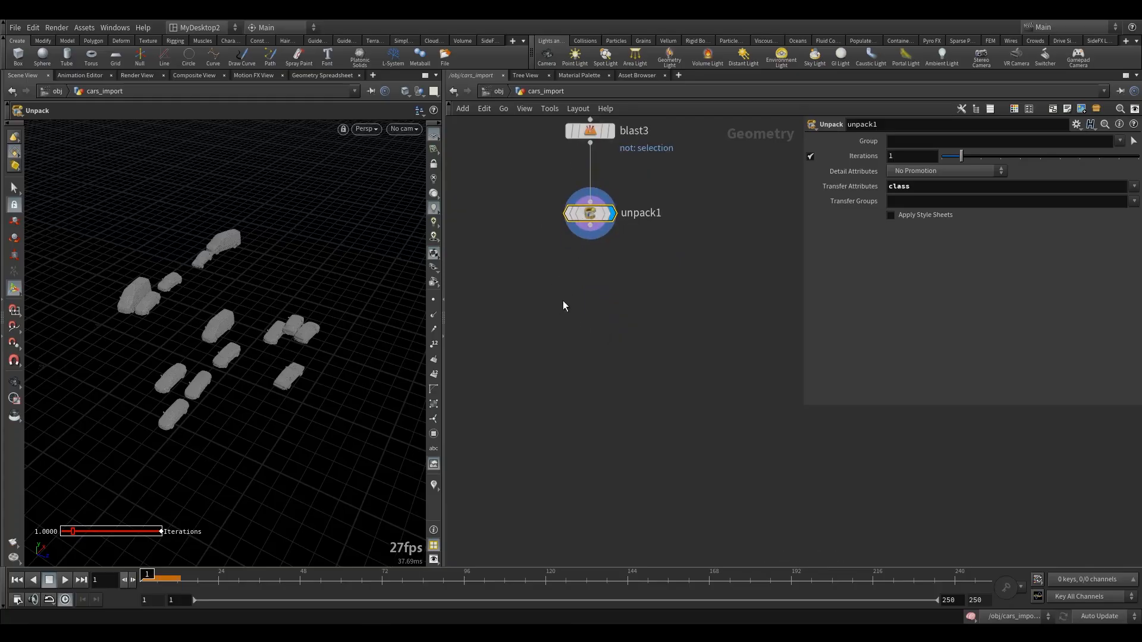
pyautogui.press('Tab')
pyautogui.write('ap')
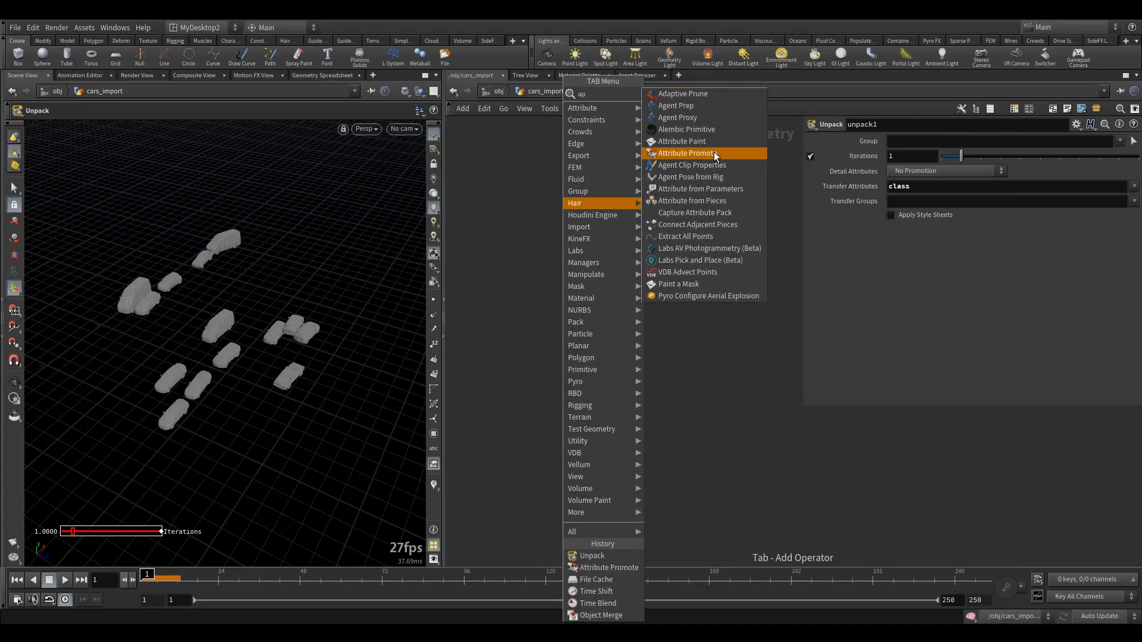
pyautogui.click(714, 153)
pyautogui.click(587, 296)
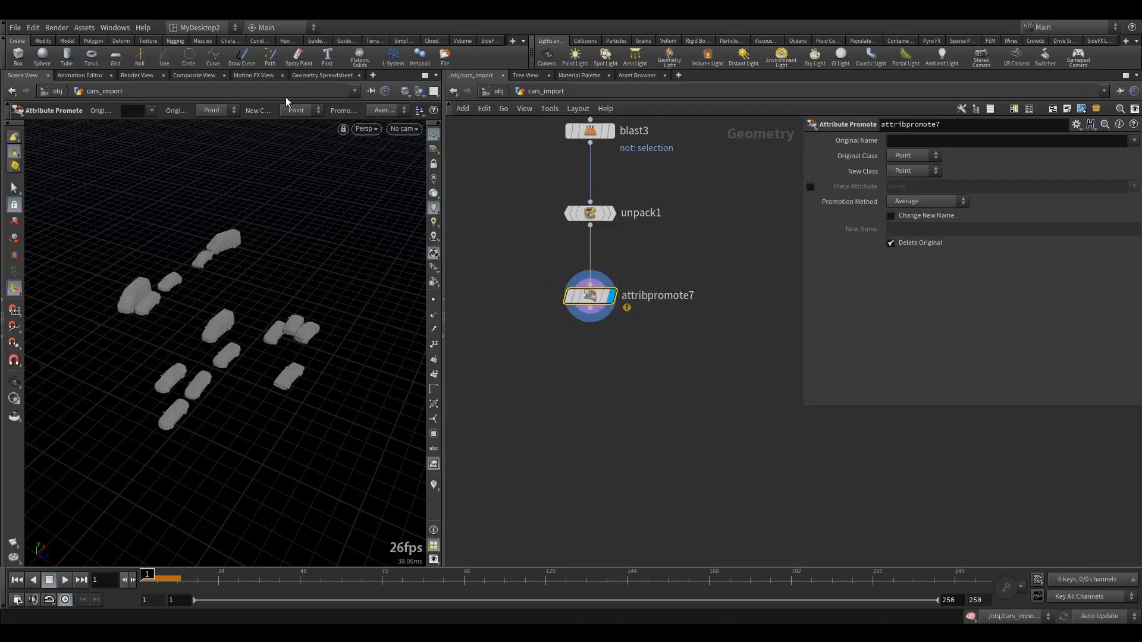
# Step: Set the Attribute Promote node to promote the name attribute from Point to Primitive, checking the attributes in the geometry spreadsheet
pyautogui.click(320, 76)
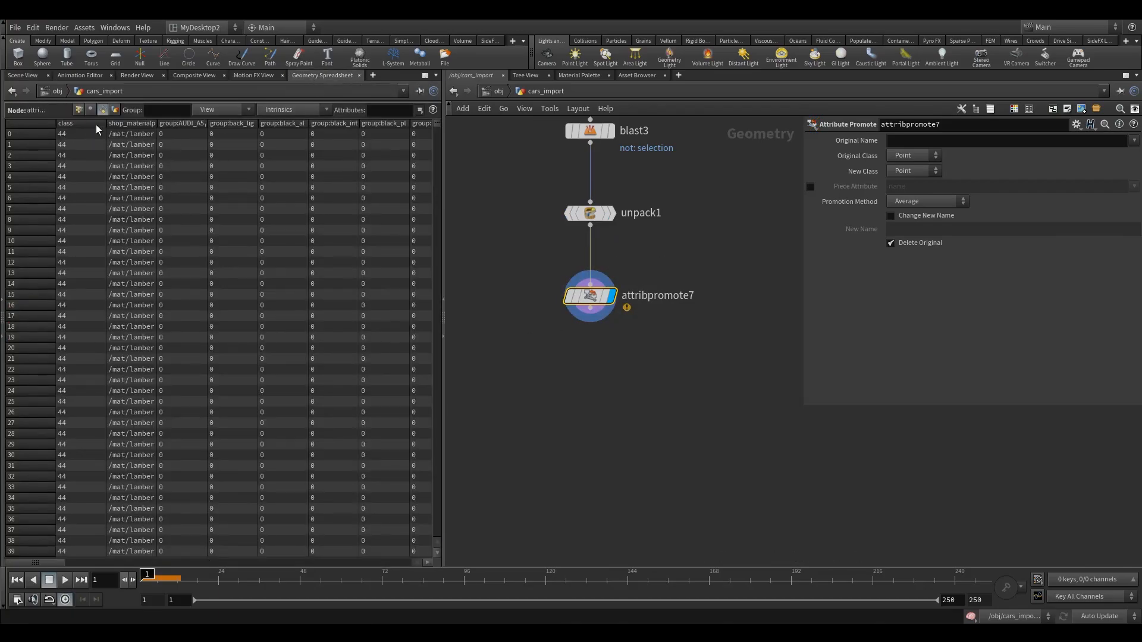
pyautogui.click(79, 109)
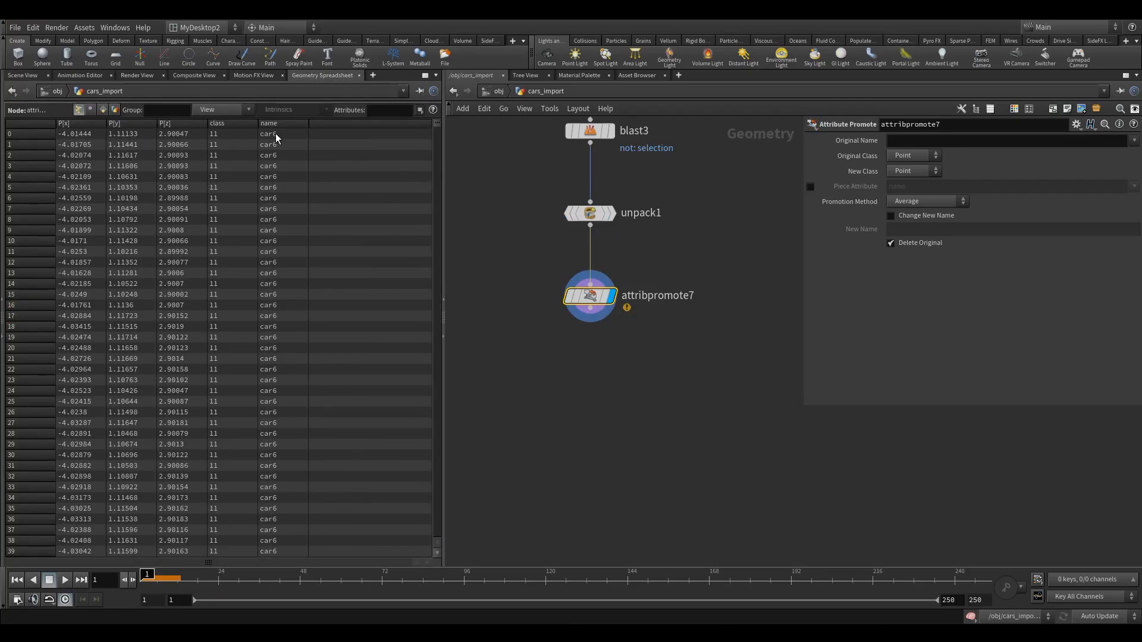
pyautogui.click(912, 169)
pyautogui.click(914, 196)
pyautogui.click(1133, 141)
pyautogui.click(1110, 164)
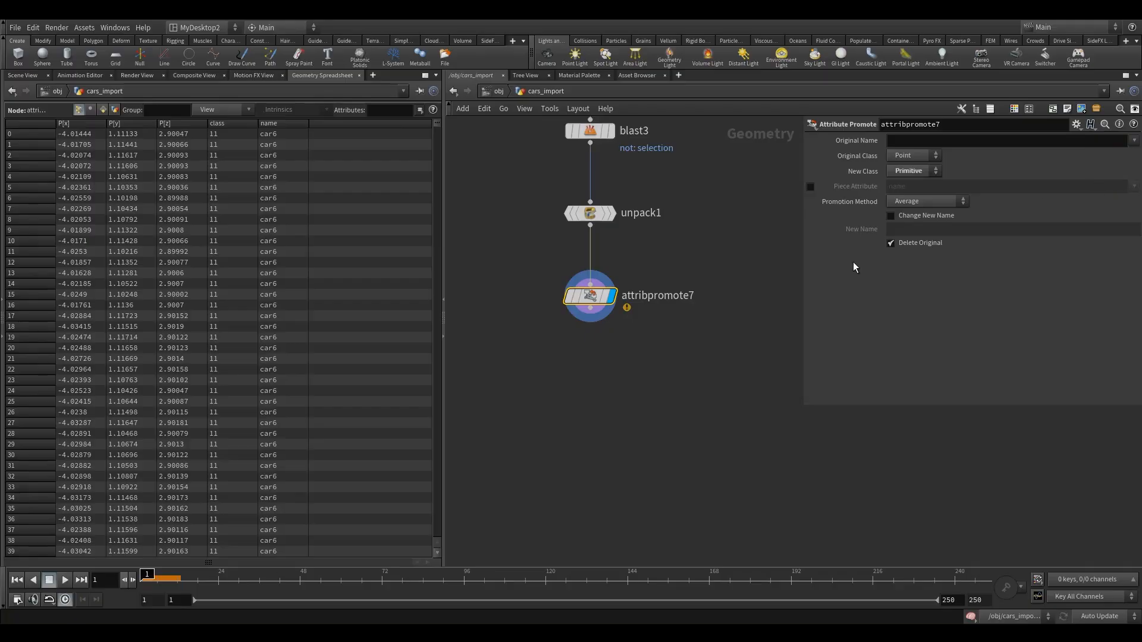
pyautogui.click(103, 110)
pyautogui.click(22, 76)
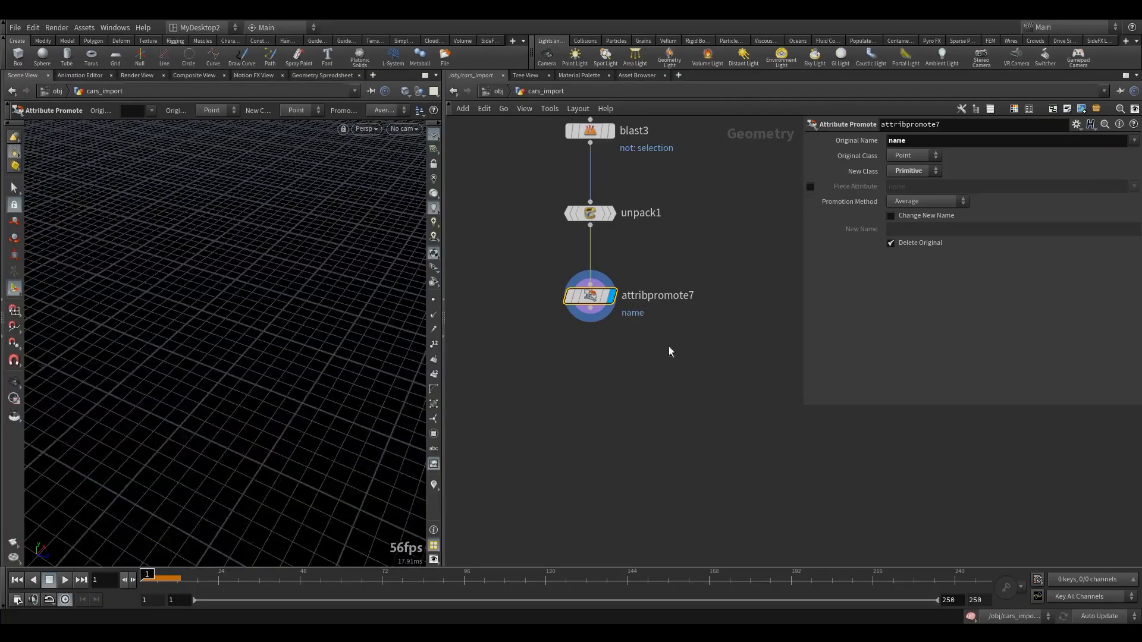
# Step: Add a Split node after attribpromote7 and display its result
pyautogui.press('Tab')
pyautogui.write('spl')
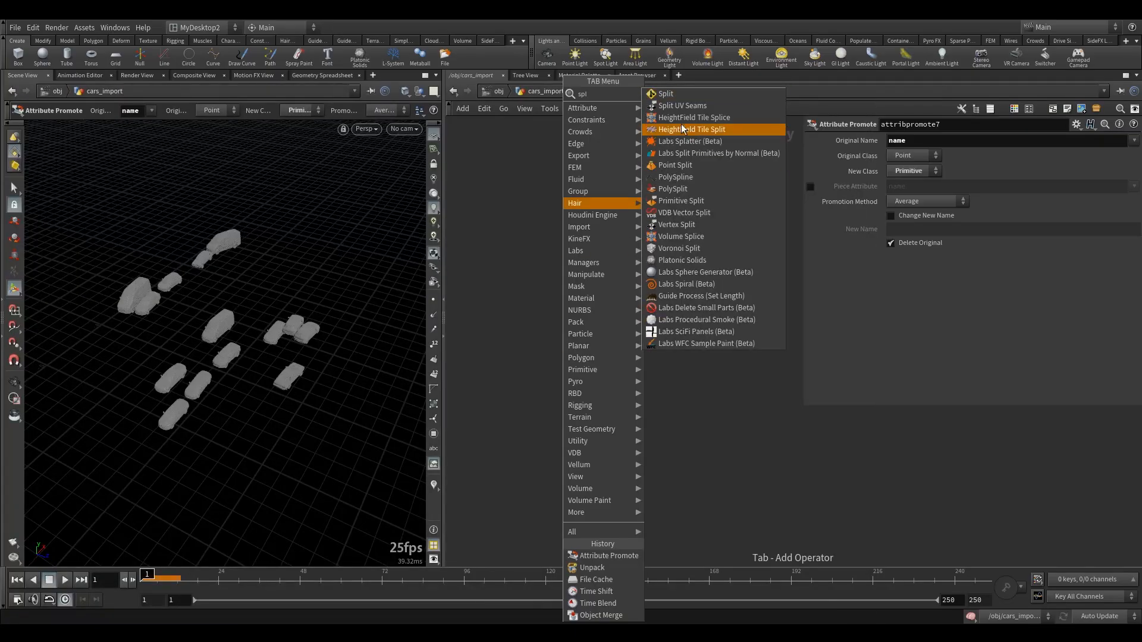
pyautogui.click(687, 98)
pyautogui.click(586, 366)
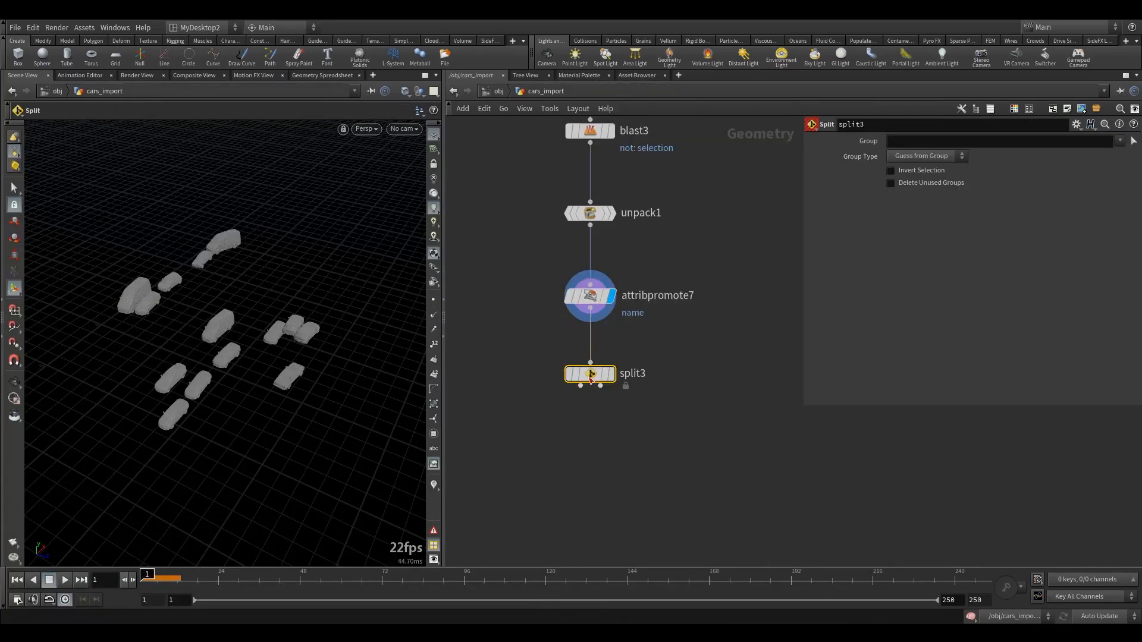
pyautogui.click(611, 373)
# Step: Set the Split node's group to *body* and view the car bodies from a lower angle
pyautogui.click(977, 143)
pyautogui.write('bod')
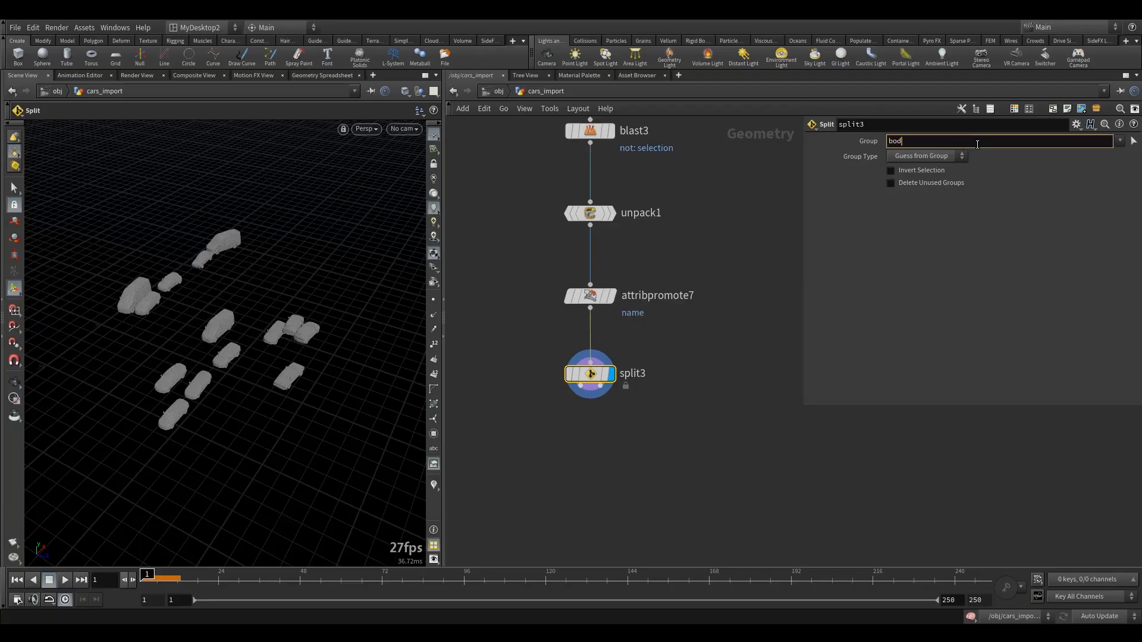
pyautogui.write('y*')
pyautogui.press('Home')
pyautogui.write('*')
pyautogui.press('Return')
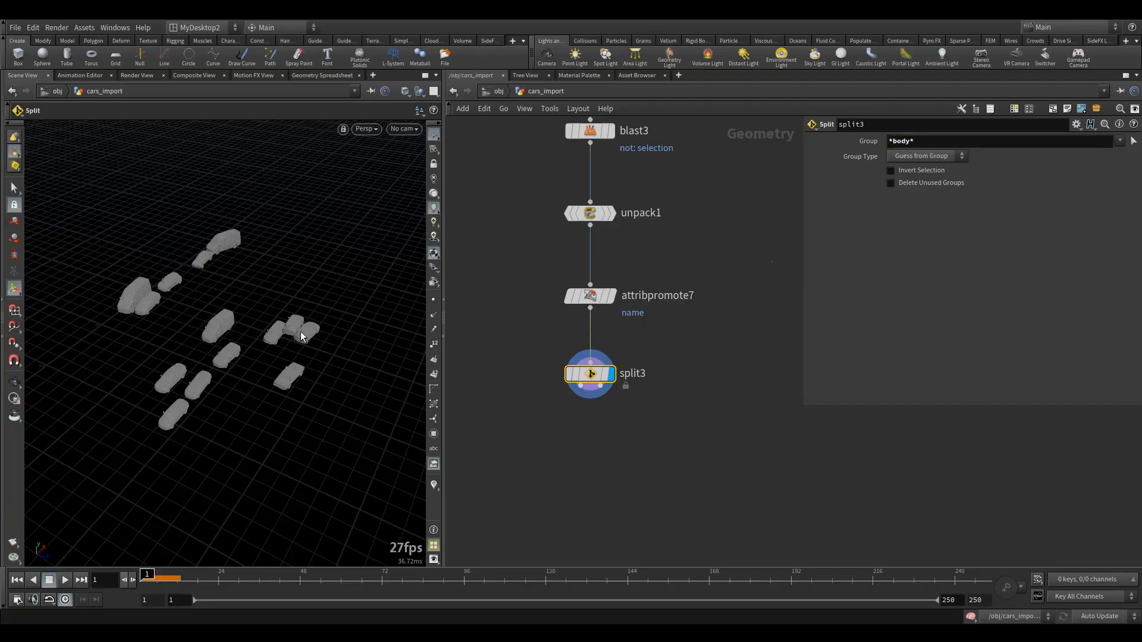
pyautogui.keyDown('alt'); pyautogui.moveTo(276, 334); pyautogui.dragTo(163, 306); pyautogui.keyUp('alt')
pyautogui.keyDown('alt'); pyautogui.moveTo(163, 306); pyautogui.dragTo(254, 326, button='right'); pyautogui.keyUp('alt')
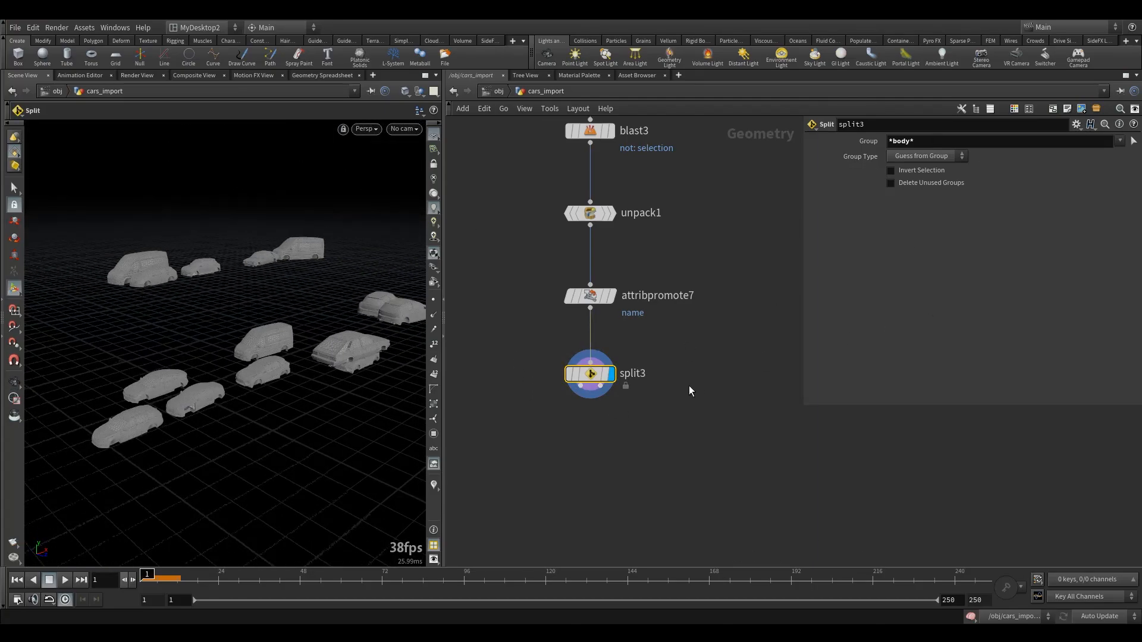
# Step: Add an Attribute Wrangle node connected to the first output of split3 and display it
pyautogui.press('Tab')
pyautogui.write('aw')
pyautogui.click(672, 95)
pyautogui.click(511, 397)
pyautogui.moveTo(583, 335); pyautogui.dragTo(499, 384)
pyautogui.click(592, 321)
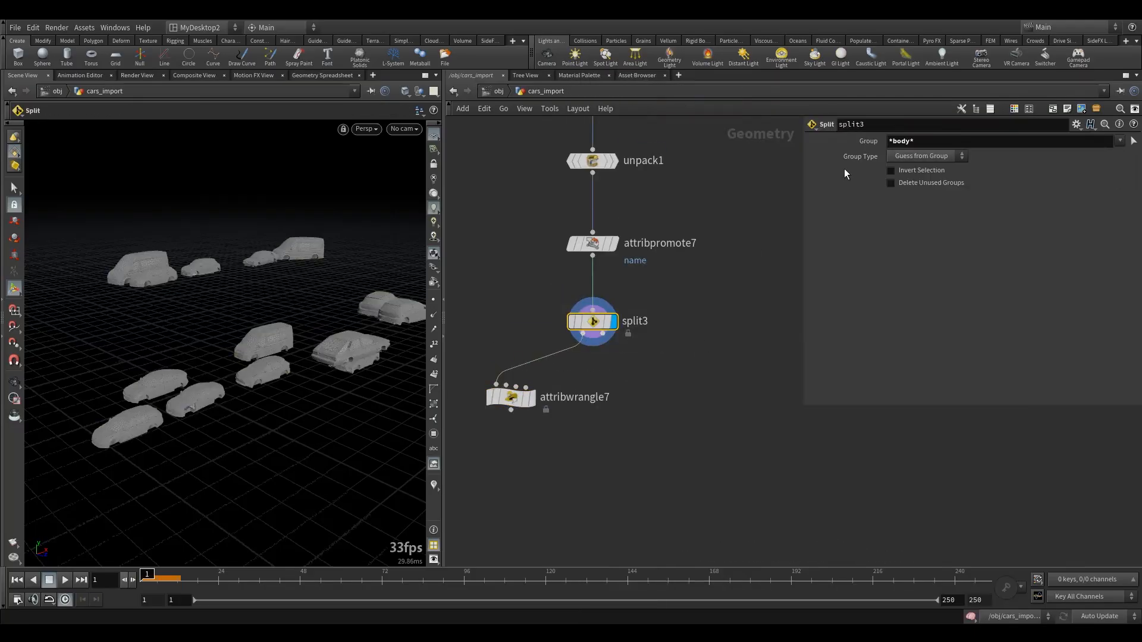
pyautogui.click(538, 375)
pyautogui.moveTo(470, 336); pyautogui.dragTo(527, 459)
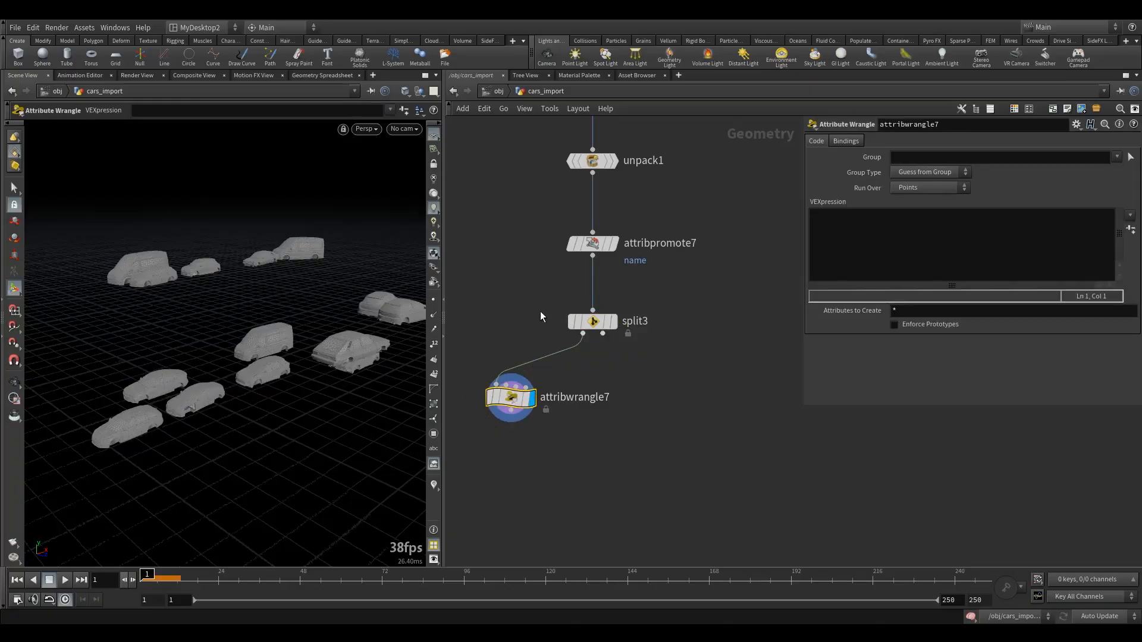
# Step: Inspect the separated car bodies up close in the viewport
pyautogui.click(592, 321)
pyautogui.click(517, 393)
pyautogui.click(930, 155)
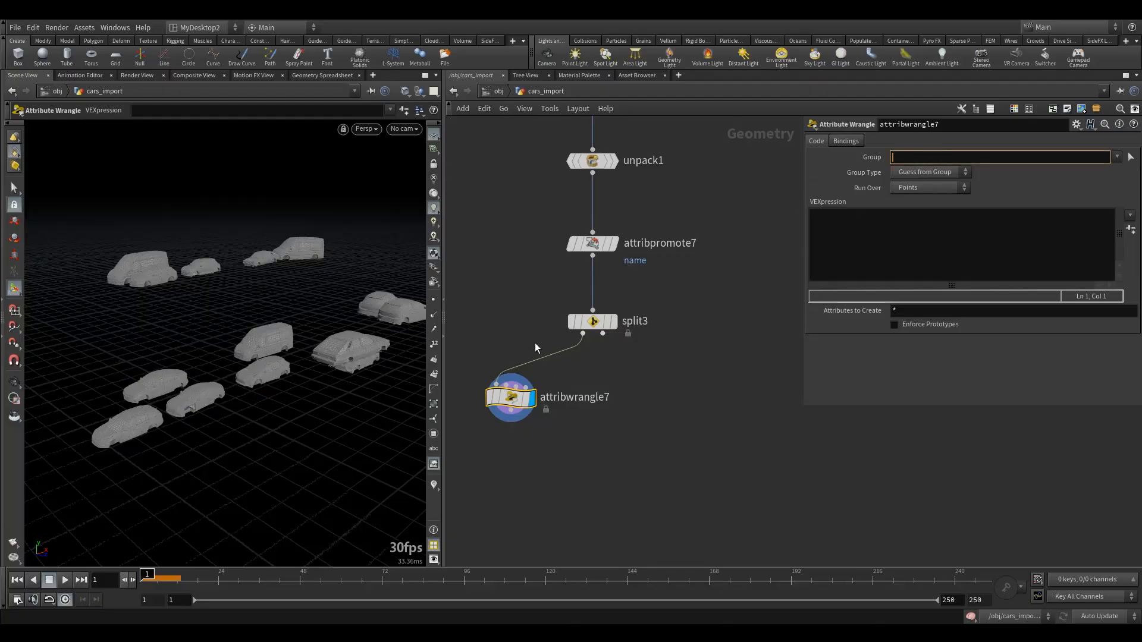
pyautogui.click(514, 401)
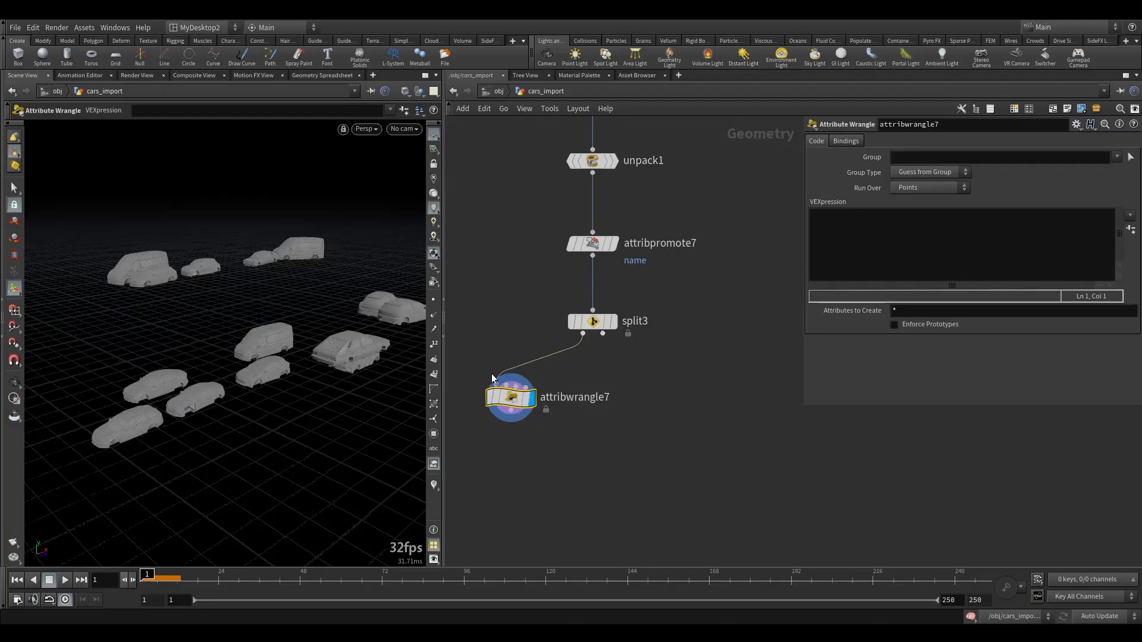
pyautogui.keyDown('alt'); pyautogui.moveTo(284, 400); pyautogui.dragTo(245, 371); pyautogui.keyUp('alt')
pyautogui.keyDown('alt'); pyautogui.moveTo(246, 371); pyautogui.dragTo(304, 437, button='right'); pyautogui.keyUp('alt')
pyautogui.keyDown('alt'); pyautogui.moveTo(304, 437); pyautogui.dragTo(184, 430); pyautogui.keyUp('alt')
pyautogui.keyDown('alt'); pyautogui.moveTo(316, 385); pyautogui.dragTo(316, 408); pyautogui.keyUp('alt')
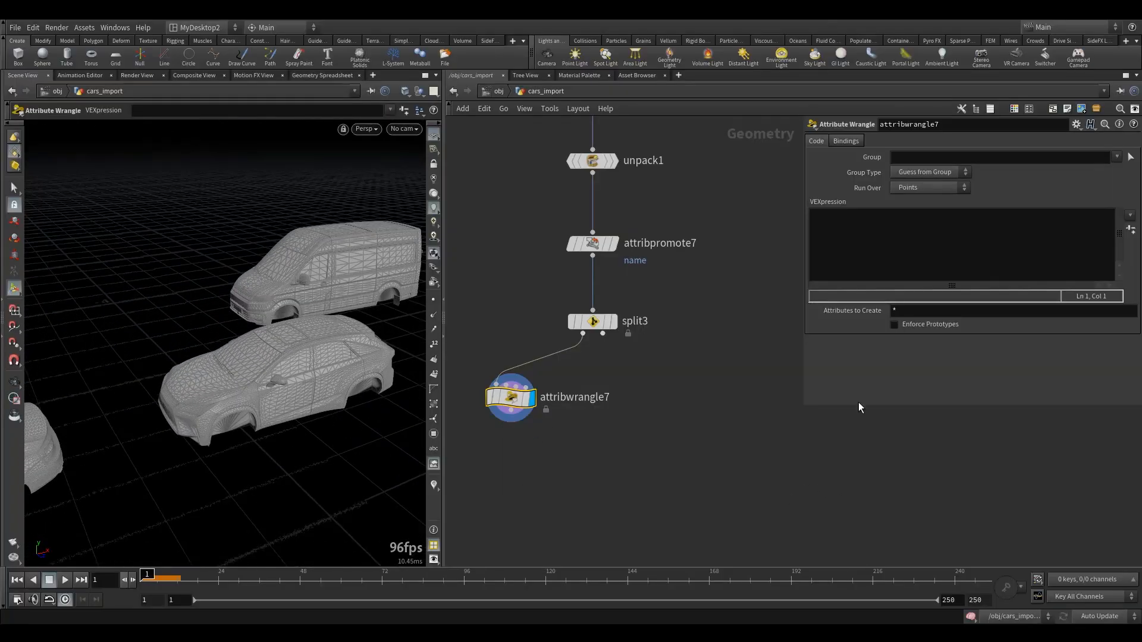
# Step: Reposition attribwrangle7 below split3 and begin its VEX expression with s@name= s@name + 'body'
pyautogui.moveTo(517, 405)
pyautogui.moveTo(517, 406); pyautogui.dragTo(500, 420)
pyautogui.click(824, 268)
pyautogui.write('s')
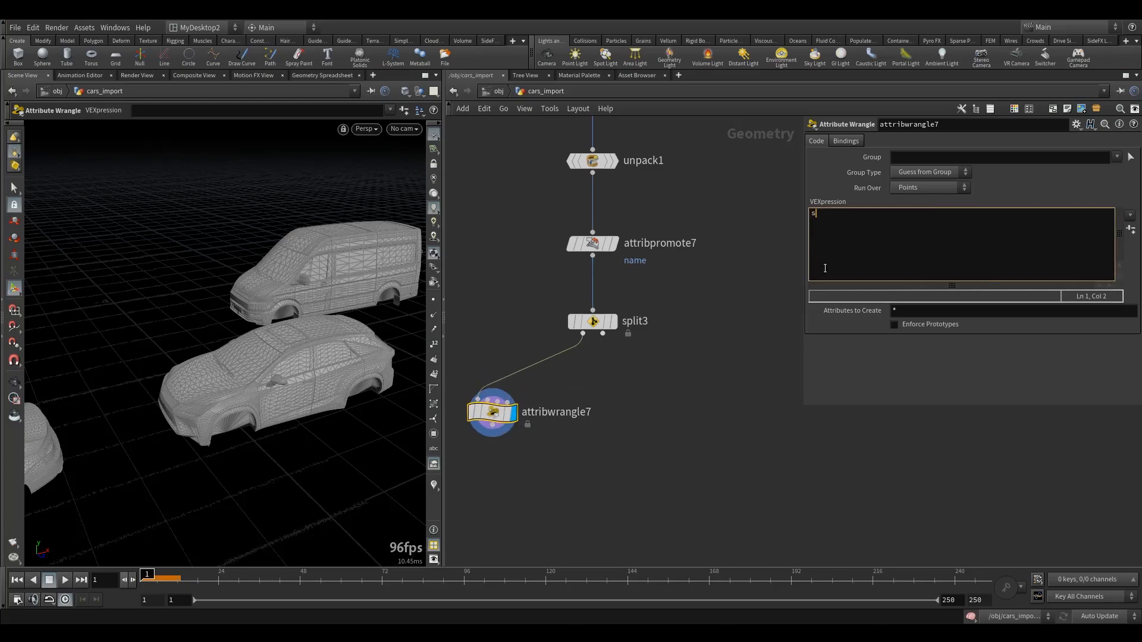
pyautogui.write('@name')
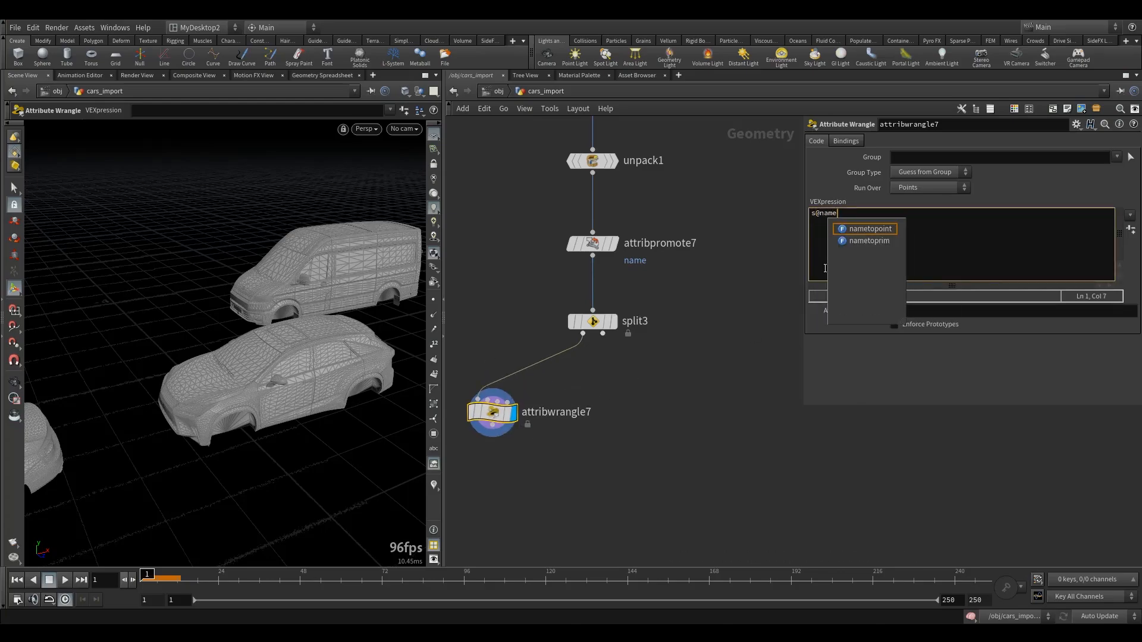
pyautogui.write('= sa@')
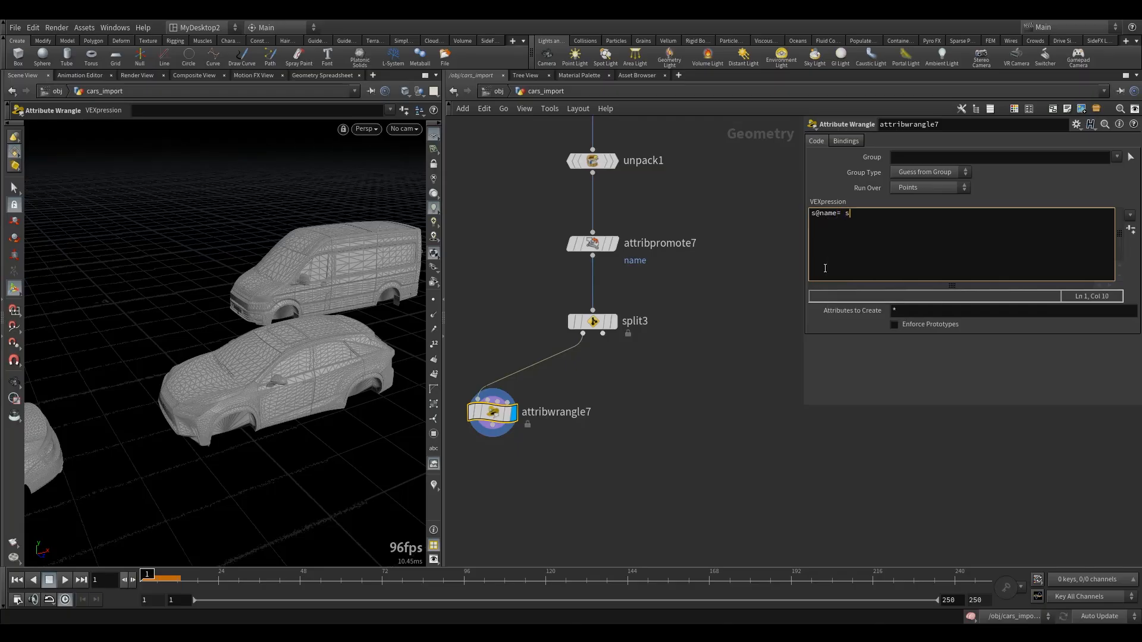
pyautogui.press('BackSpace')
pyautogui.press('BackSpace')
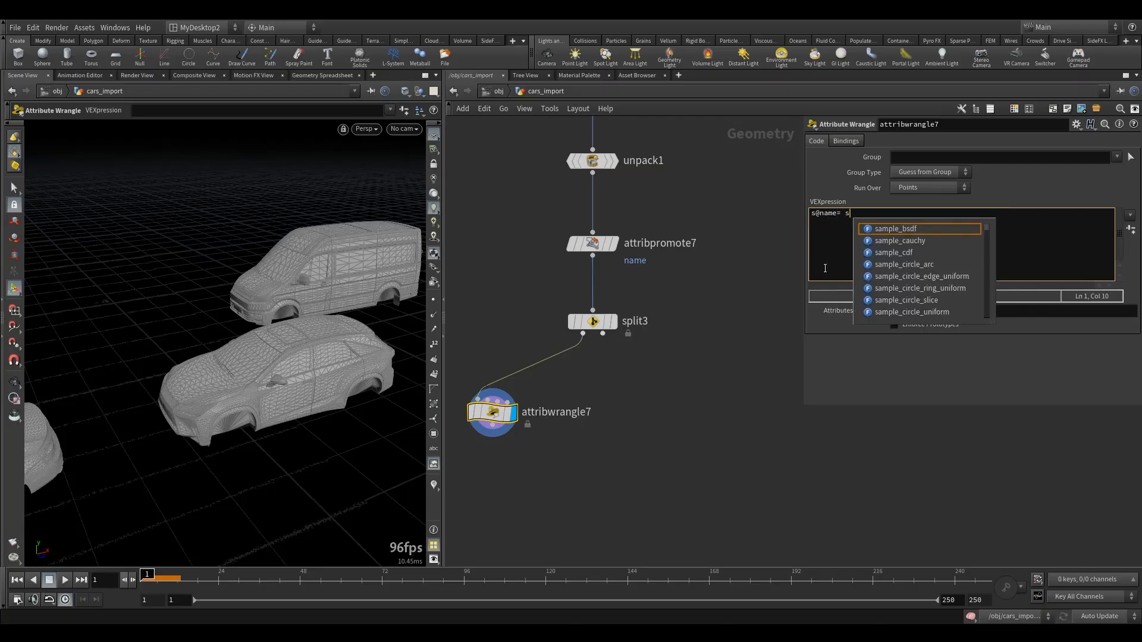
pyautogui.write('@name')
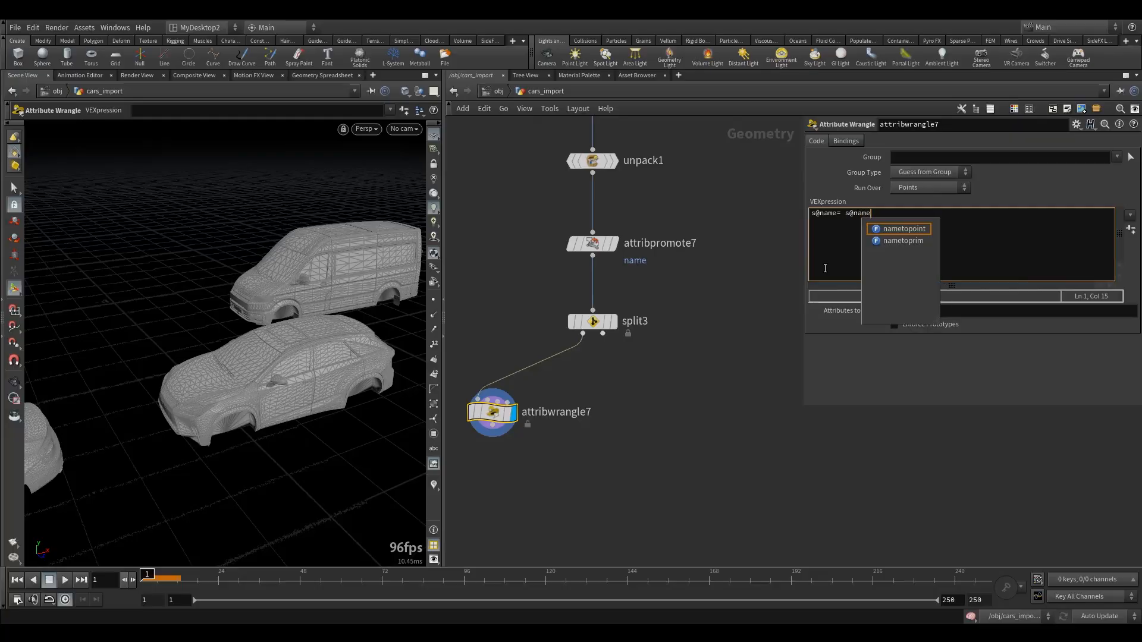
pyautogui.write(' =')
pyautogui.press('BackSpace')
pyautogui.write('+')
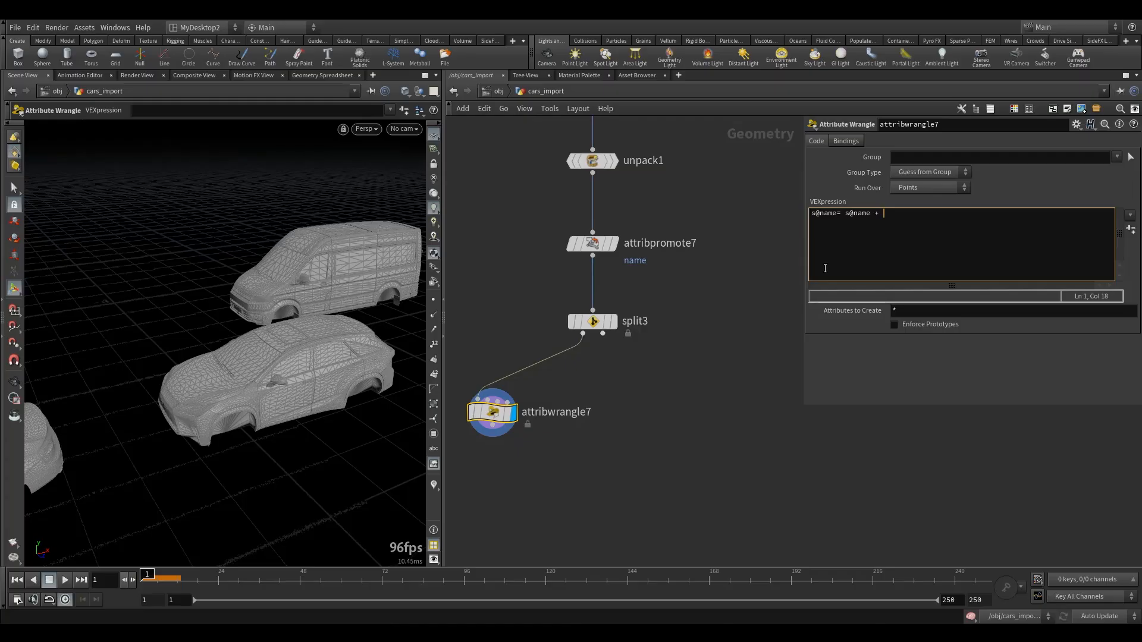
pyautogui.write("'bod")
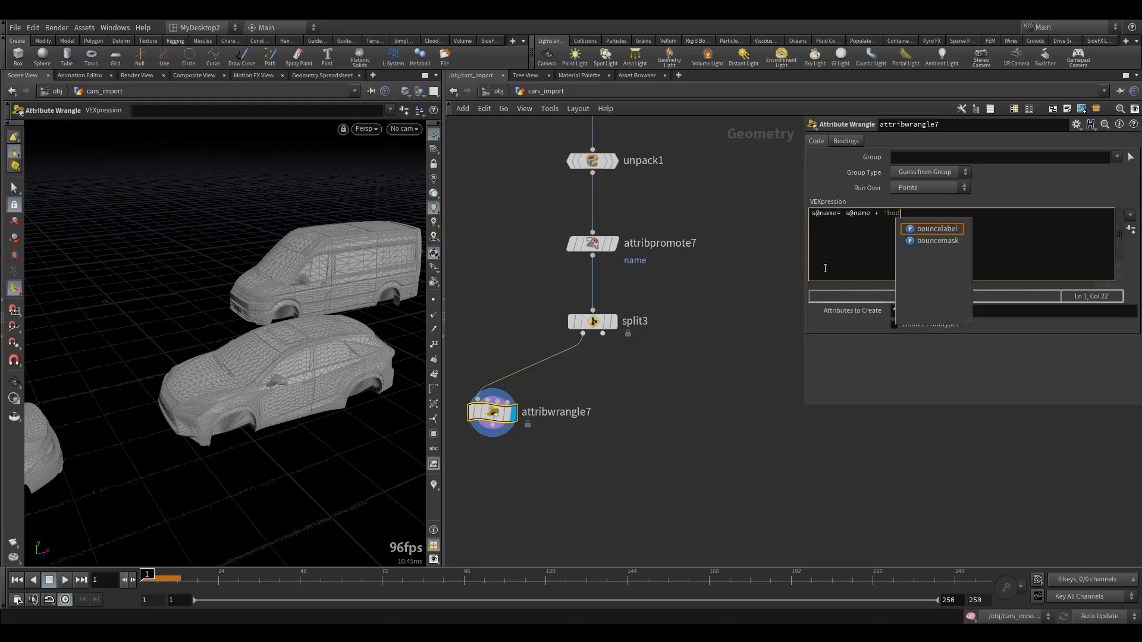
pyautogui.write('y')
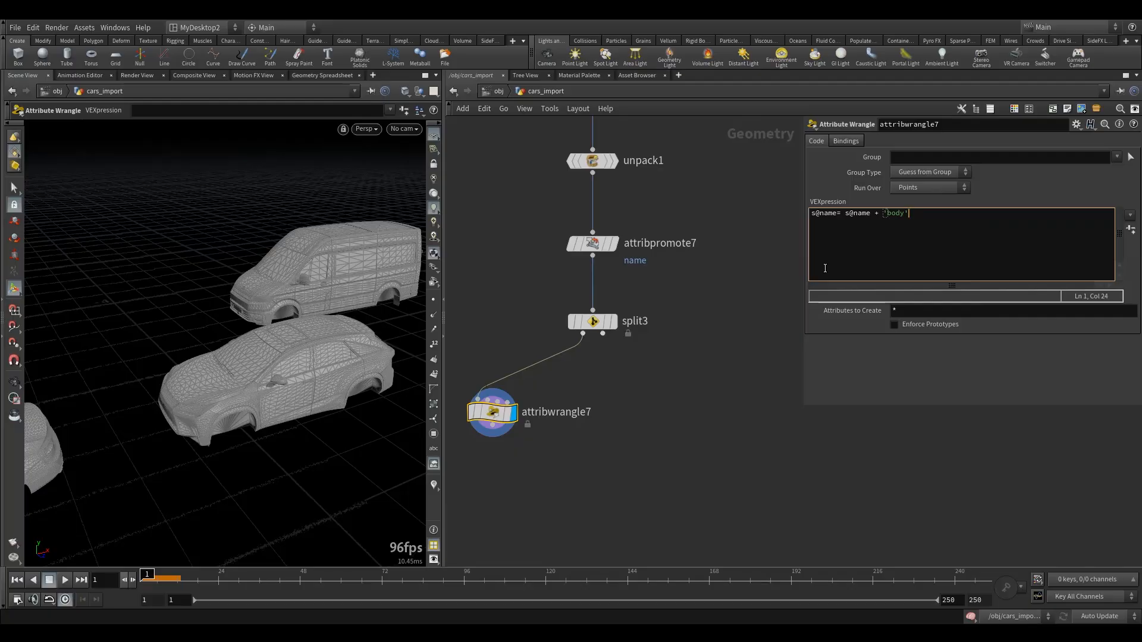
pyautogui.write("' itoa(")
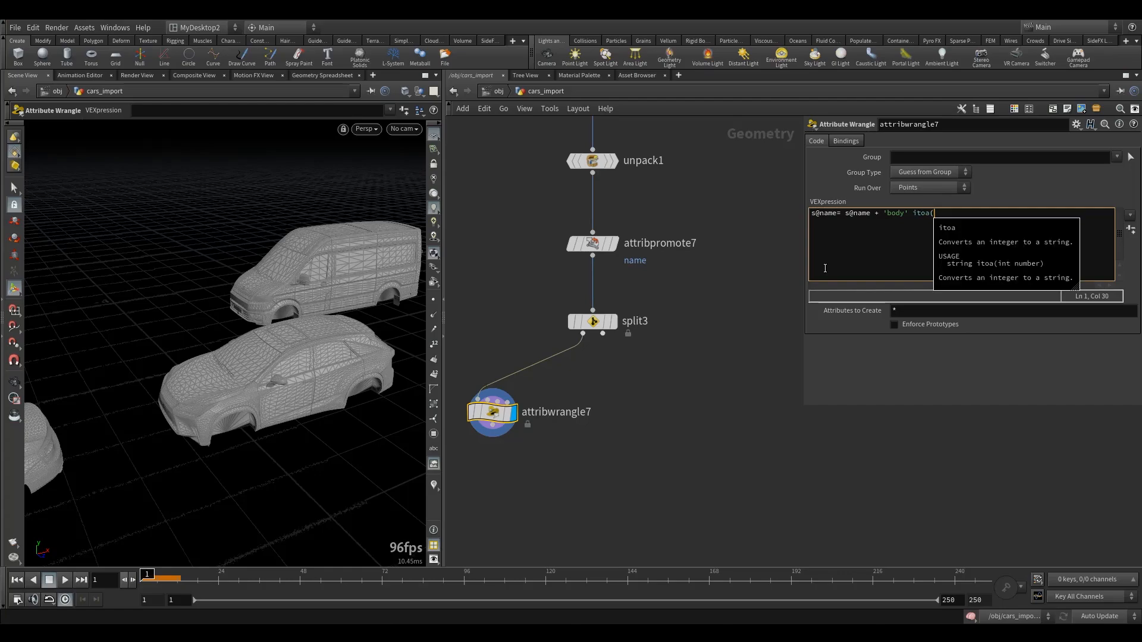
pyautogui.write('@class')
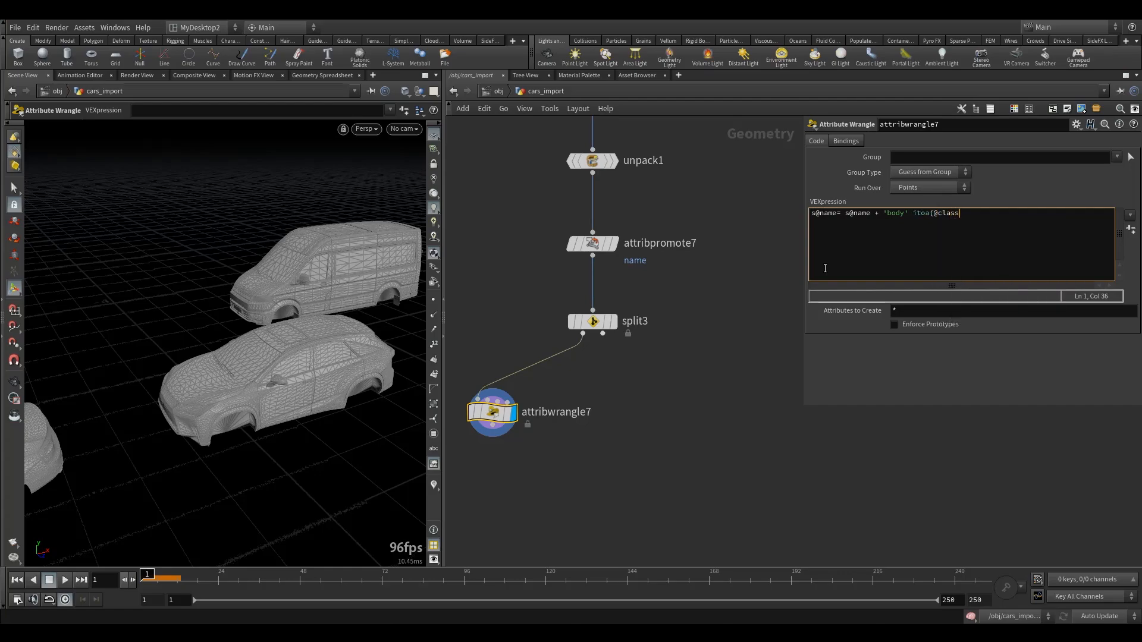
pyautogui.write(');')
pyautogui.write('+')
pyautogui.click(706, 354)
# Step: Check the expression and the warning details on attribwrangle7
pyautogui.click(489, 412)
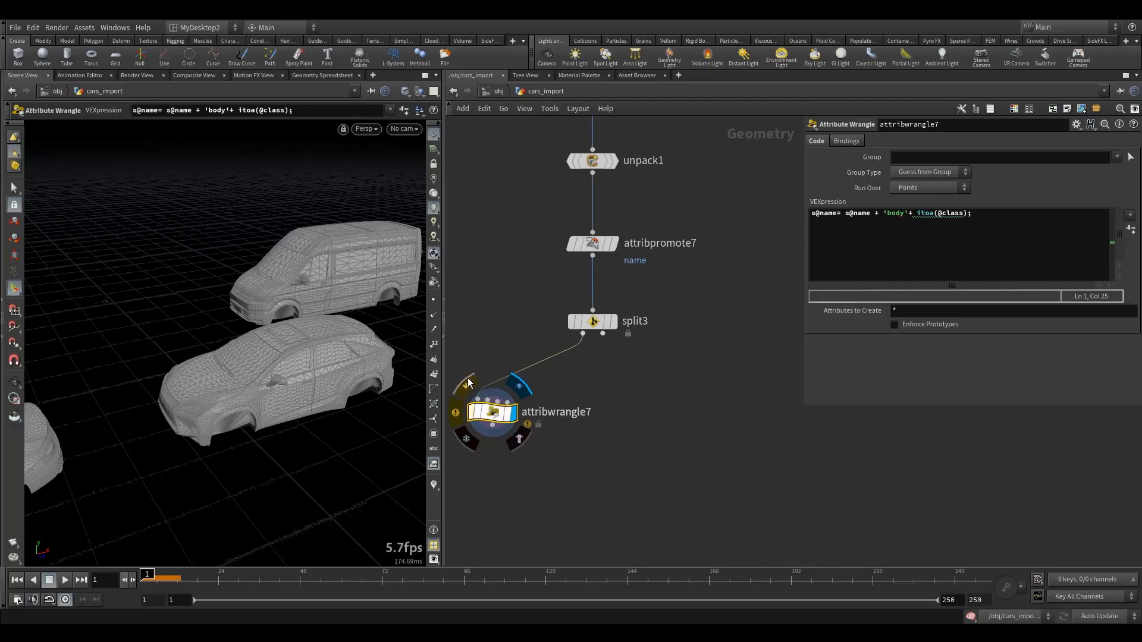
pyautogui.click(966, 223)
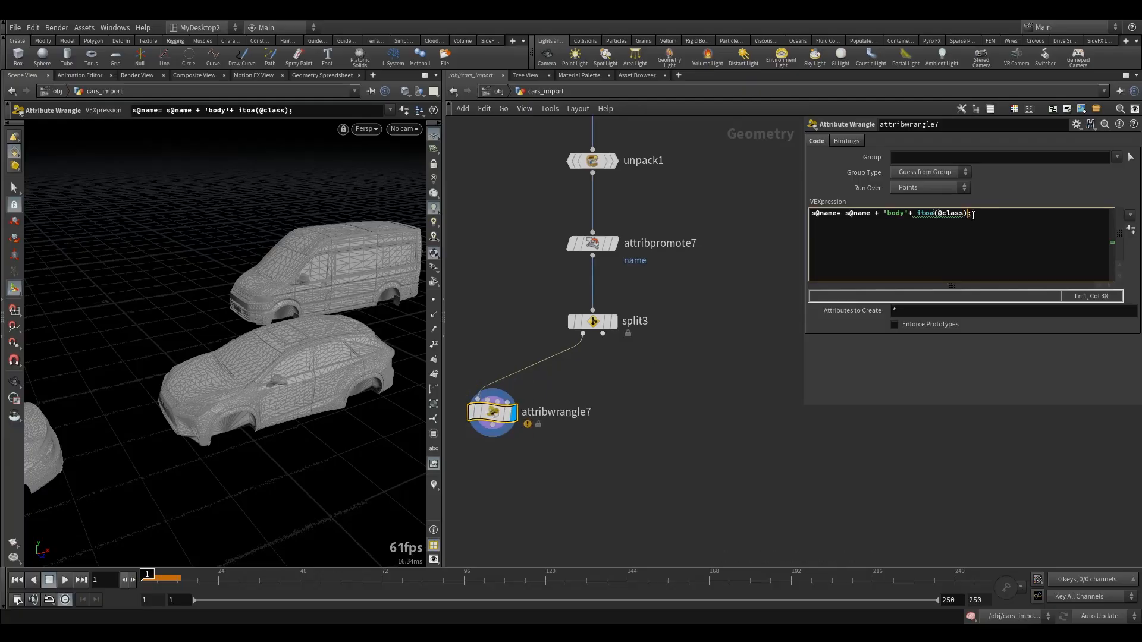
pyautogui.click(917, 214)
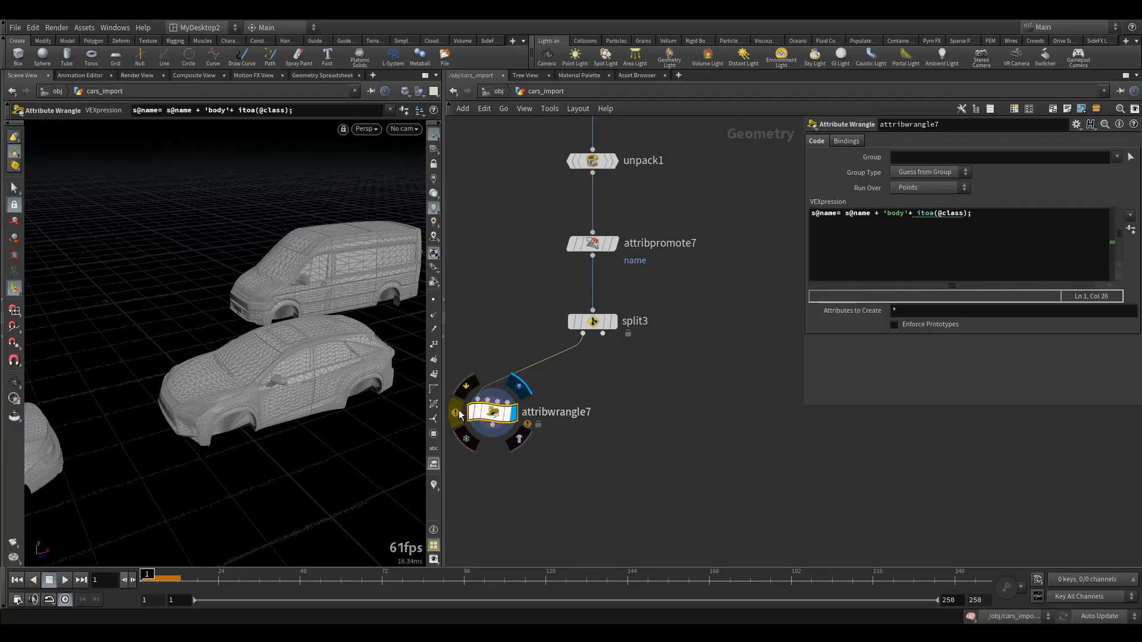
pyautogui.click(457, 411)
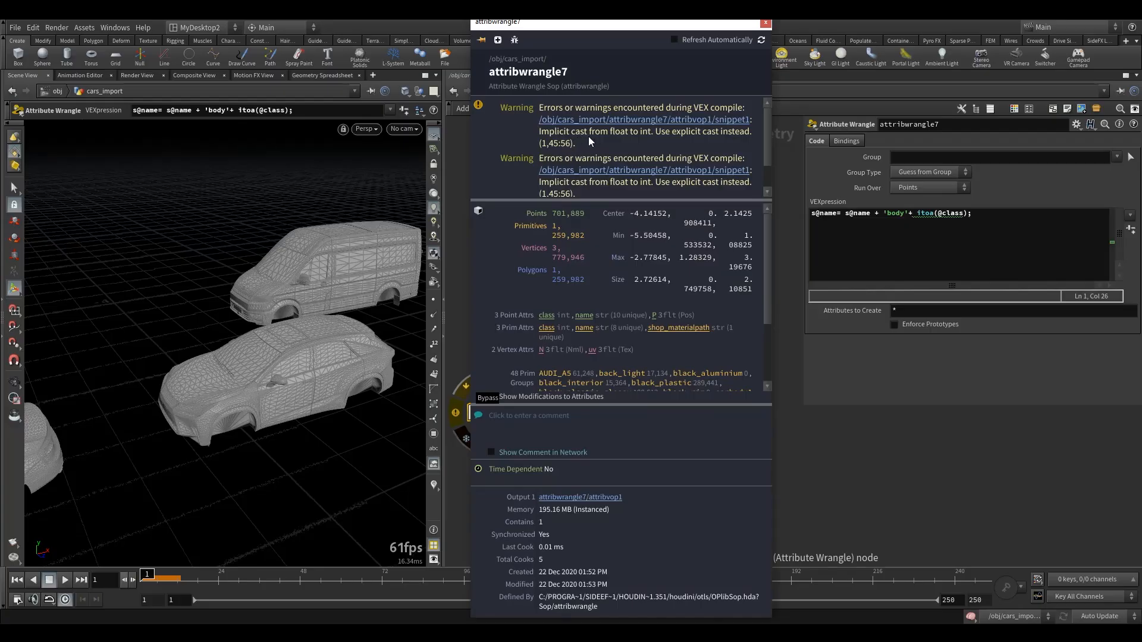
pyautogui.click(766, 23)
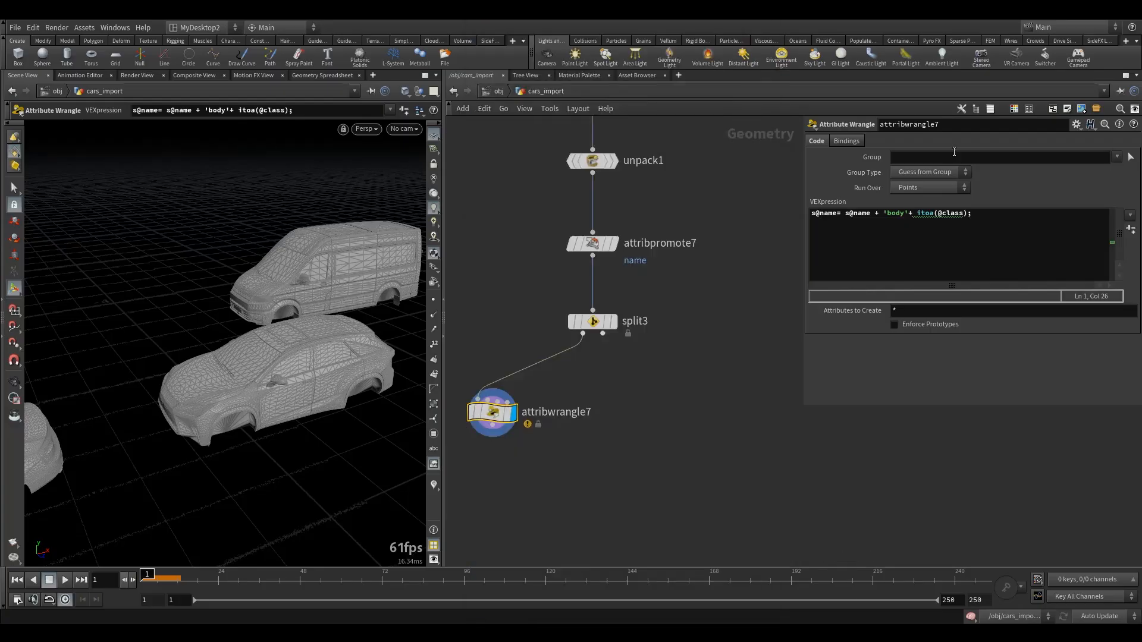
pyautogui.click(985, 220)
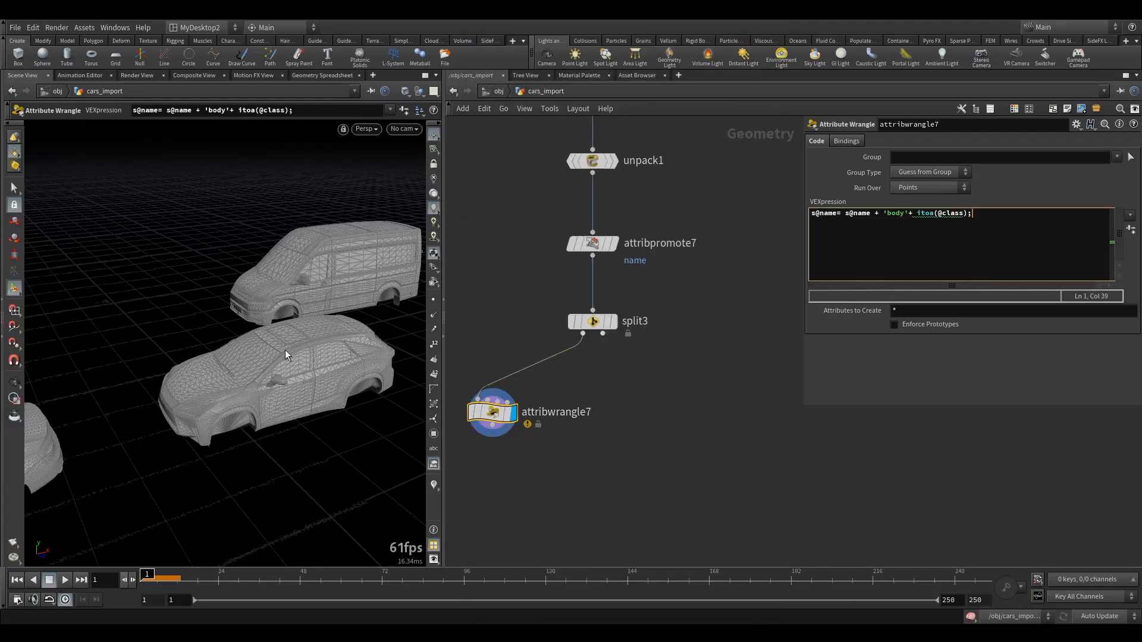
# Step: Set attribwrangle7 to run over Primitives and review the resulting names in the Geometry Spreadsheet, sorted by name
pyautogui.click(326, 80)
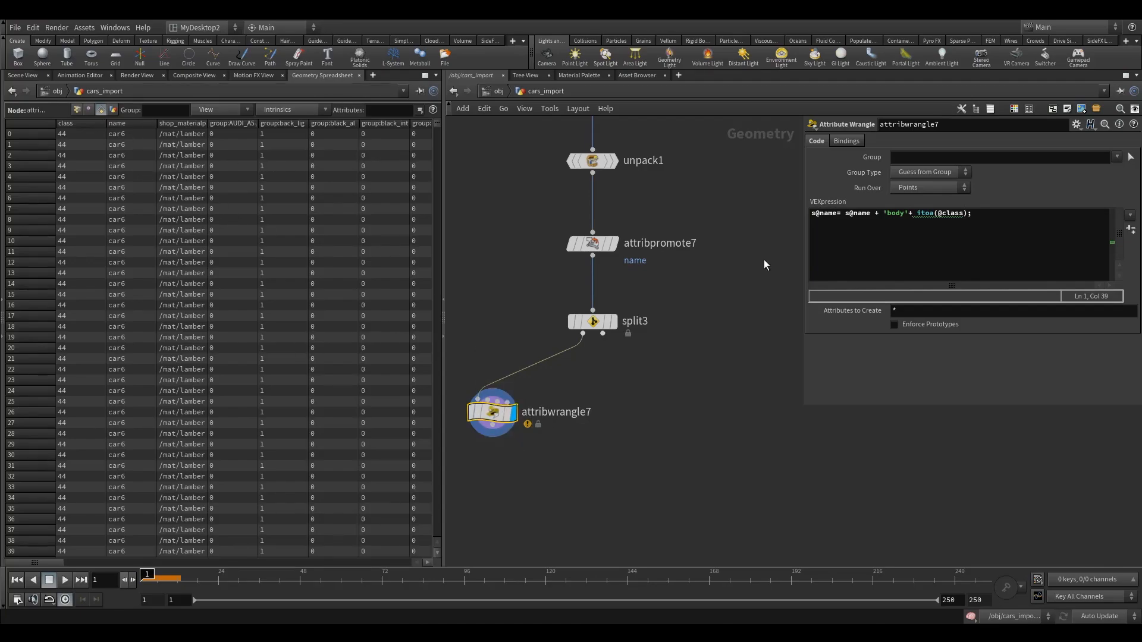
pyautogui.click(907, 191)
pyautogui.click(925, 216)
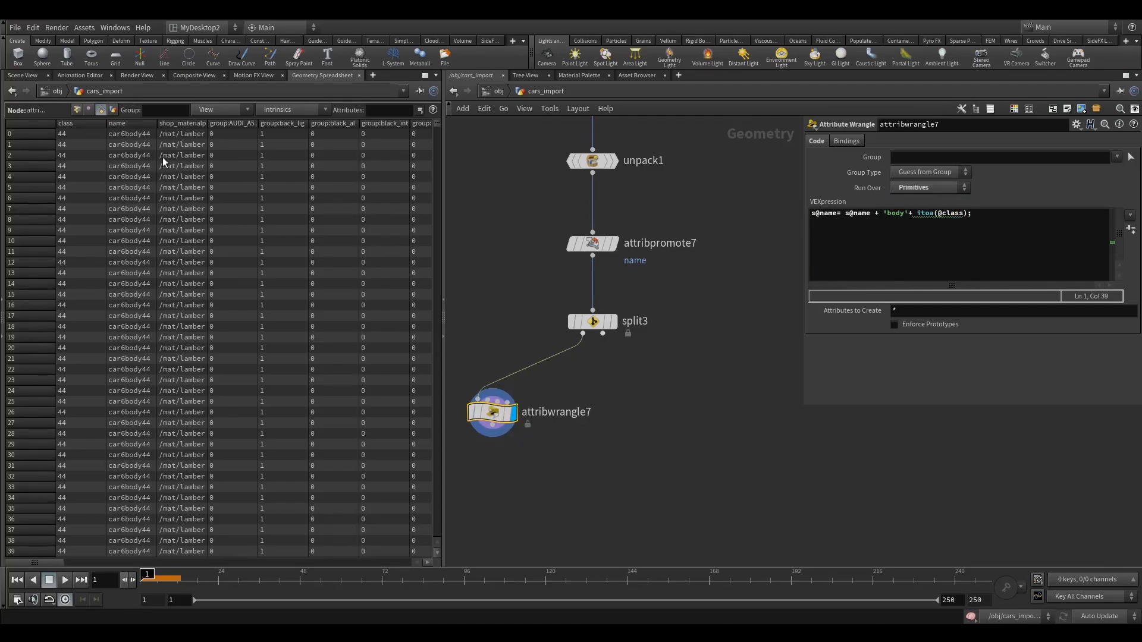
pyautogui.moveTo(155, 155); pyautogui.dragTo(175, 155)
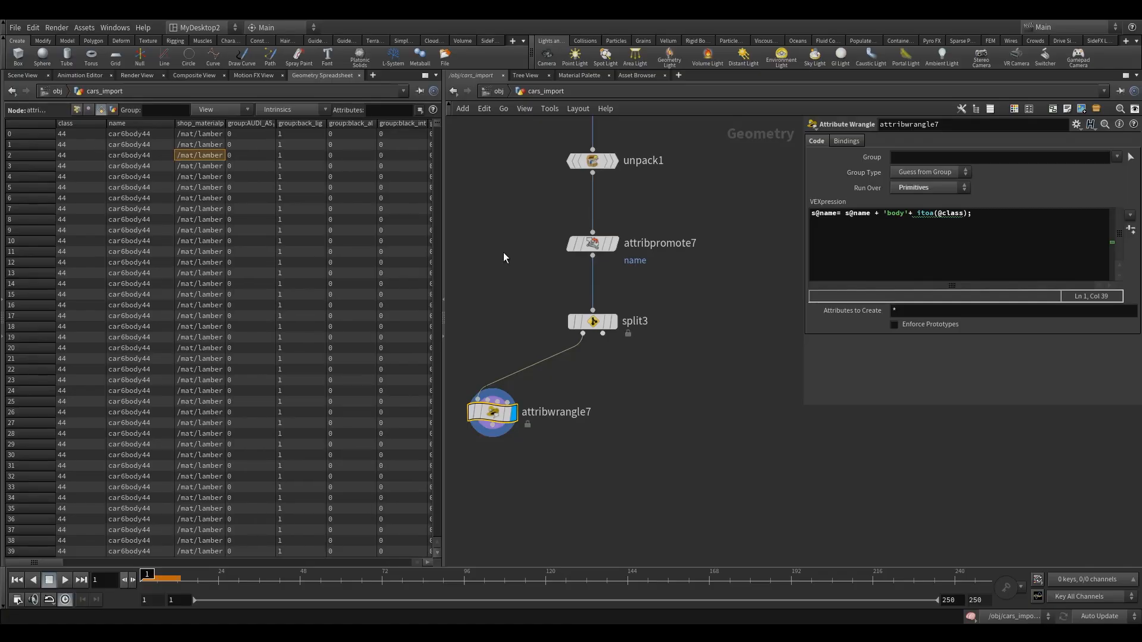
pyautogui.click(143, 124)
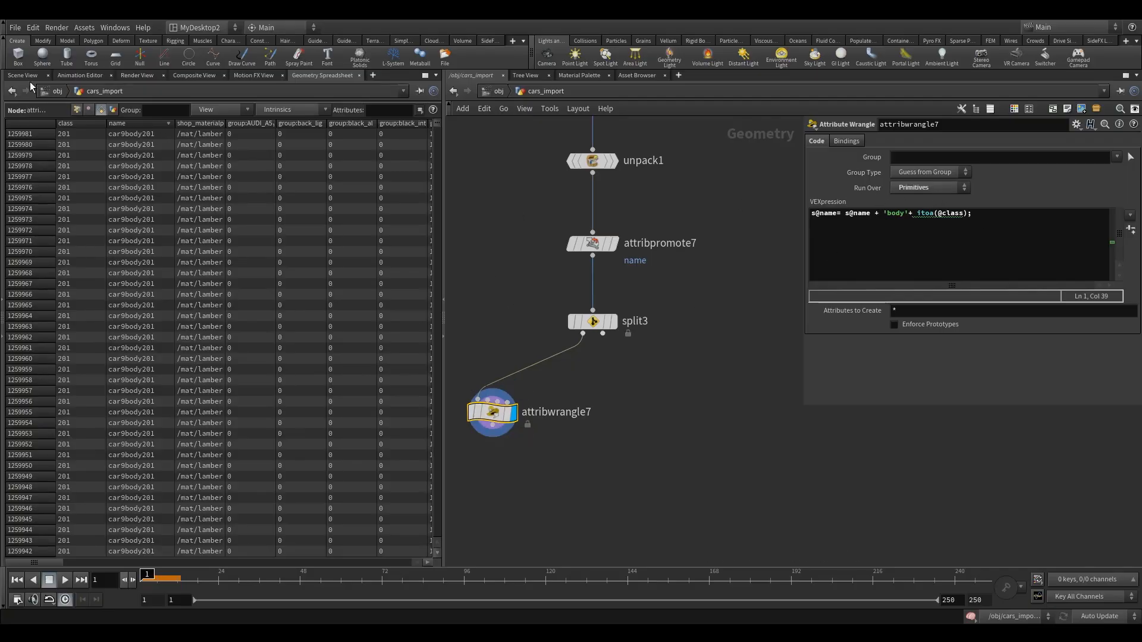
# Step: Duplicate attribwrangle7, connect the copy to split3's second output, and replace 'body' with 'wheel' in its expression
pyautogui.moveTo(494, 412); pyautogui.dragTo(698, 415)
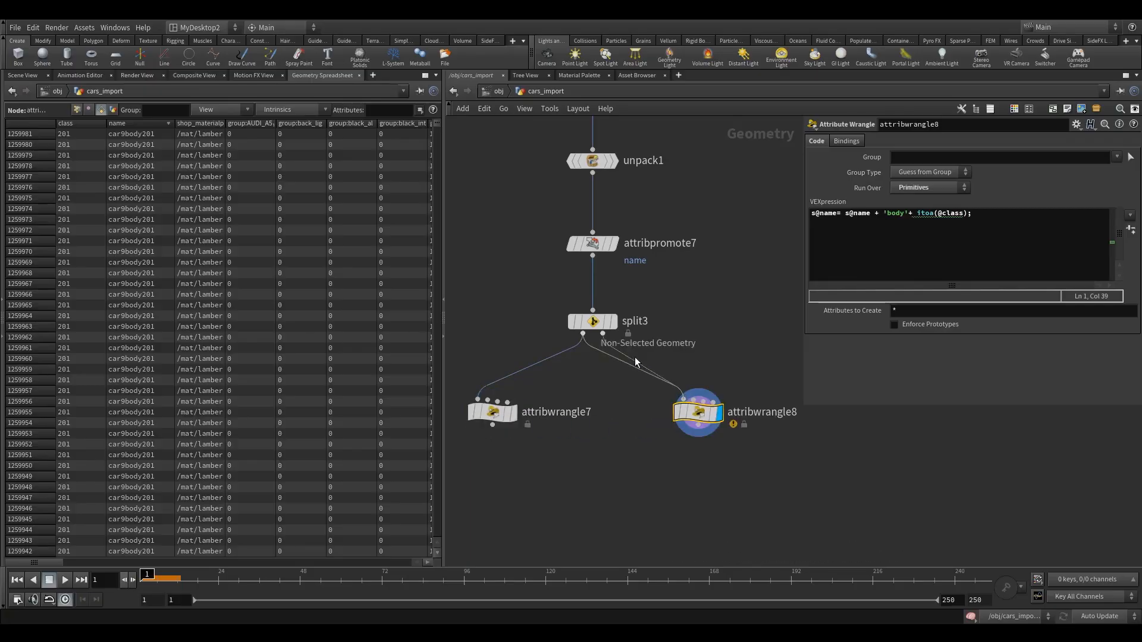
pyautogui.click(633, 397)
pyautogui.doubleClick(893, 213)
pyautogui.write('wheel')
pyautogui.click(913, 214)
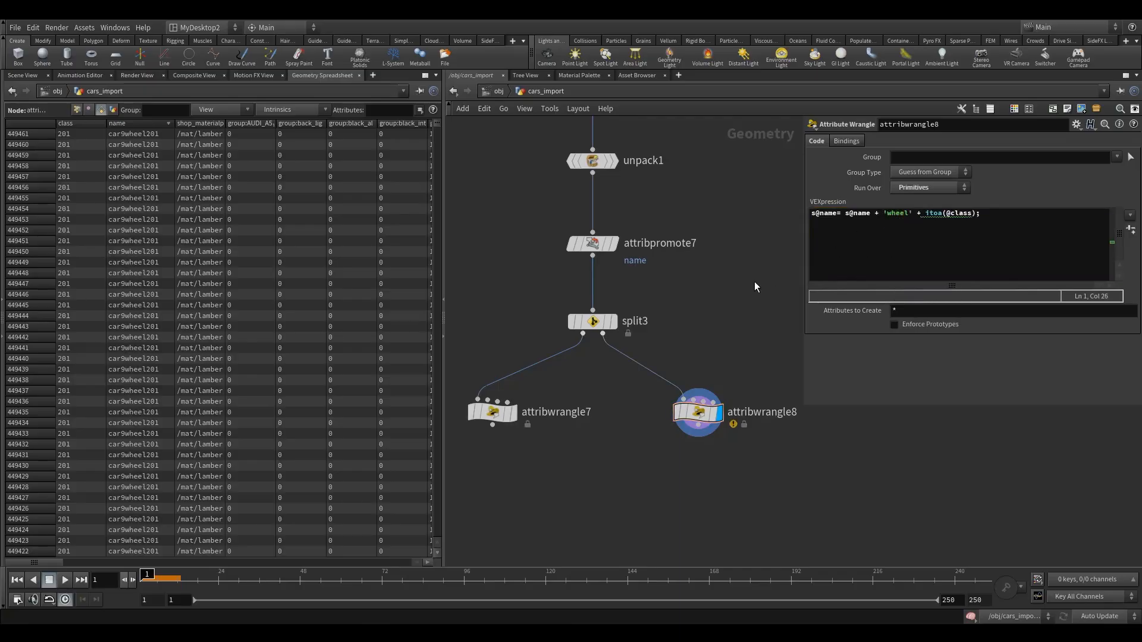
# Step: View the separated wheels in the 3D scene and check the attribwrangle8 node
pyautogui.click(23, 75)
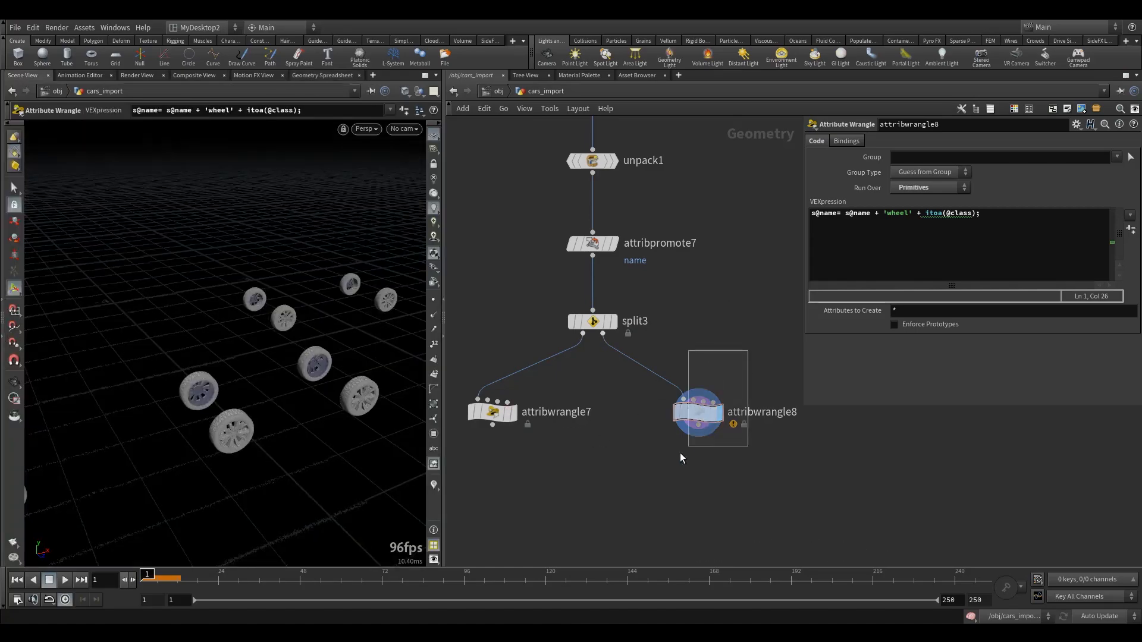
pyautogui.click(660, 416)
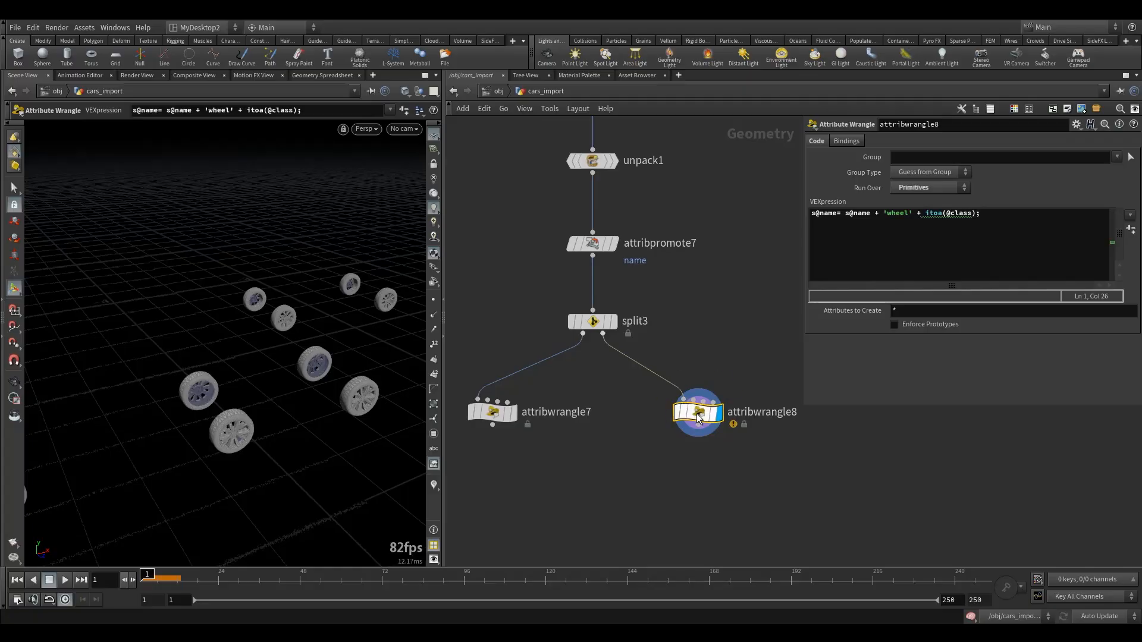
pyautogui.middleClick(695, 412)
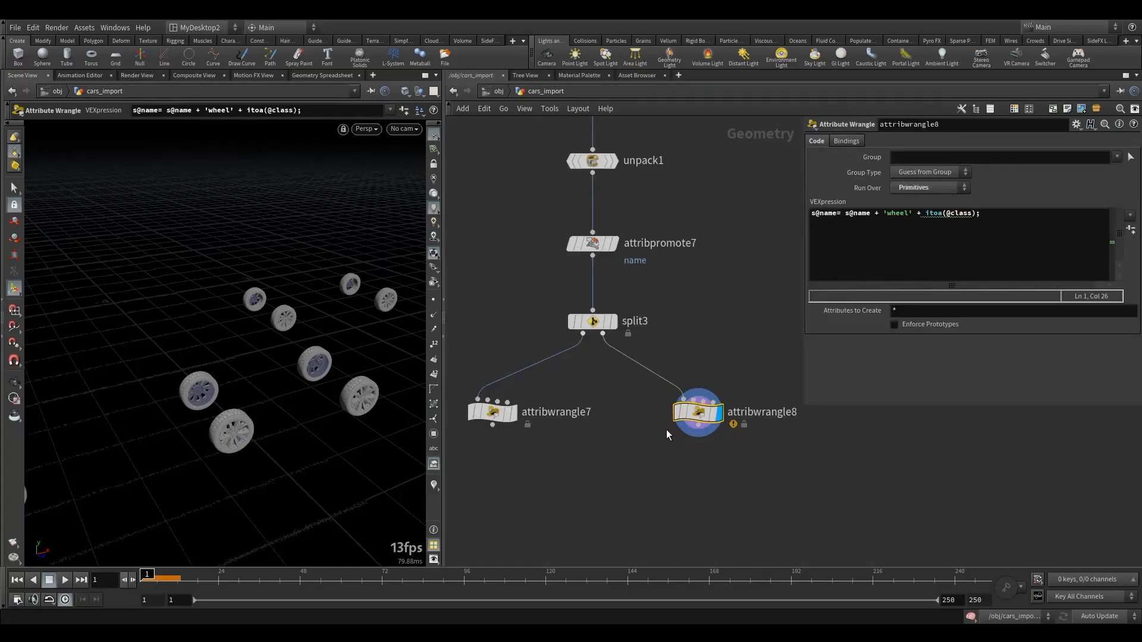
# Step: Add a Merge node, connect attribwrangle7 and attribwrangle8 into it, and display the merged cars
pyautogui.press('Tab')
pyautogui.write('mer')
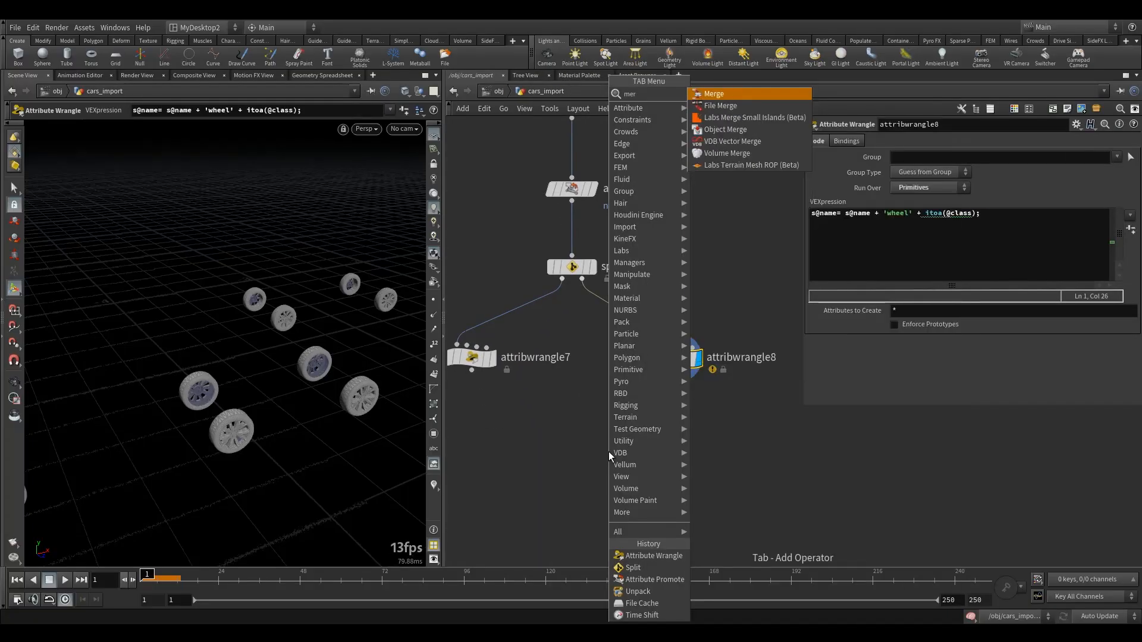
pyautogui.click(716, 94)
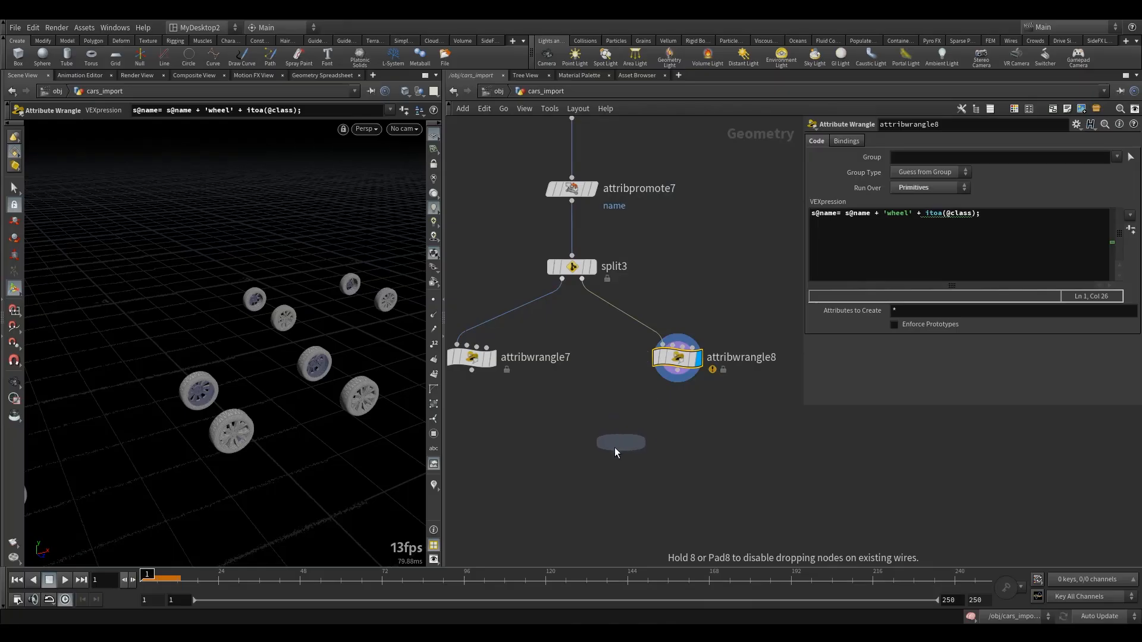
pyautogui.click(574, 482)
pyautogui.moveTo(597, 414); pyautogui.dragTo(625, 380, button='middle')
pyautogui.scroll(-2, 634, 380)
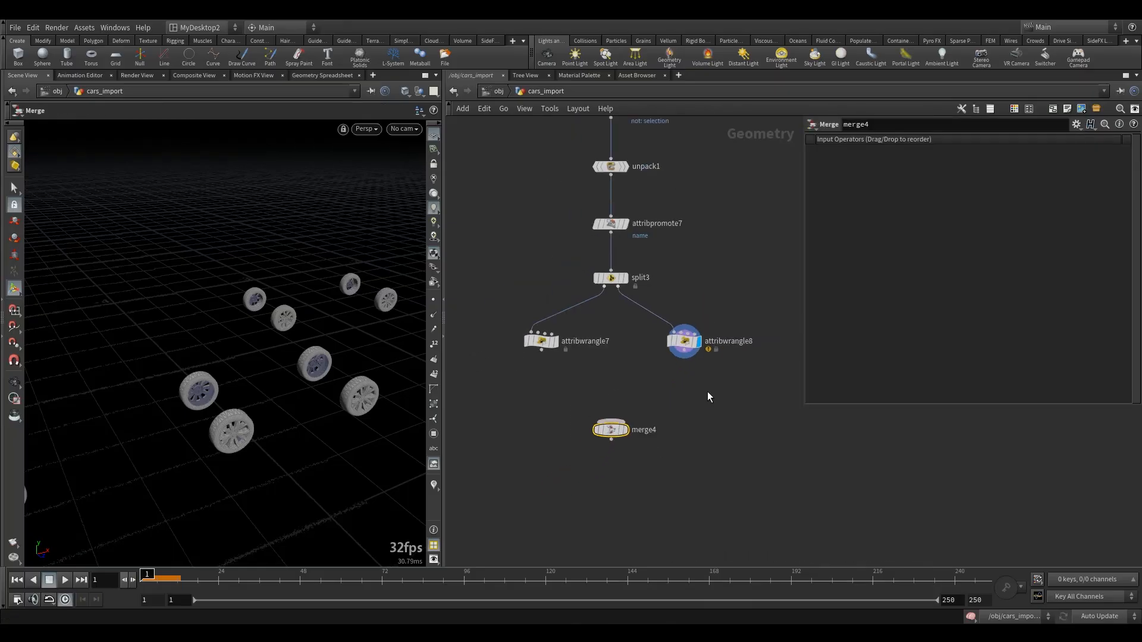
pyautogui.moveTo(707, 391); pyautogui.dragTo(550, 314)
pyautogui.moveTo(684, 351); pyautogui.dragTo(613, 421)
pyautogui.click(622, 429)
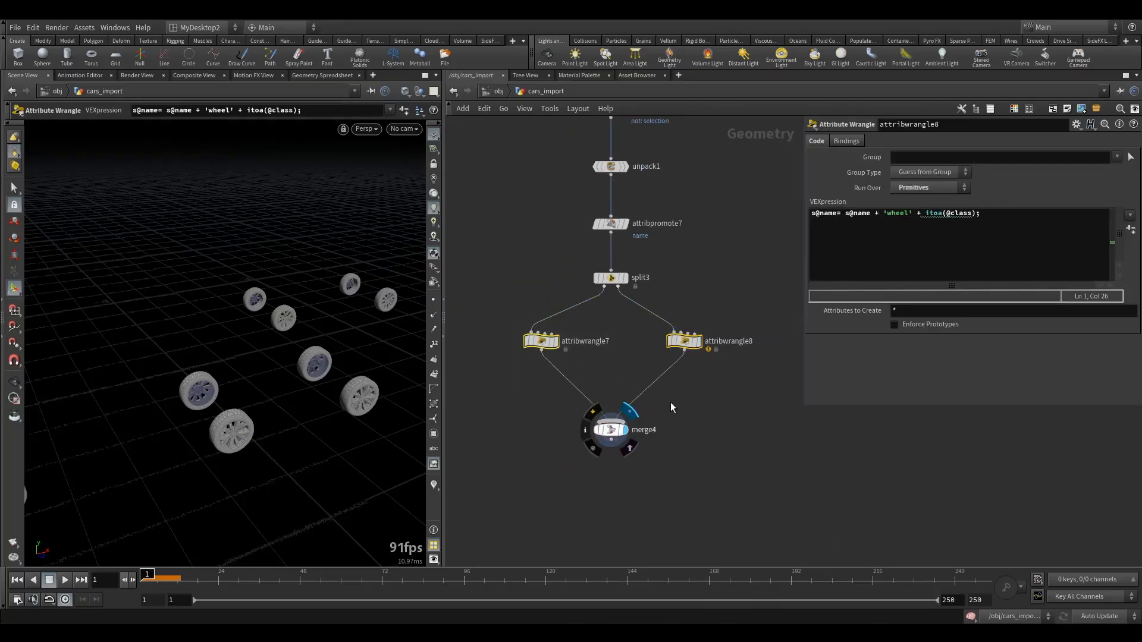
pyautogui.moveTo(676, 400); pyautogui.dragTo(601, 458)
pyautogui.moveTo(683, 462); pyautogui.dragTo(686, 430, button='middle')
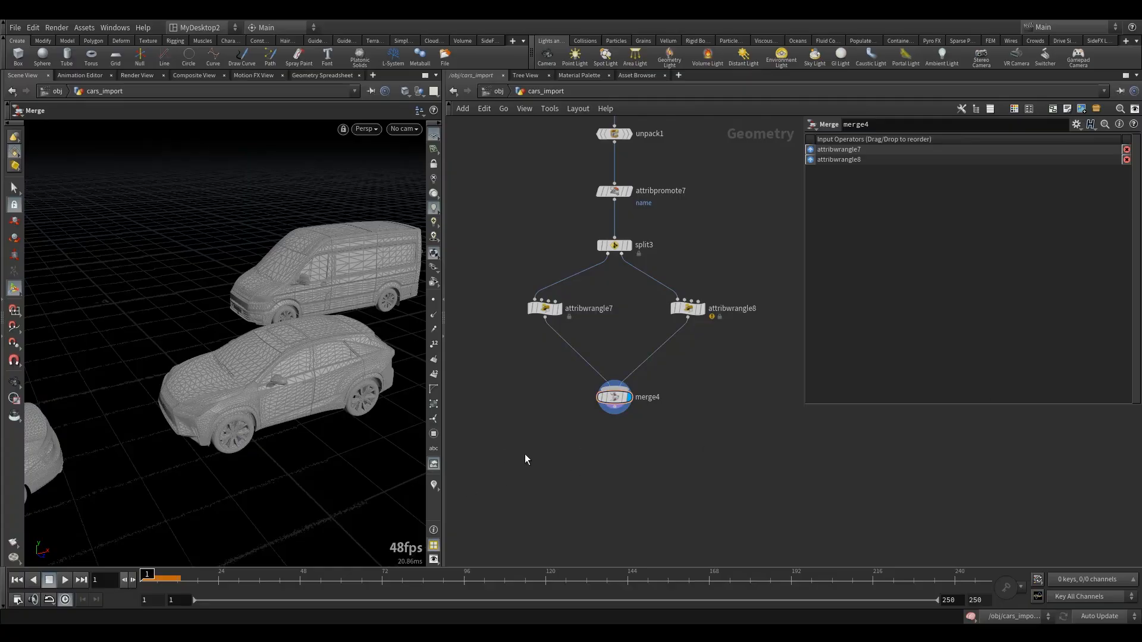
# Step: Add a For-Each Named Primitive block below merge4 and set its piece attribute to class
pyautogui.press('Tab')
pyautogui.write('for')
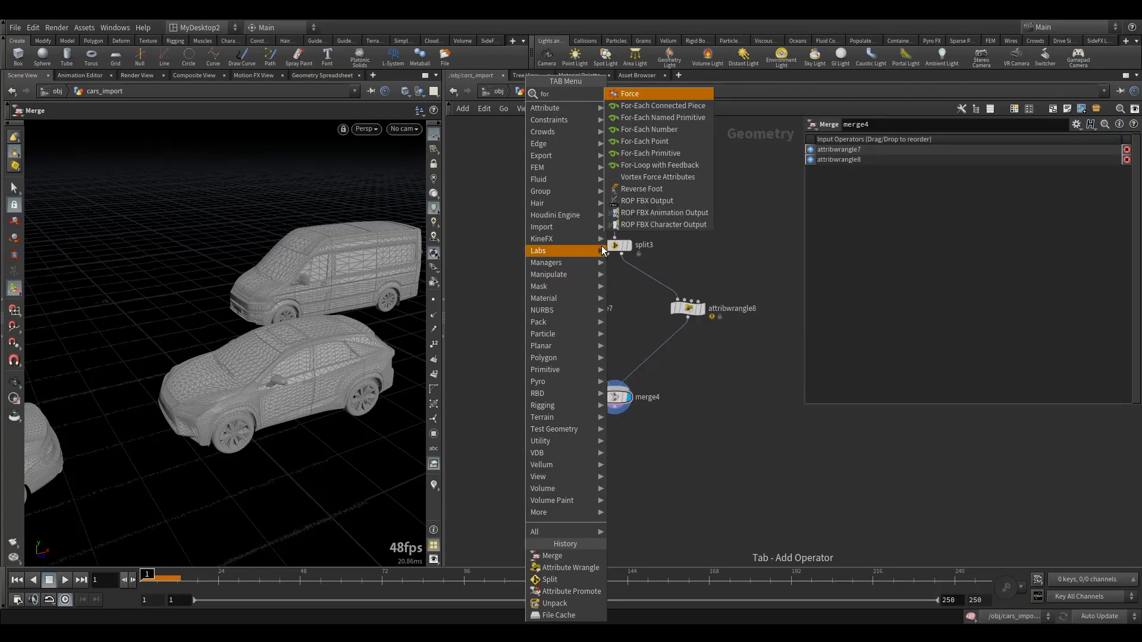
pyautogui.click(672, 119)
pyautogui.click(612, 454)
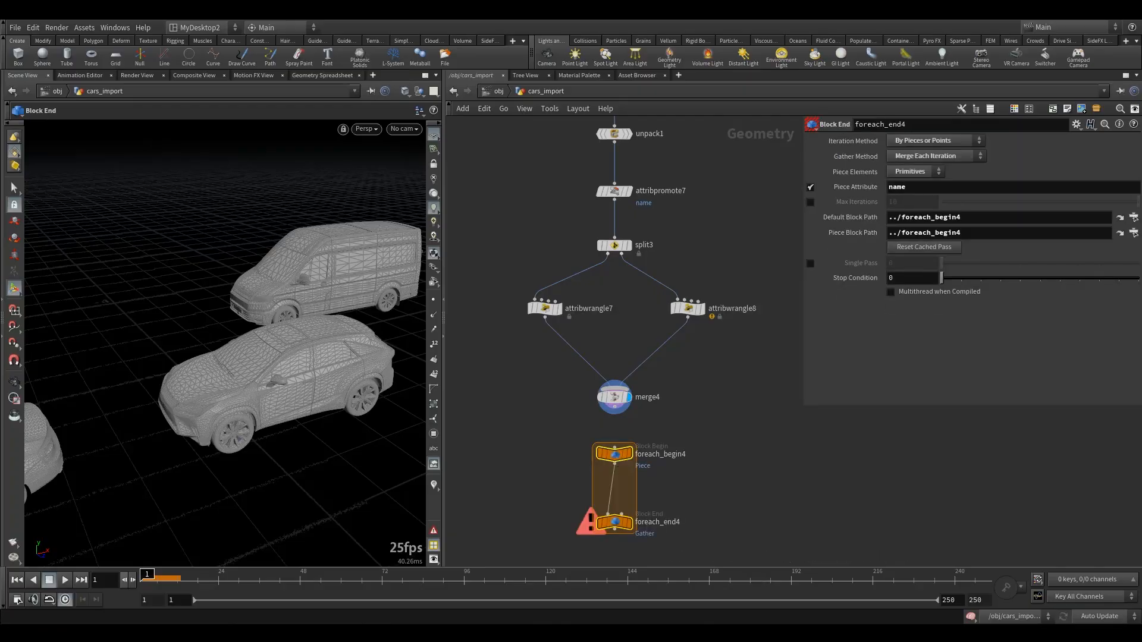
pyautogui.click(614, 523)
pyautogui.moveTo(914, 186); pyautogui.dragTo(856, 196)
pyautogui.write('class')
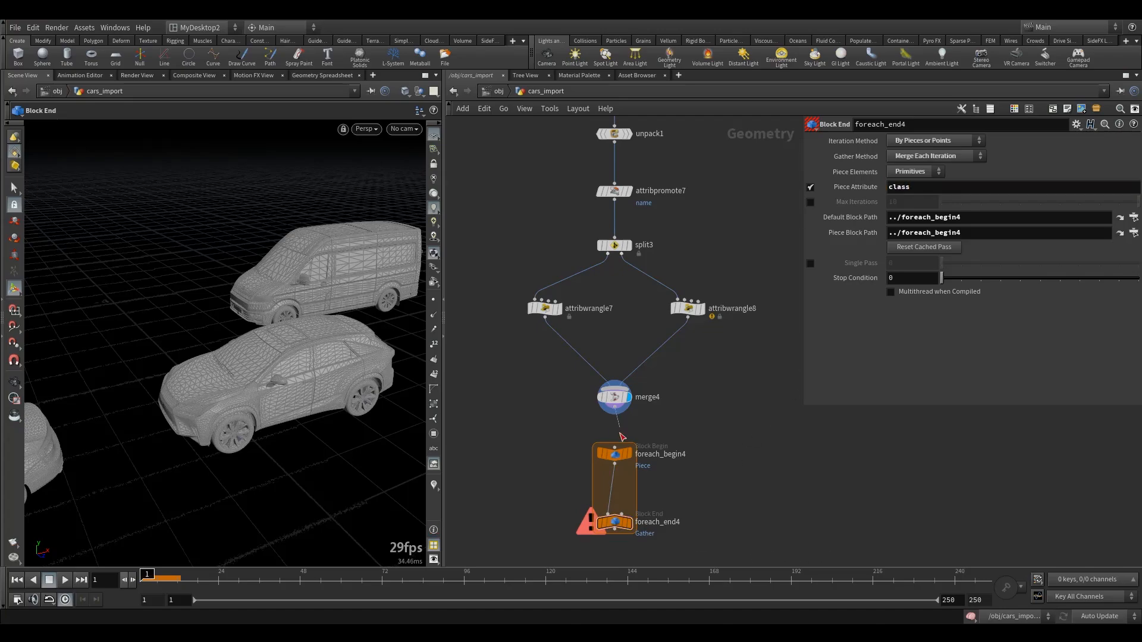
# Step: Connect merge4 to foreach_begin4 and display the loop's single piece in the viewport
pyautogui.moveTo(614, 416); pyautogui.dragTo(619, 465)
pyautogui.click(638, 441)
pyautogui.press('space')
pyautogui.moveTo(418, 407); pyautogui.dragTo(387, 416)
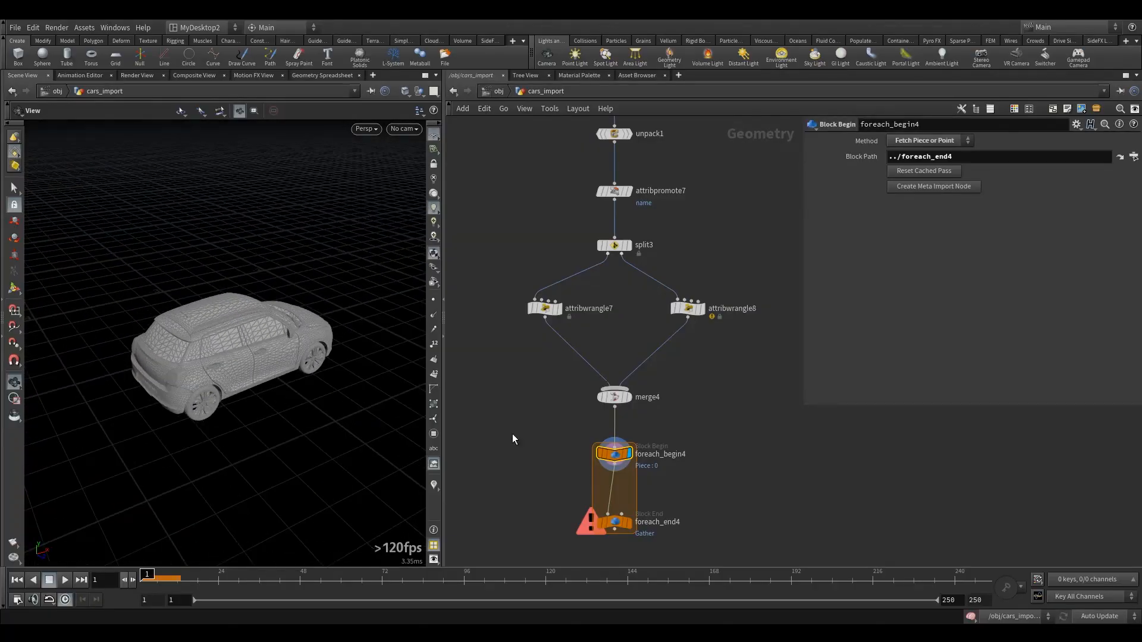
# Step: Move foreach_end4 further down to make room and insert an RBD Constraints from Rules node after foreach_begin4 in the loop
pyautogui.moveTo(558, 445); pyautogui.dragTo(541, 388, button='middle')
pyautogui.moveTo(540, 427); pyautogui.dragTo(608, 480)
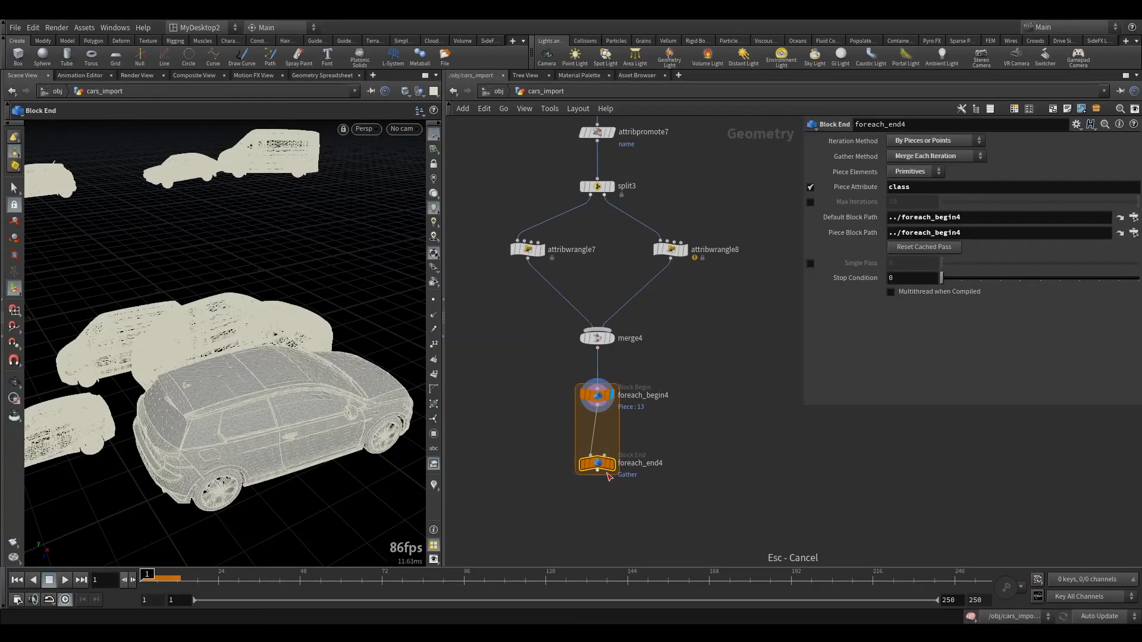
pyautogui.moveTo(598, 475); pyautogui.dragTo(598, 528)
pyautogui.click(596, 396)
pyautogui.moveTo(663, 440); pyautogui.dragTo(672, 415, button='middle')
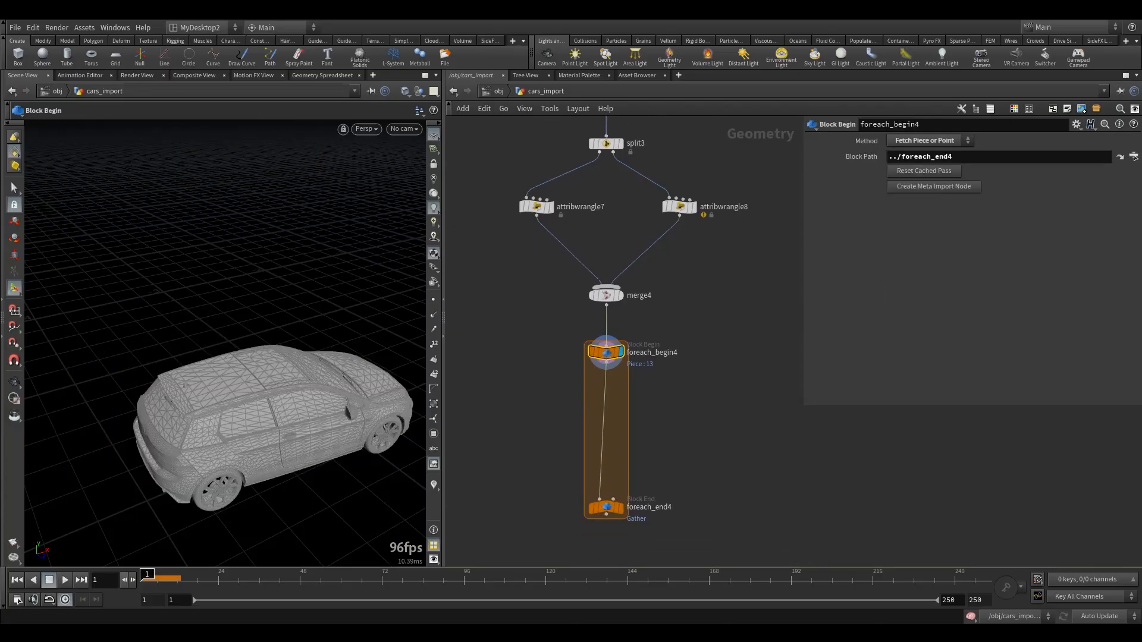
pyautogui.press('Tab')
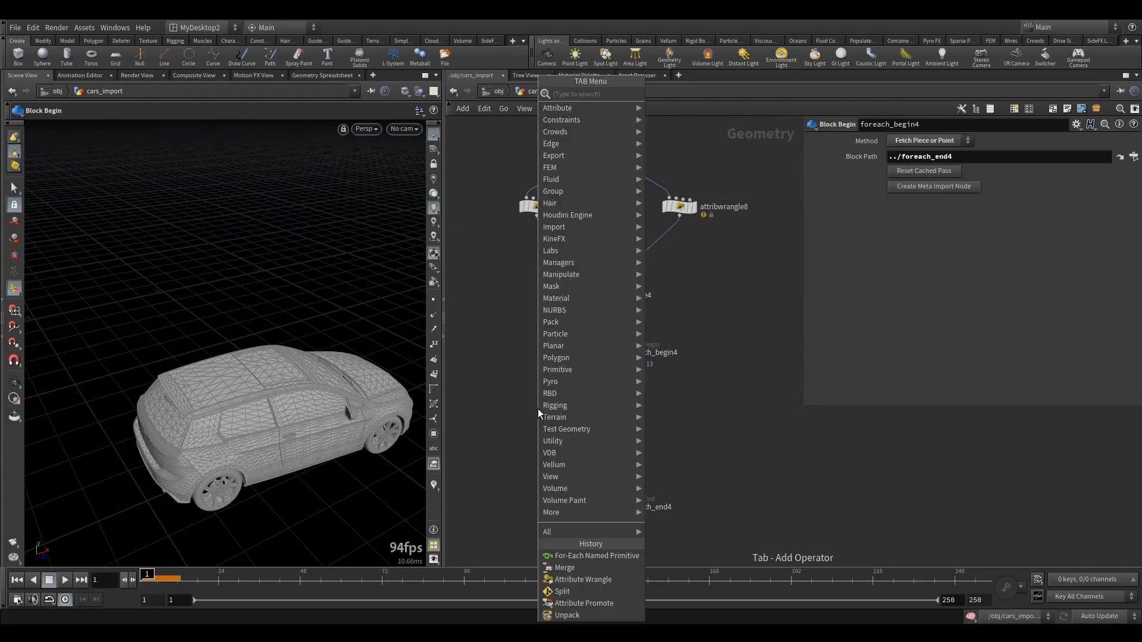
pyautogui.write('rbdc')
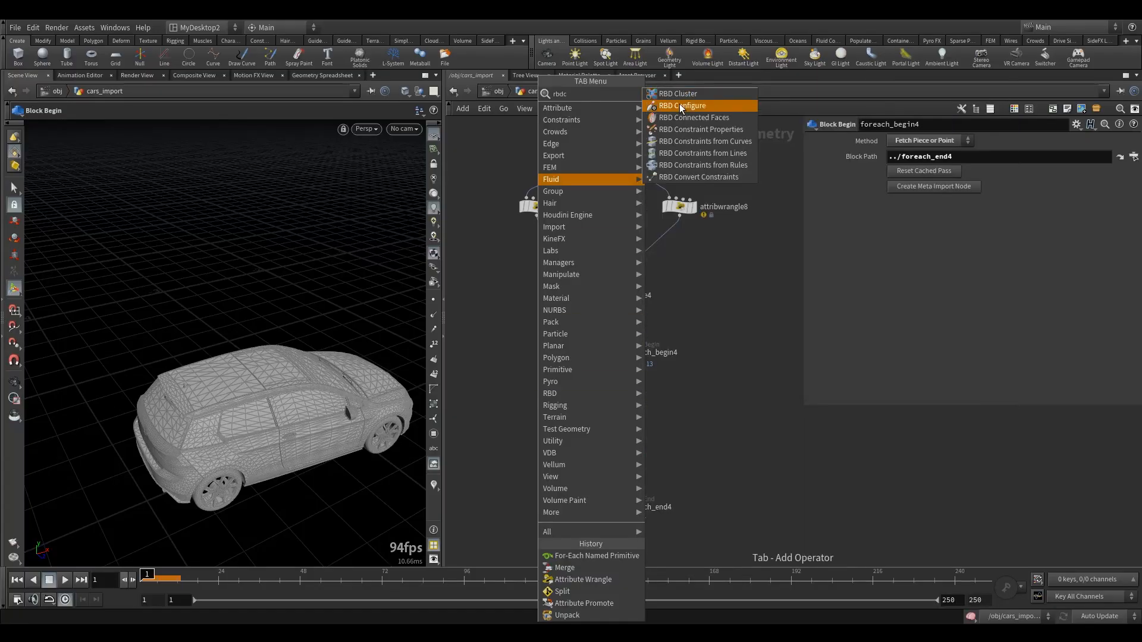
pyautogui.click(716, 165)
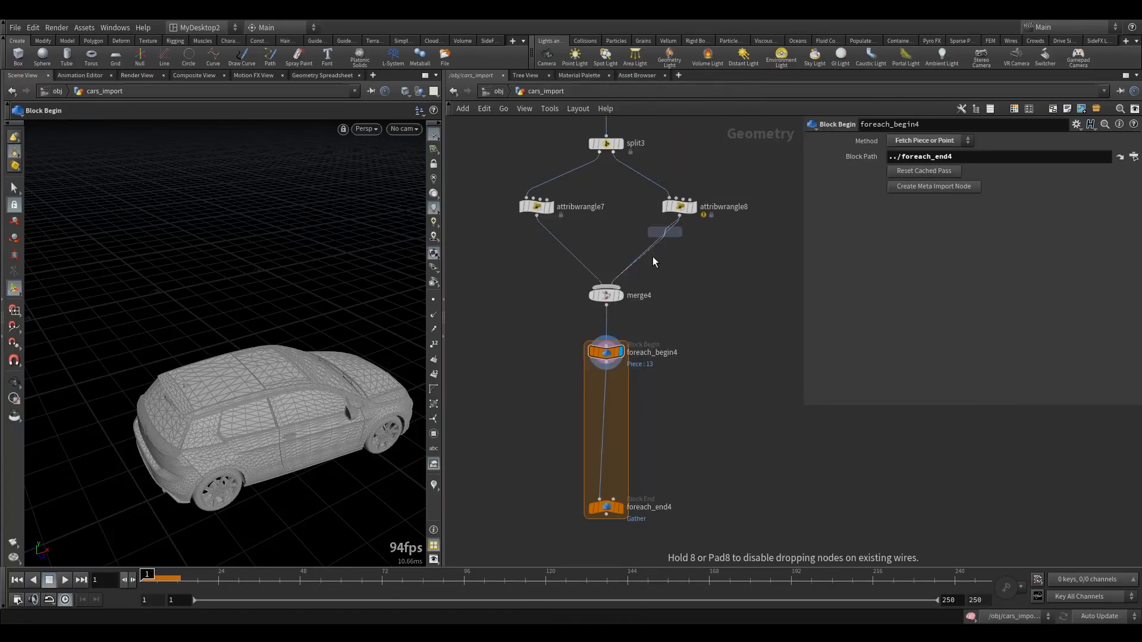
pyautogui.click(607, 399)
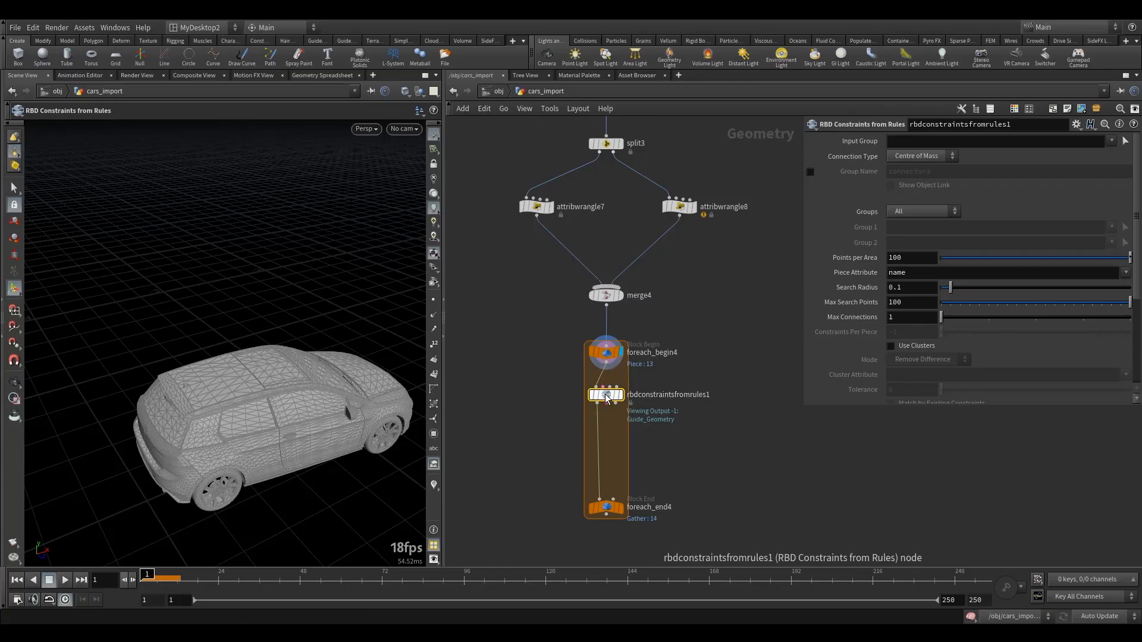
# Step: Enlarge the 3D view and examine the car's wheels and underside, where the wheels meet the body
pyautogui.keyDown('alt'); pyautogui.moveTo(312, 431); pyautogui.dragTo(308, 398); pyautogui.keyUp('alt')
pyautogui.moveTo(246, 454); pyautogui.dragTo(229, 397)
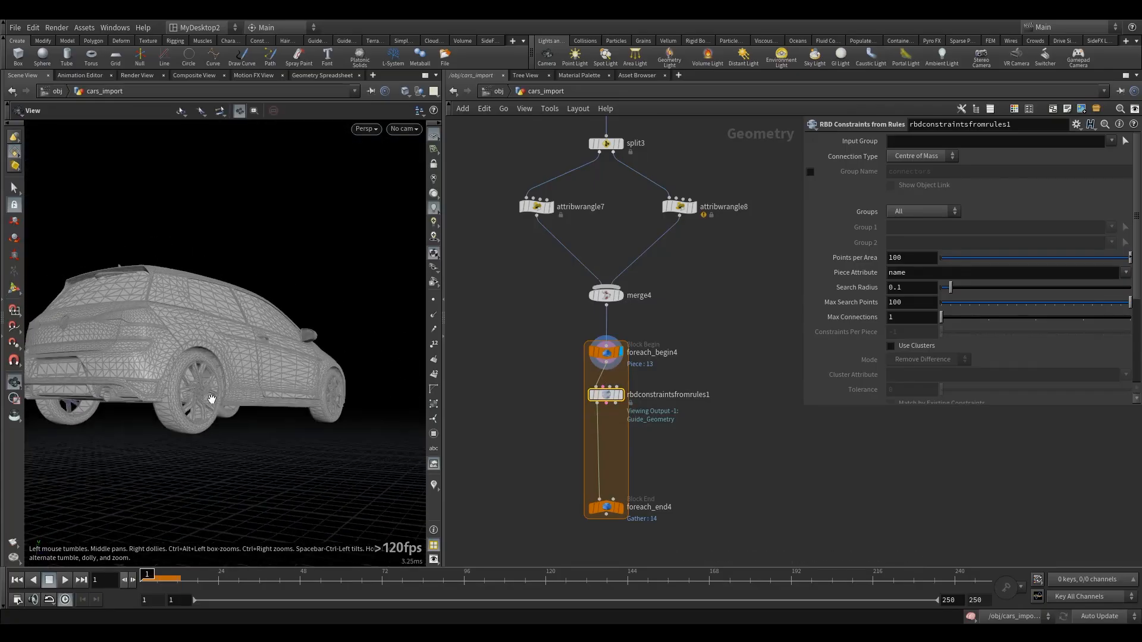
pyautogui.keyDown('alt'); pyautogui.moveTo(229, 398); pyautogui.dragTo(278, 372, button='middle'); pyautogui.keyUp('alt')
pyautogui.moveTo(444, 321); pyautogui.dragTo(687, 322)
pyautogui.keyDown('alt'); pyautogui.moveTo(425, 358); pyautogui.dragTo(413, 375, button='right'); pyautogui.keyUp('alt')
pyautogui.moveTo(412, 375); pyautogui.dragTo(381, 397)
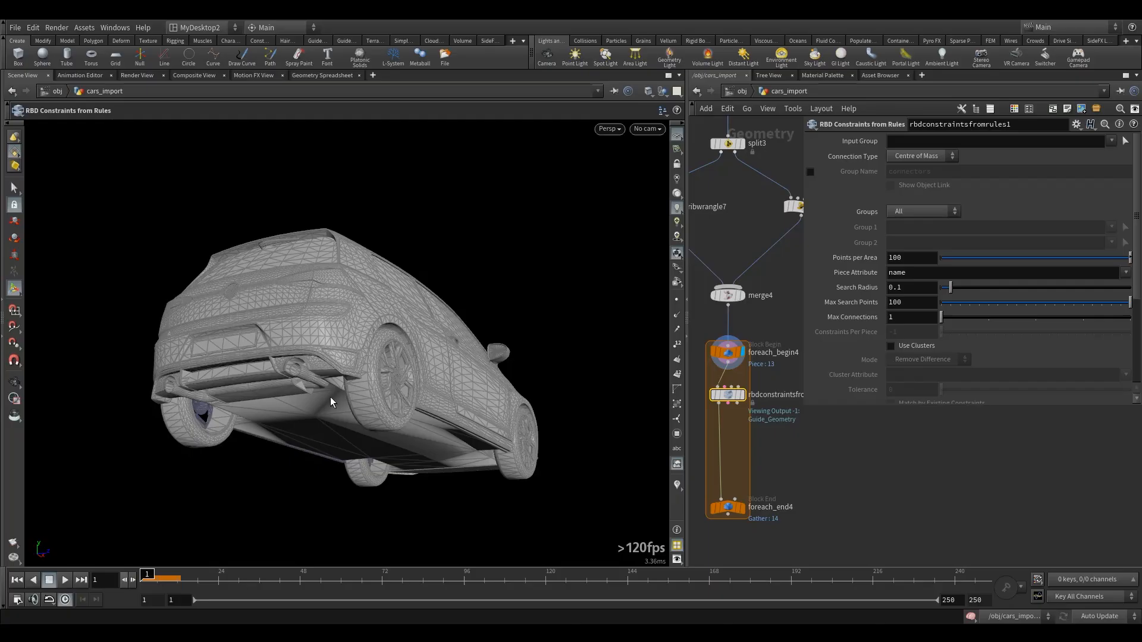
pyautogui.moveTo(379, 388)
pyautogui.mouseDown()
pyautogui.moveTo(340, 337)
pyautogui.moveTo(379, 387)
pyautogui.mouseUp()
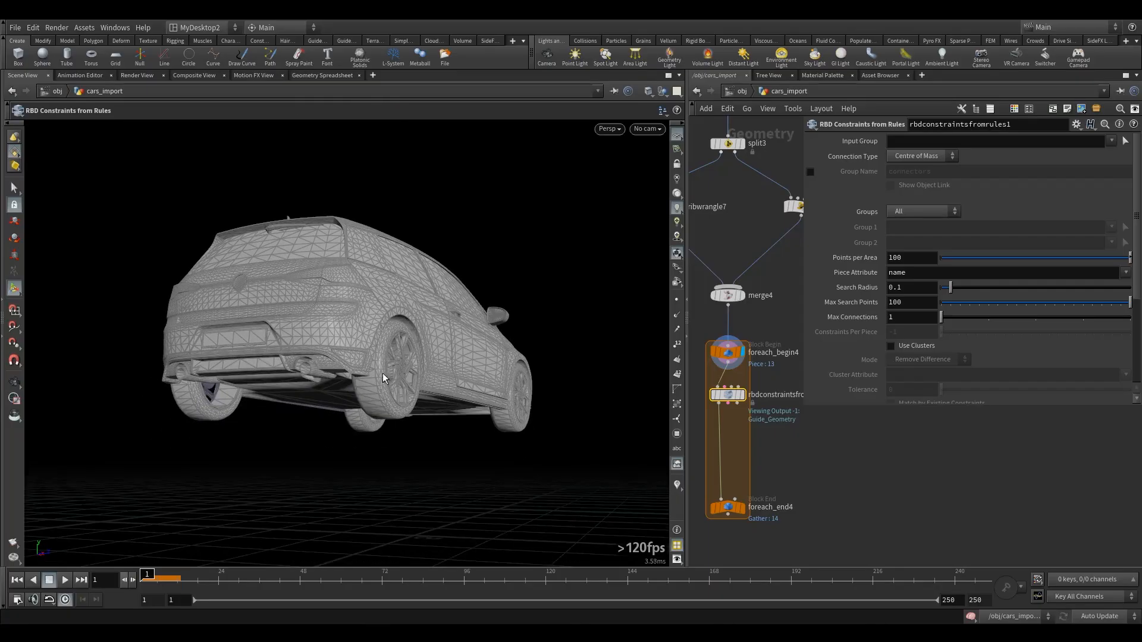
pyautogui.press('space')
pyautogui.moveTo(307, 350); pyautogui.dragTo(375, 321)
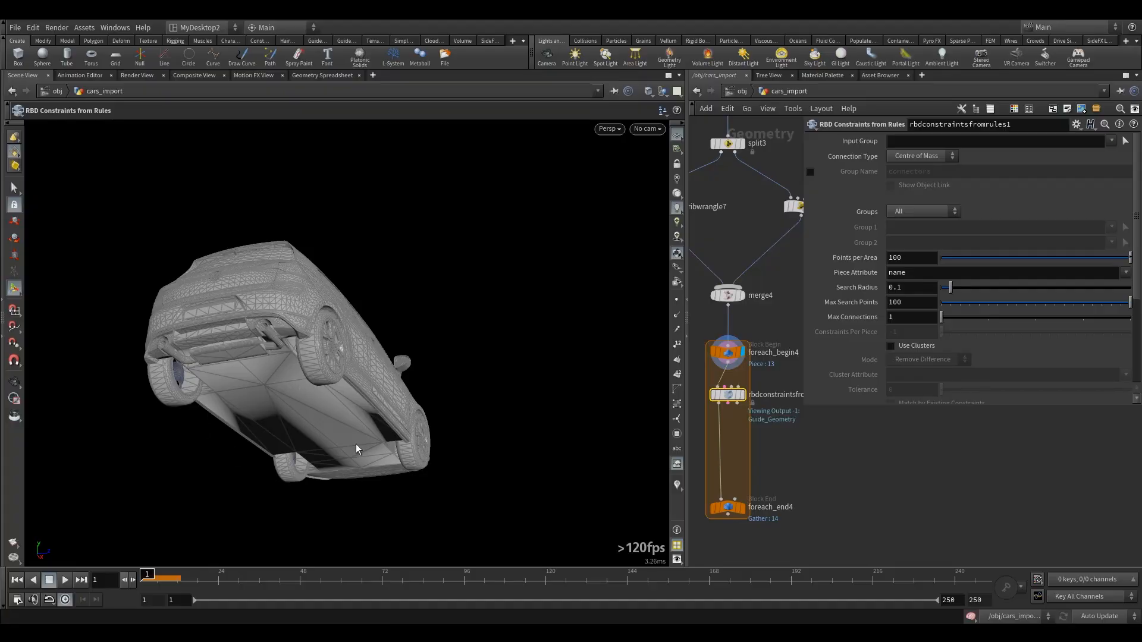
pyautogui.moveTo(327, 331); pyautogui.dragTo(410, 276)
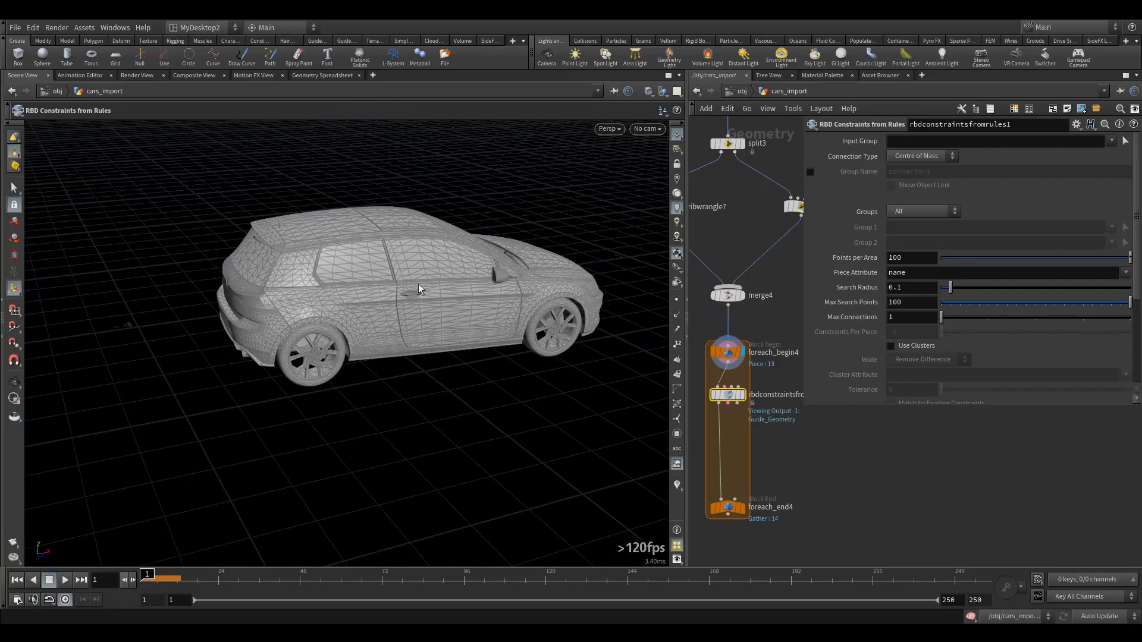
pyautogui.moveTo(373, 312); pyautogui.dragTo(351, 364)
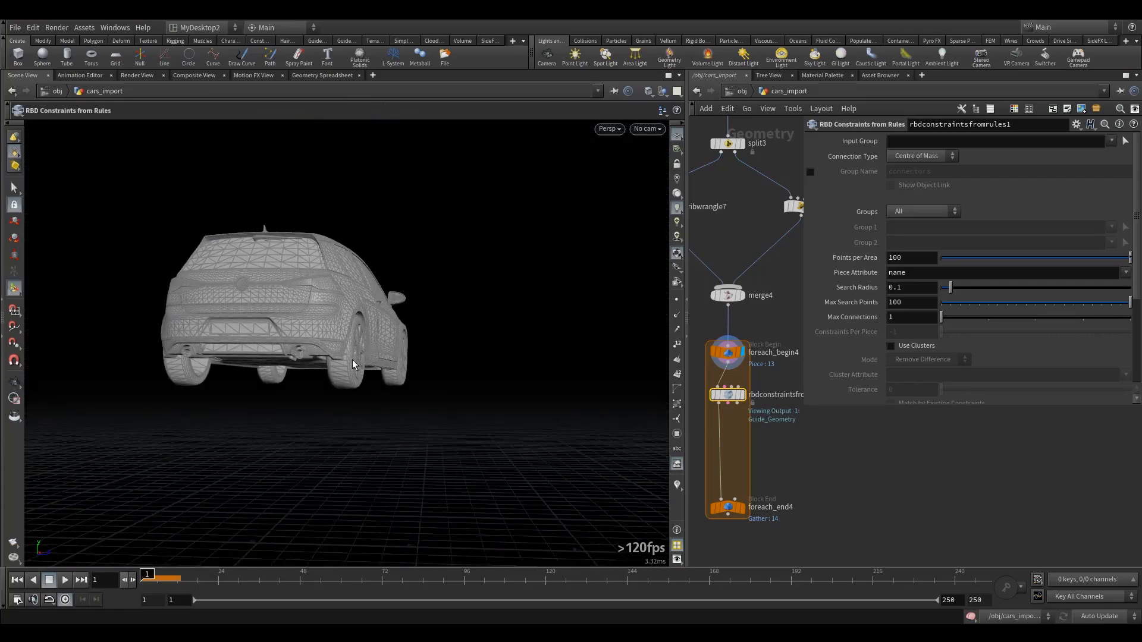
# Step: Display rbdconstraintsfromrules1 and set its Groups option to Group to Group
pyautogui.click(742, 395)
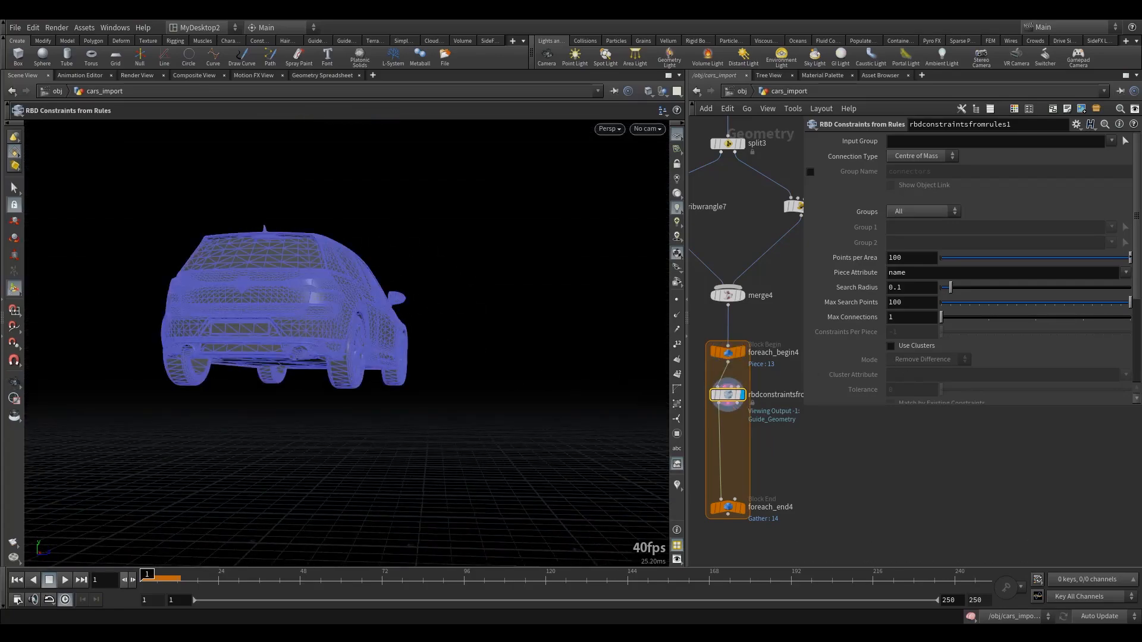
pyautogui.click(923, 211)
pyautogui.click(928, 232)
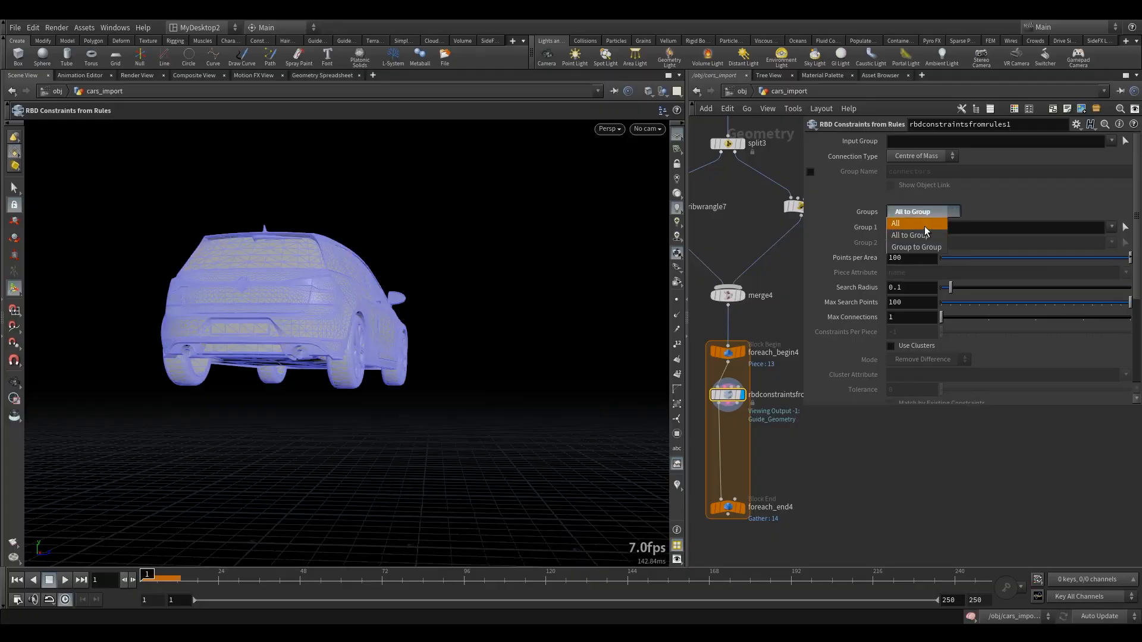
# Step: Set Group 1 to *body* and Group 2 to *wheel* on rbdconstraintsfromrules1
pyautogui.click(1110, 229)
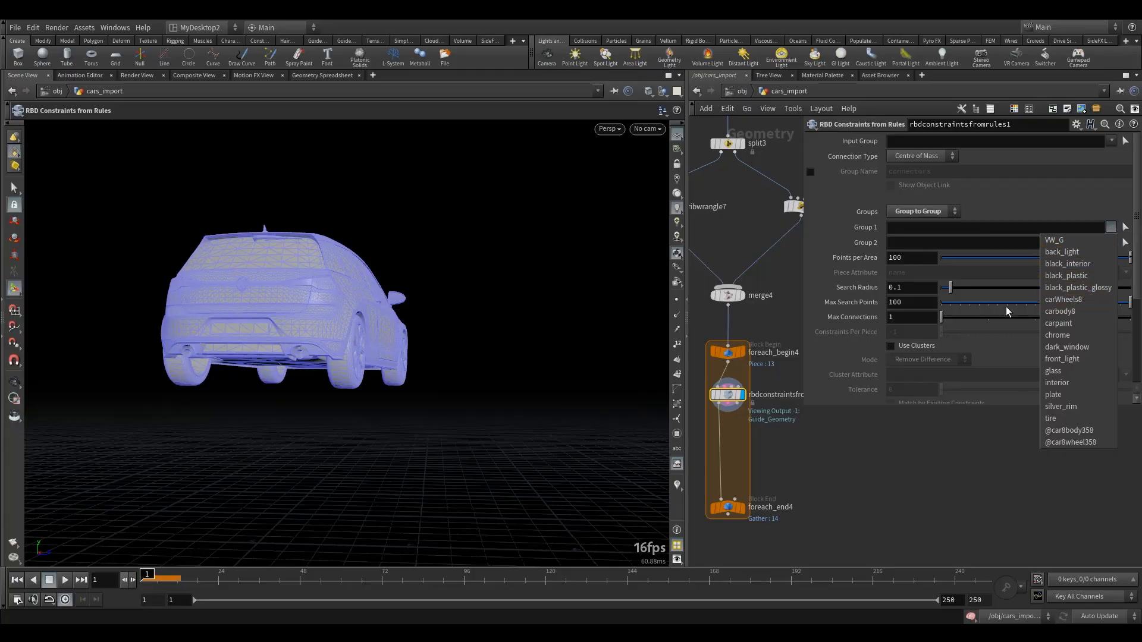
pyautogui.click(919, 227)
pyautogui.write('*body*')
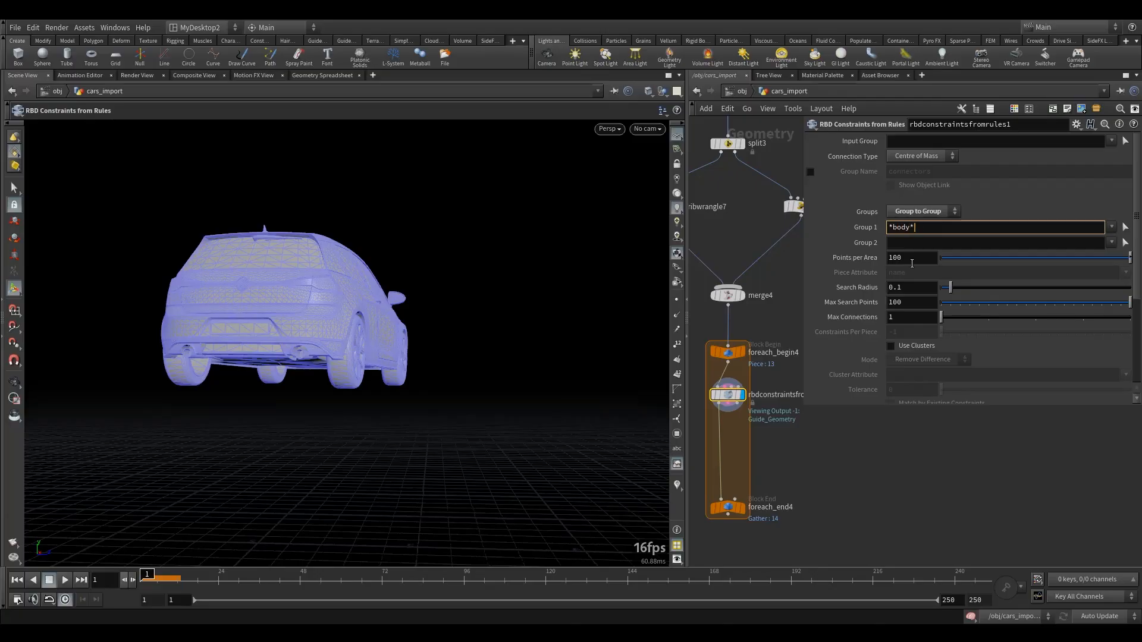
pyautogui.click(907, 244)
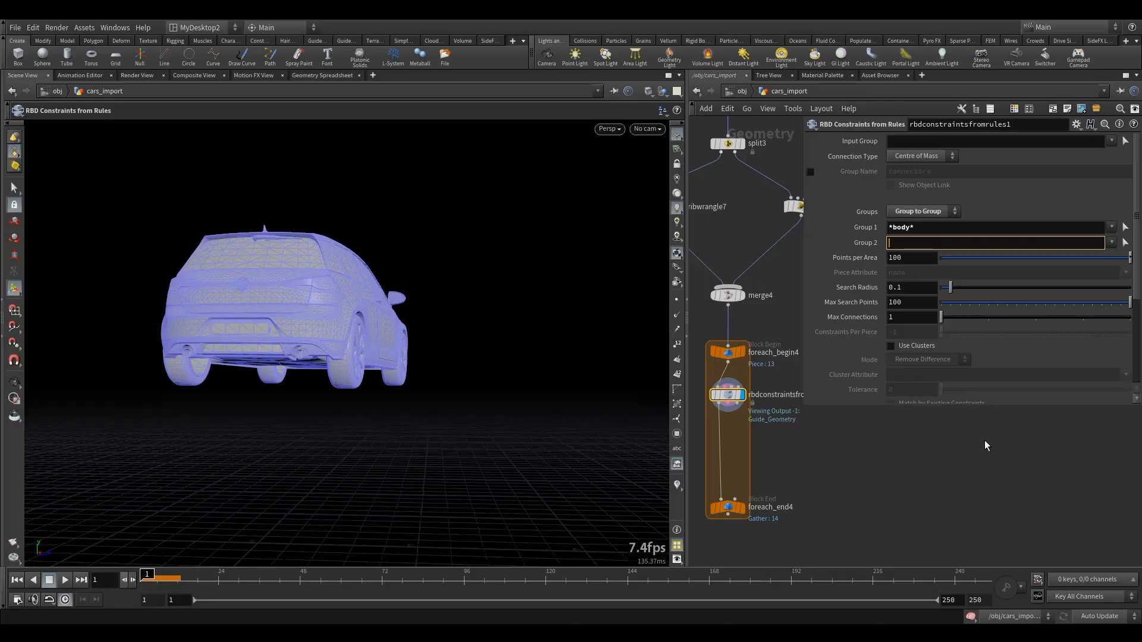
pyautogui.write('*wheels*')
pyautogui.press('Return')
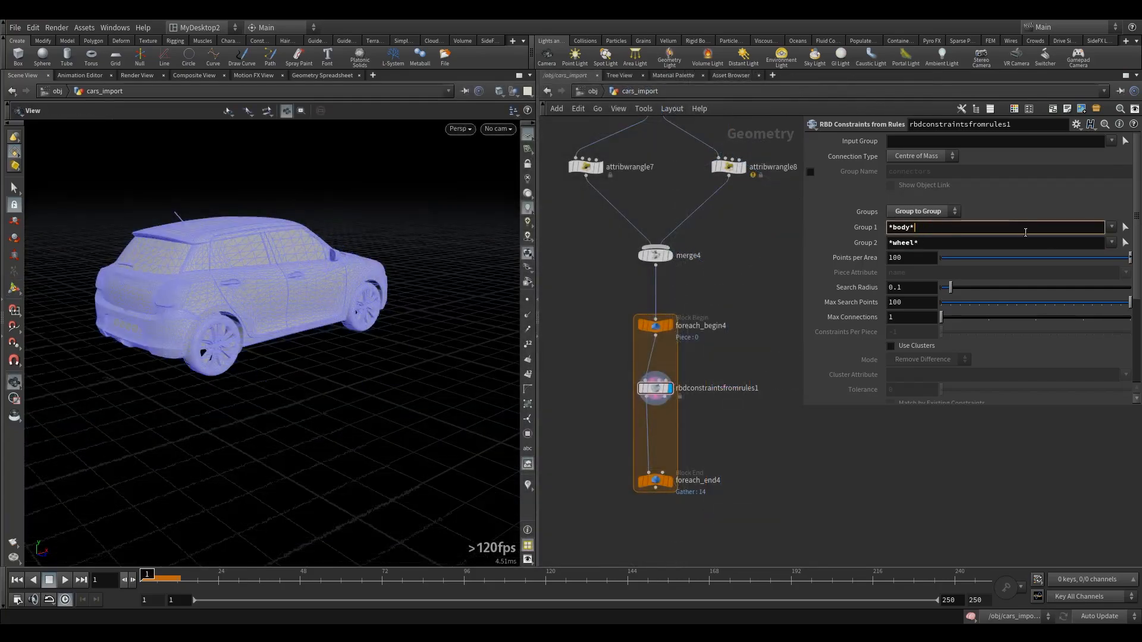
# Step: Add the existing carWheels6 group to Group 1 and the carbody6 group to Group 2
pyautogui.click(1111, 227)
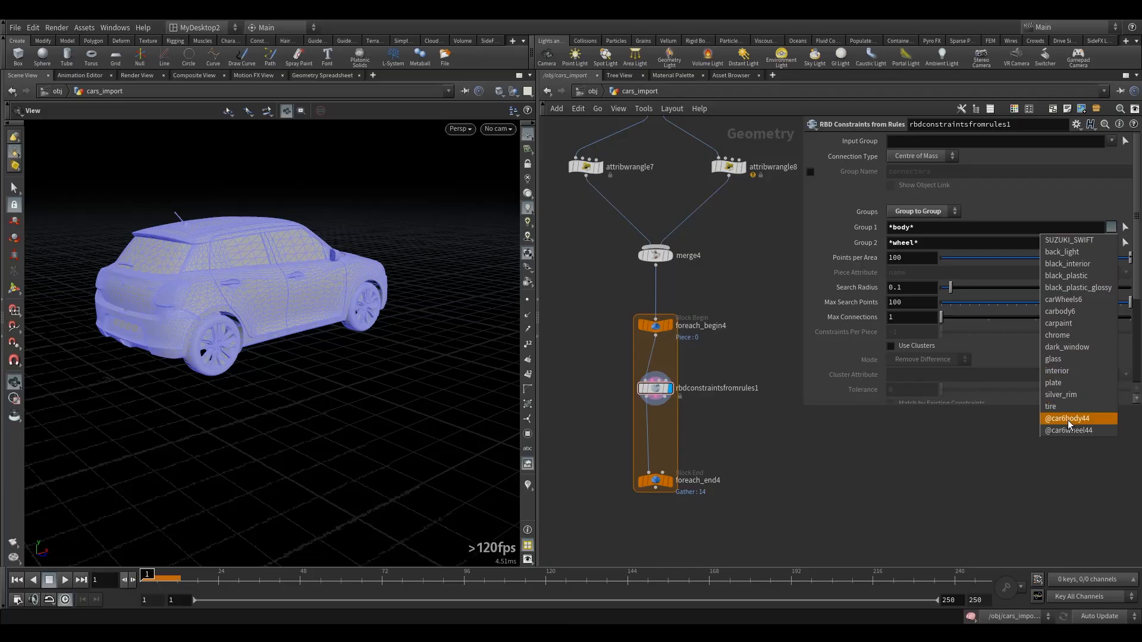
pyautogui.click(1079, 299)
pyautogui.click(1110, 227)
pyautogui.click(1069, 207)
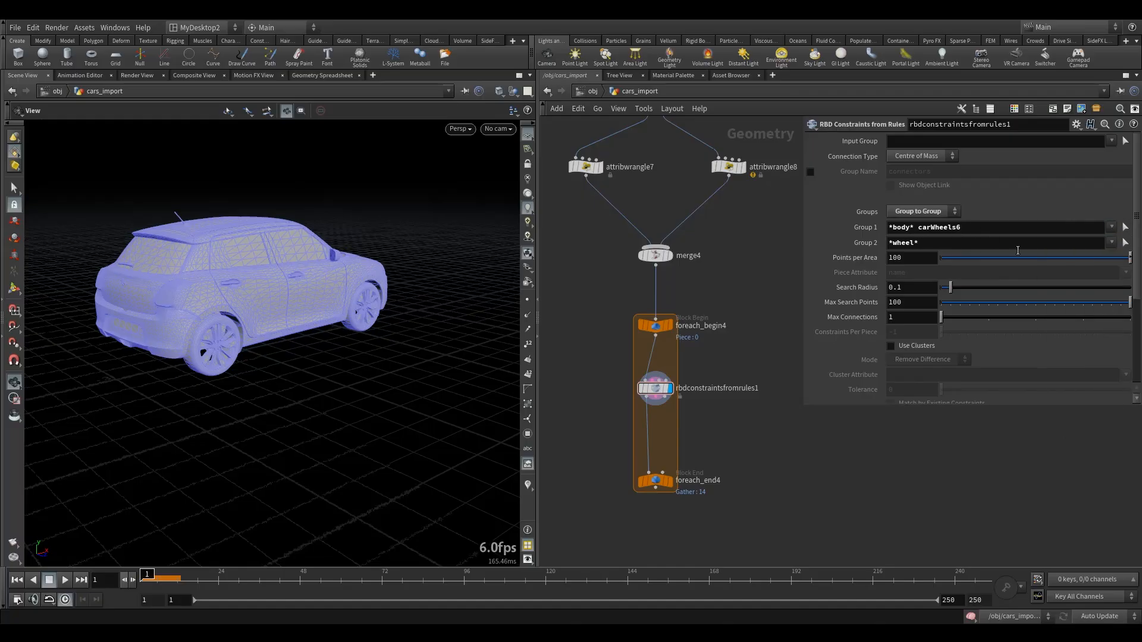
pyautogui.click(1110, 243)
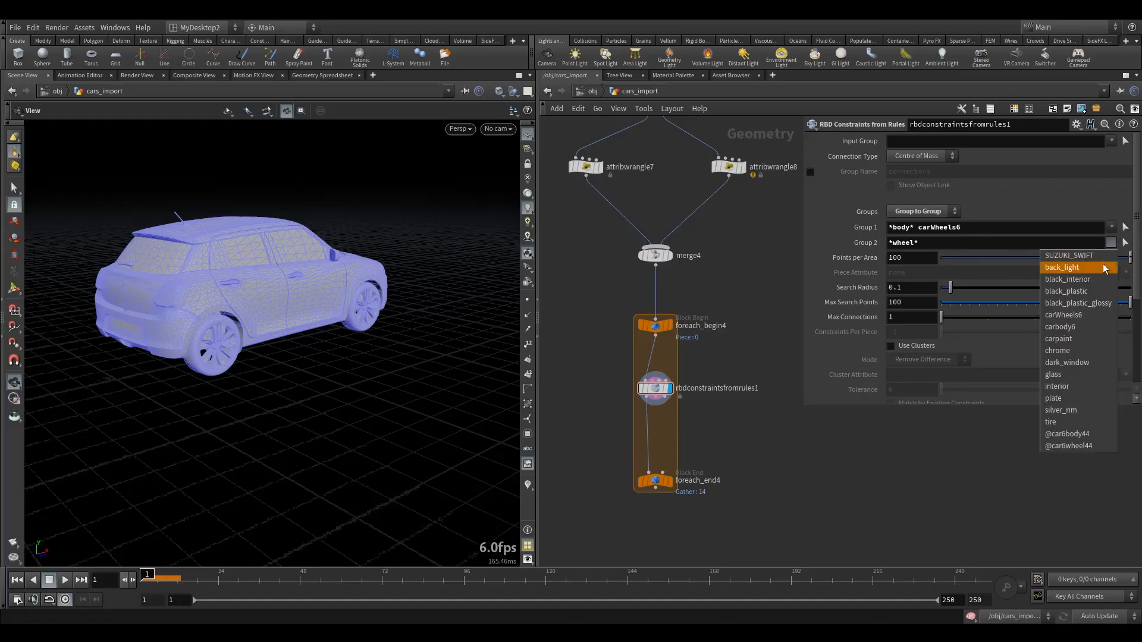
pyautogui.click(1077, 327)
# Step: Replace the entries with wildcard patterns, setting Group 1 to *Wheels* and Group 2 to *body*
pyautogui.moveTo(935, 244); pyautogui.dragTo(889, 243)
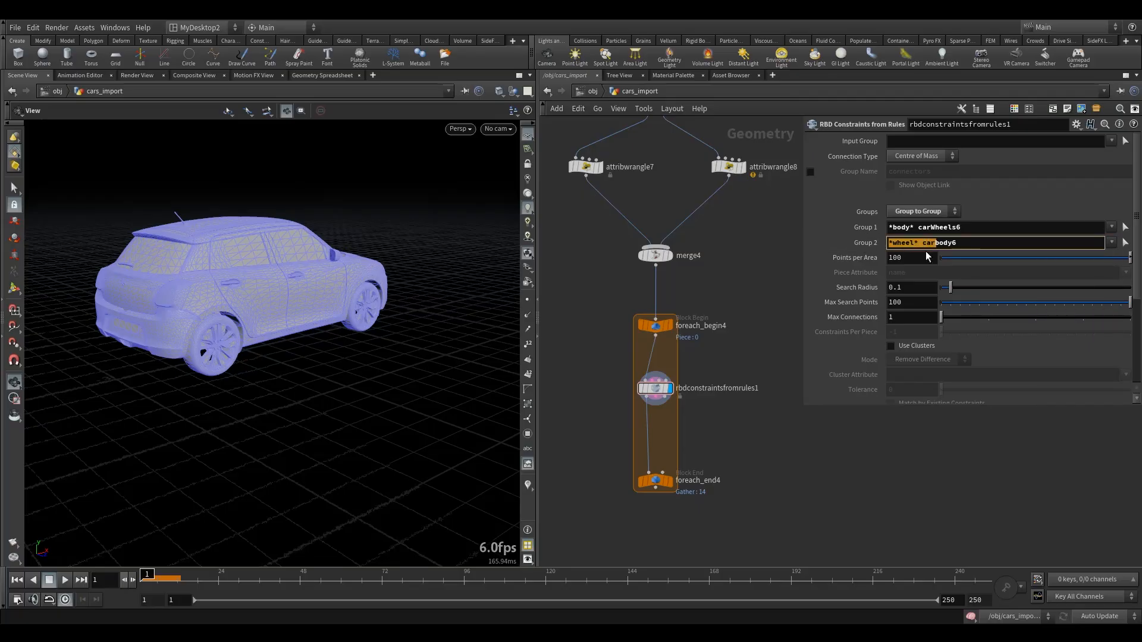
pyautogui.write('*')
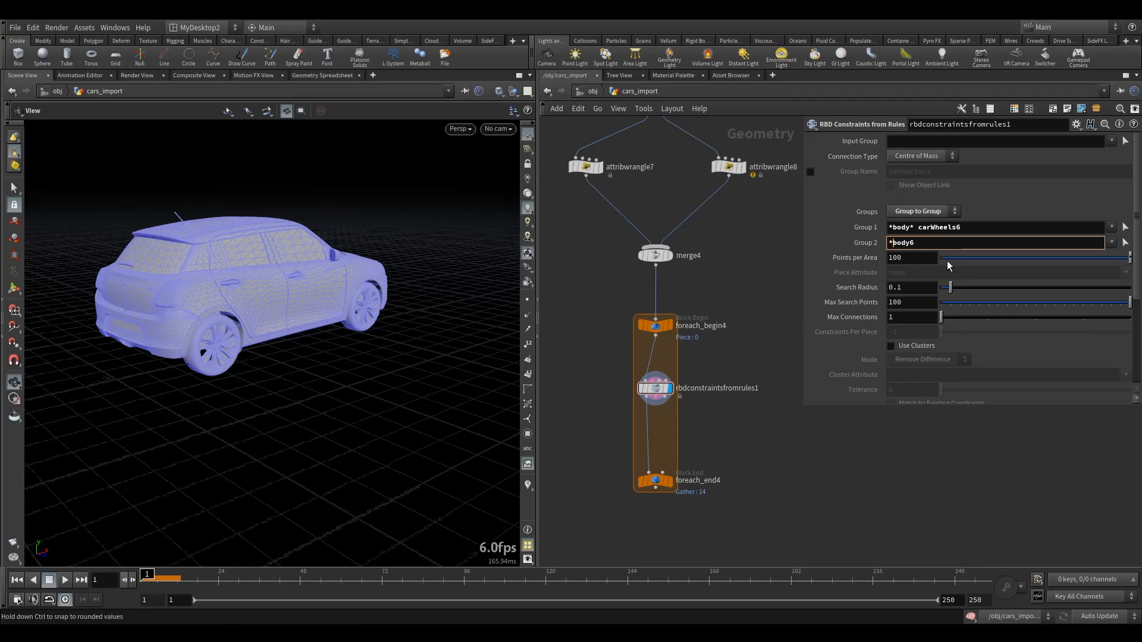
pyautogui.click(931, 230)
pyautogui.moveTo(931, 230); pyautogui.dragTo(888, 231)
pyautogui.write('*')
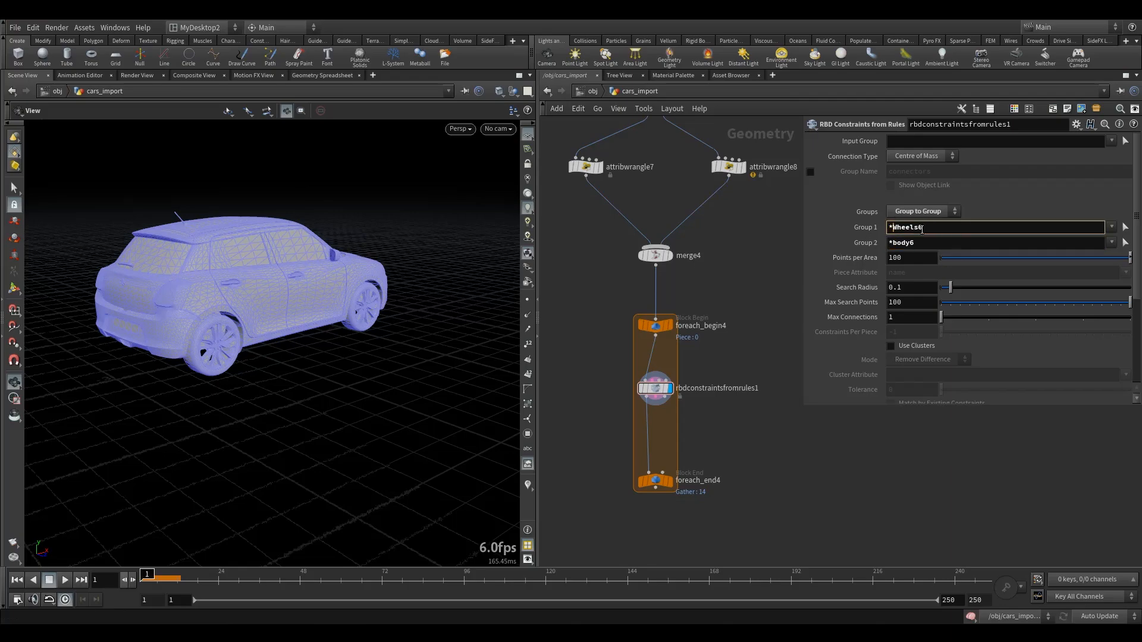
pyautogui.press('BackSpace')
pyautogui.write('*')
pyautogui.press('Return')
pyautogui.write('y*')
pyautogui.press('Return')
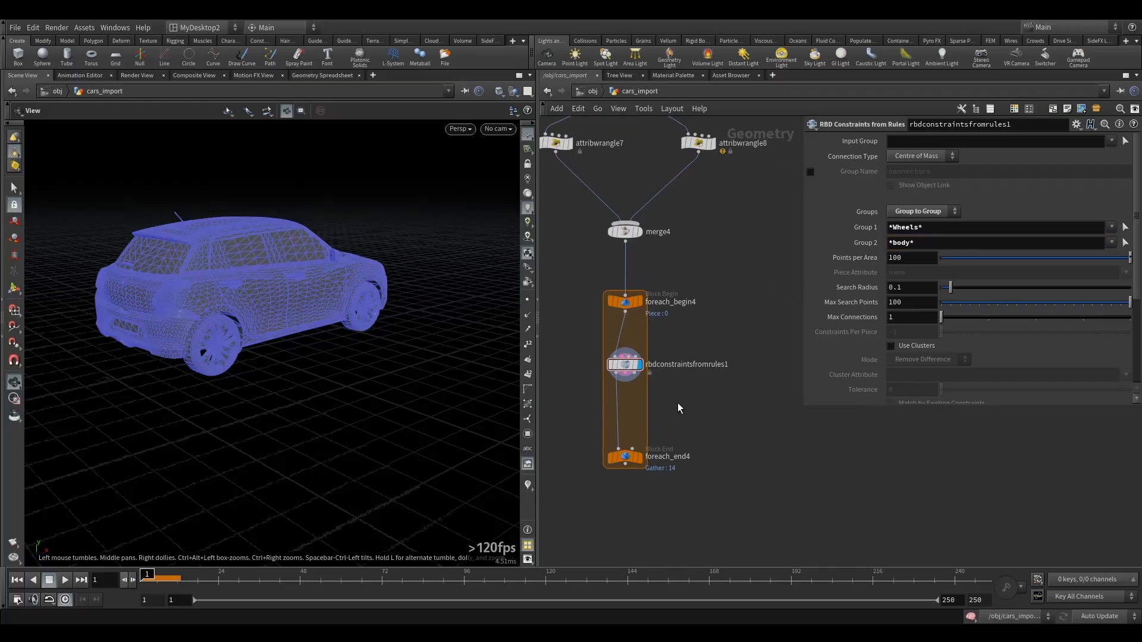
# Step: Add a Null node, connect it to the constraint output of rbdconstraintsfromrules1, and display it to inspect the generated constraints
pyautogui.press('Tab')
pyautogui.write('nu')
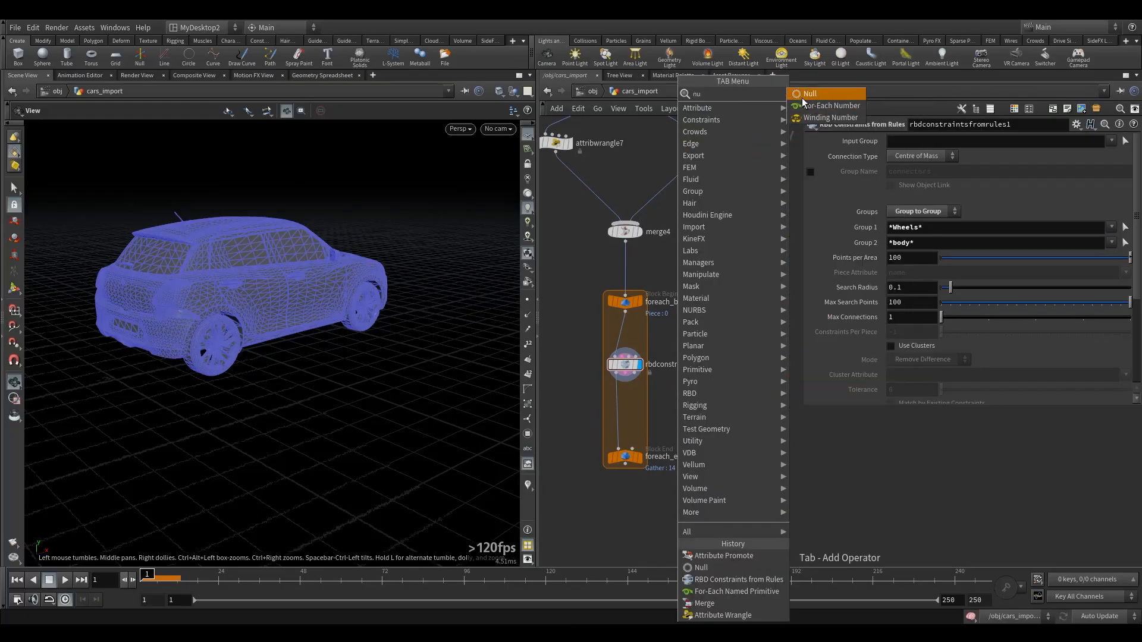
pyautogui.press('Return')
pyautogui.click(682, 407)
pyautogui.moveTo(637, 381); pyautogui.dragTo(682, 396)
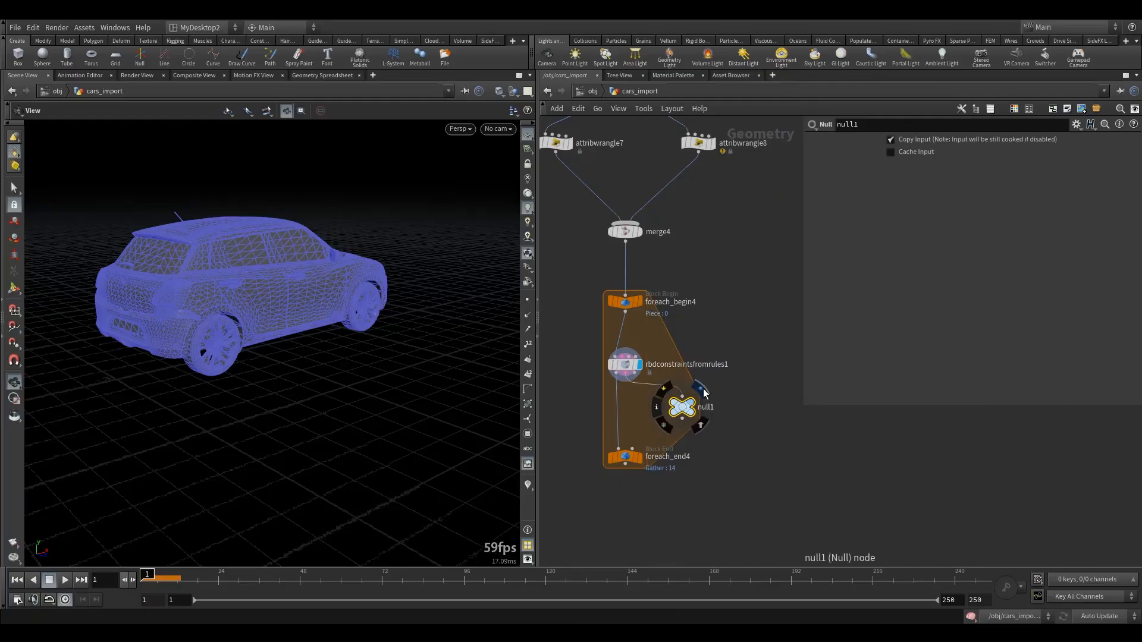
pyautogui.click(704, 391)
pyautogui.moveTo(295, 274); pyautogui.dragTo(313, 293)
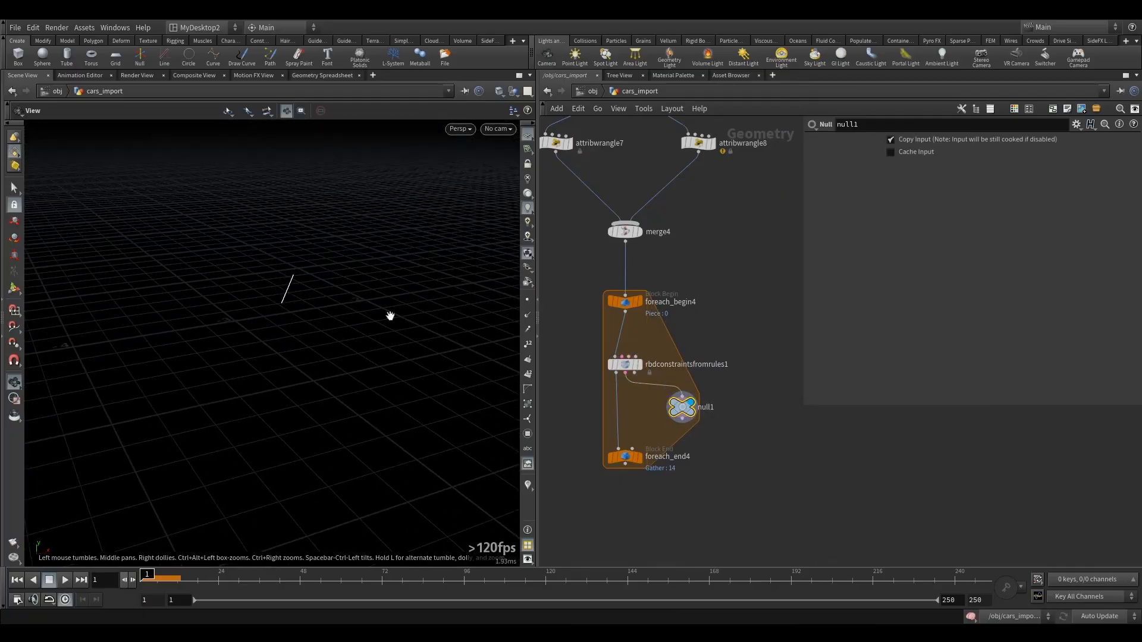
# Step: Delete the Null node and return to rbdconstraintsfromrules1
pyautogui.moveTo(542, 160); pyautogui.dragTo(574, 231, button='middle')
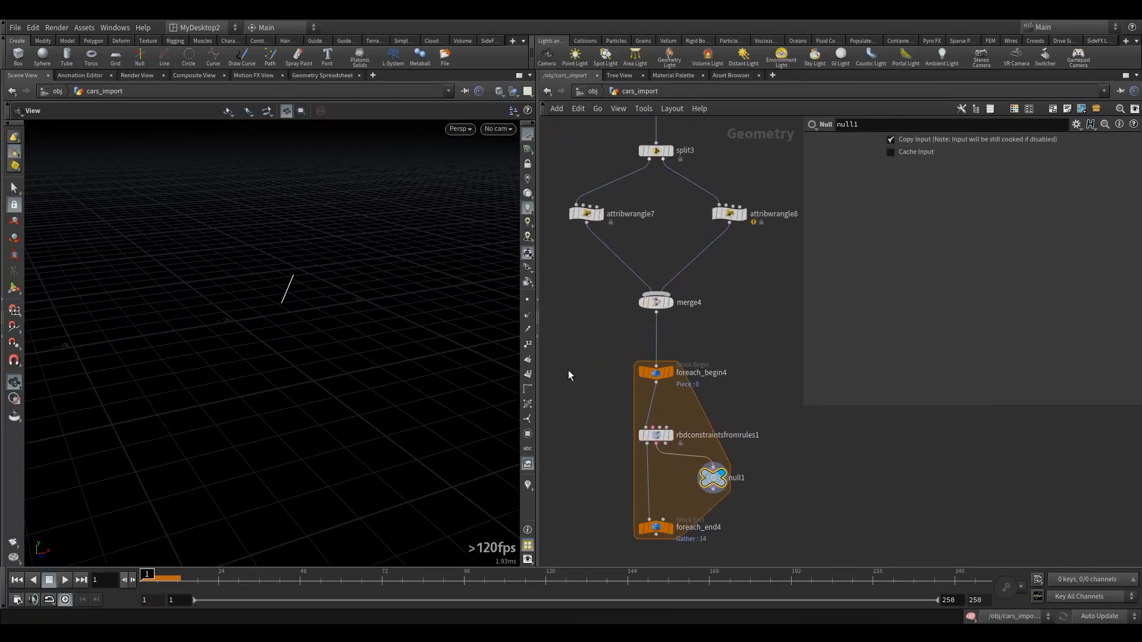
pyautogui.moveTo(565, 372); pyautogui.dragTo(594, 298, button='middle')
pyautogui.press('Delete')
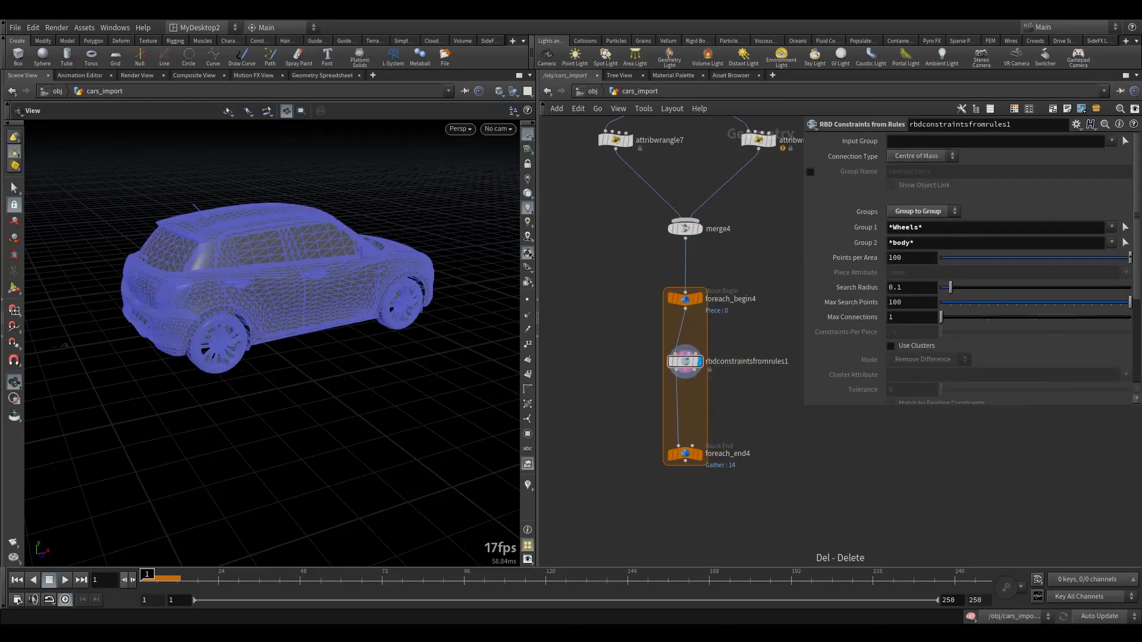
# Step: Insert an RBD Constraint Properties node between rbdconstraintsfromrules1 and foreach_end4 and display it
pyautogui.moveTo(767, 408); pyautogui.dragTo(763, 353, button='middle')
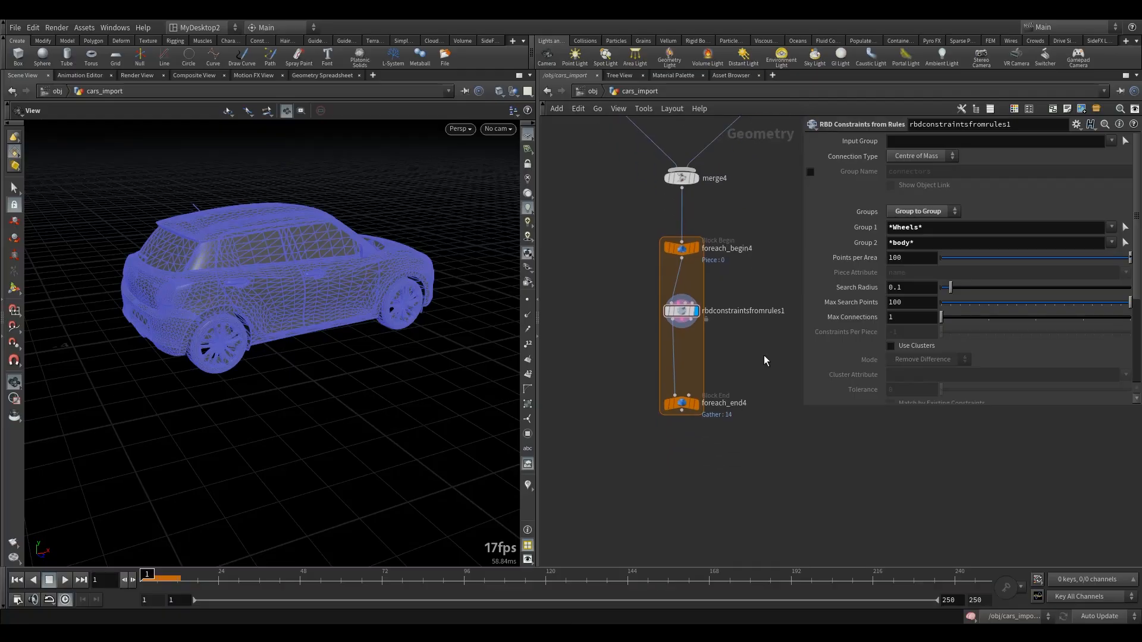
pyautogui.scroll(2, 743, 376)
pyautogui.press('Tab')
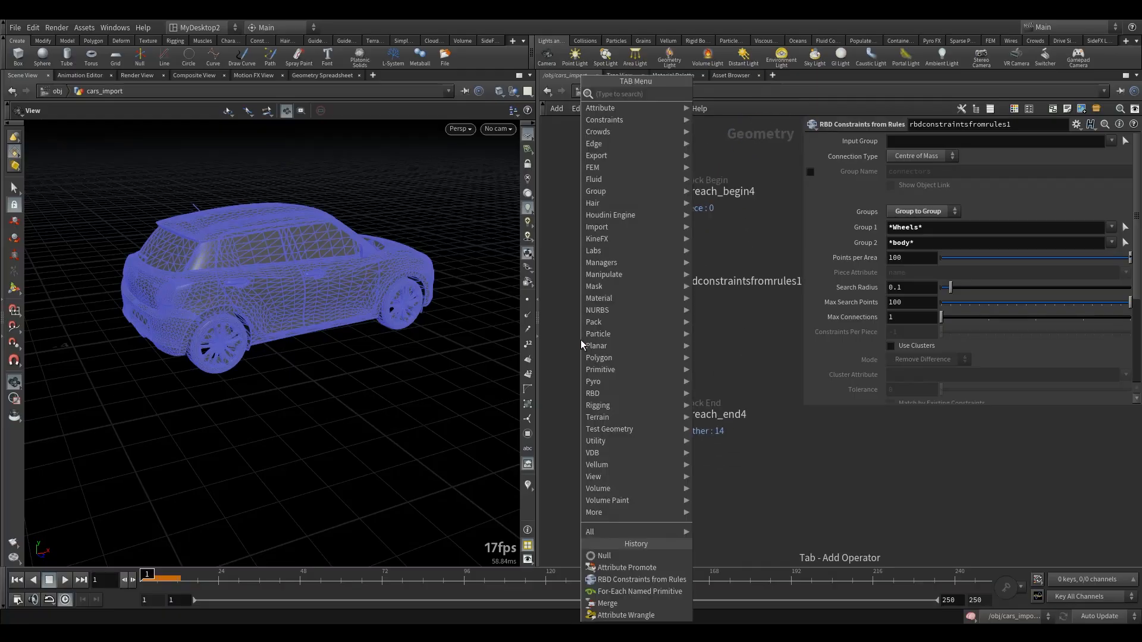
pyautogui.write('rbdc')
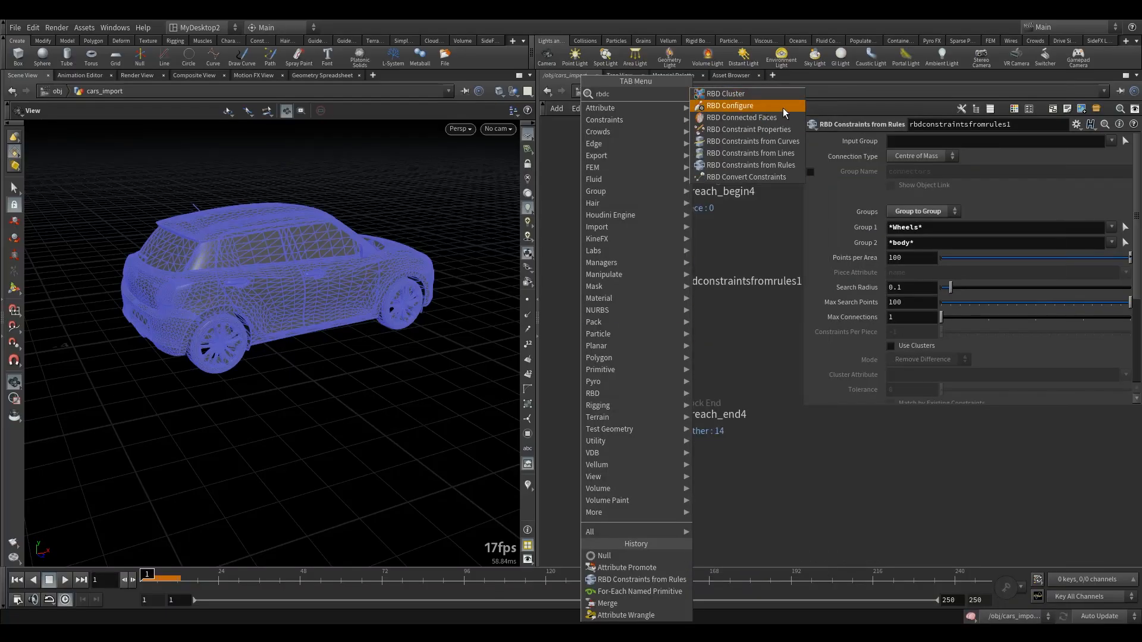
pyautogui.click(784, 128)
pyautogui.click(649, 347)
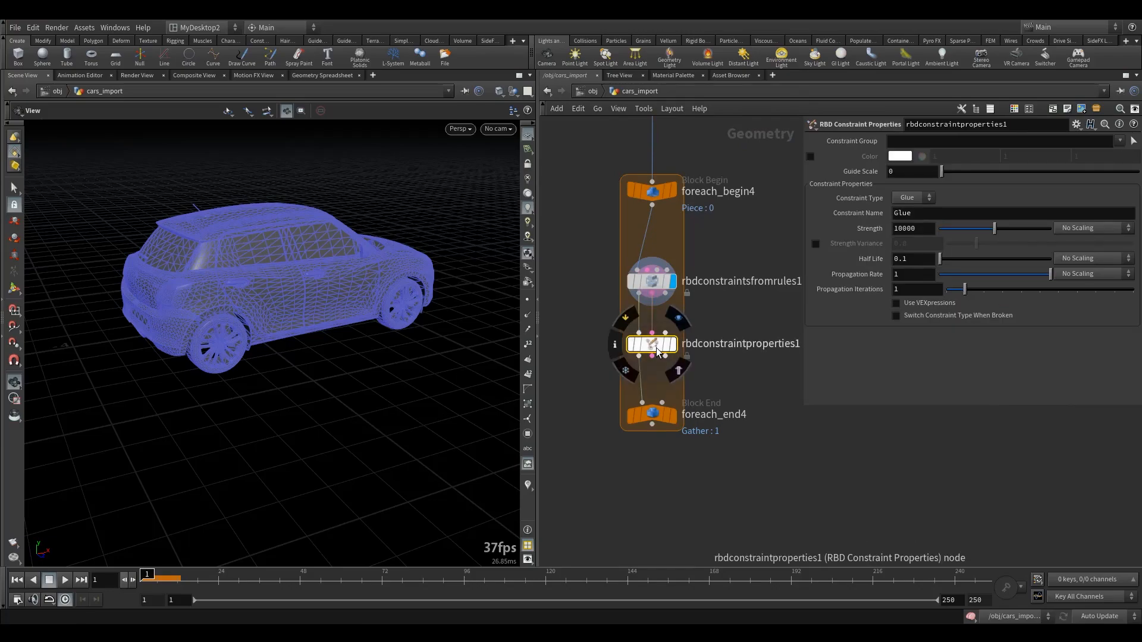
pyautogui.click(678, 371)
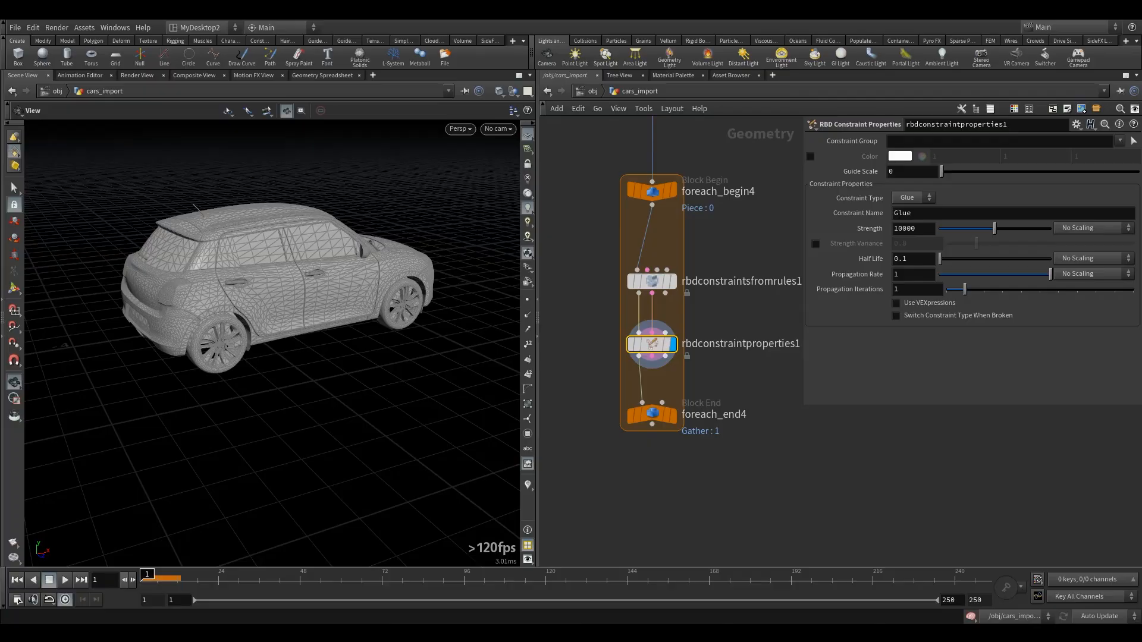
# Step: Set rbdconstraintproperties1 to the Soft constraint type with a stiffness of 6 and a damping ratio of 0.8
pyautogui.click(914, 197)
pyautogui.click(907, 215)
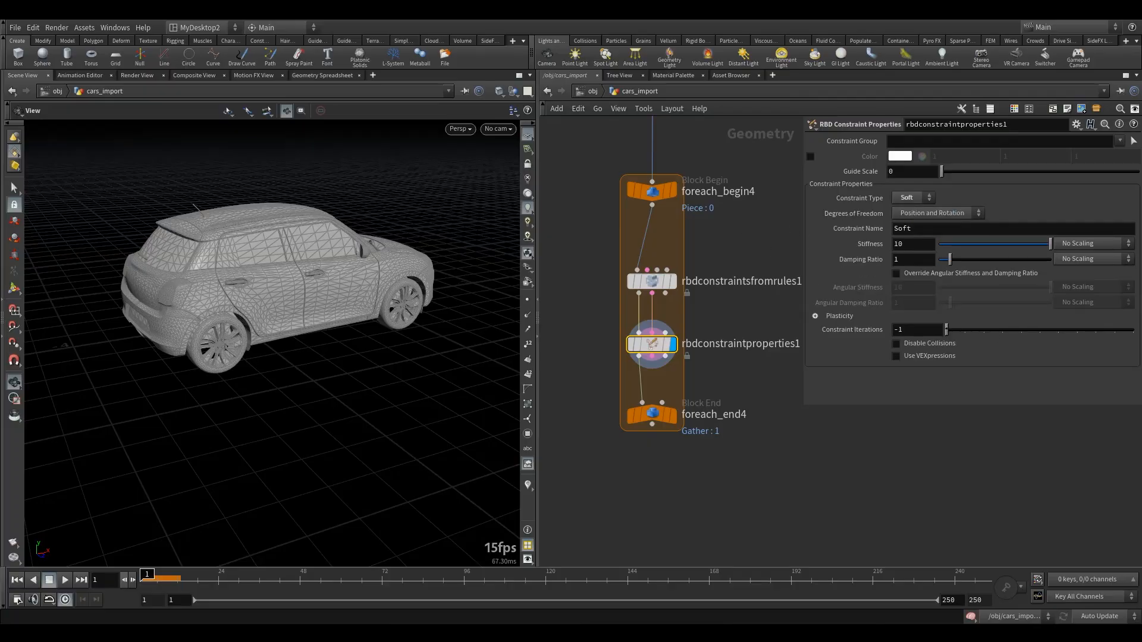
pyautogui.moveTo(918, 246); pyautogui.dragTo(817, 249)
pyautogui.write('6')
pyautogui.click(729, 237)
pyautogui.moveTo(753, 249); pyautogui.dragTo(729, 277, button='middle')
pyautogui.moveTo(914, 258); pyautogui.dragTo(737, 264)
pyautogui.write('0.8')
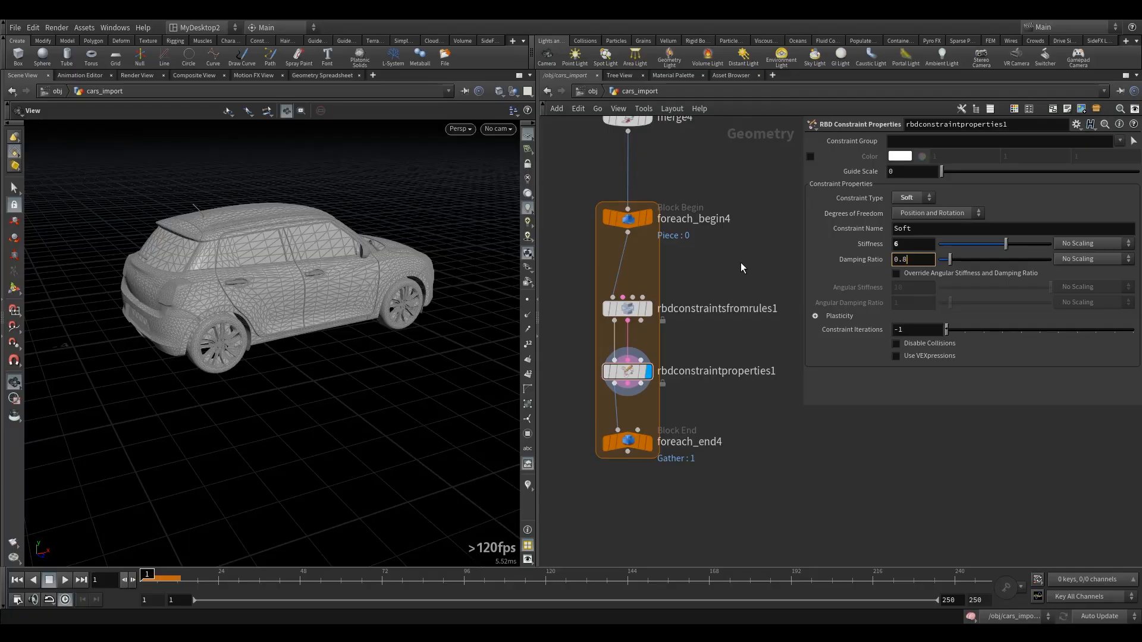
pyautogui.press('Return')
pyautogui.moveTo(363, 286); pyautogui.dragTo(288, 301)
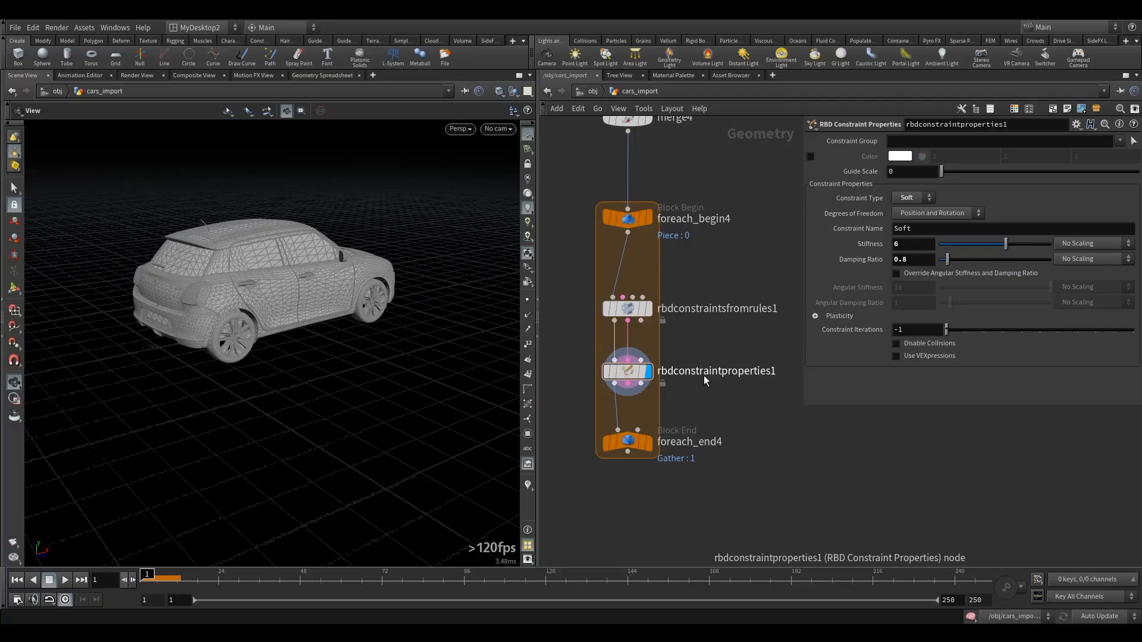
# Step: Space out rbdconstraintsfromrules1, rbdconstraintproperties1 and foreach_end4 vertically inside the for-each block
pyautogui.moveTo(627, 308); pyautogui.dragTo(627, 287)
pyautogui.click(626, 373)
pyautogui.moveTo(625, 372); pyautogui.dragTo(627, 345)
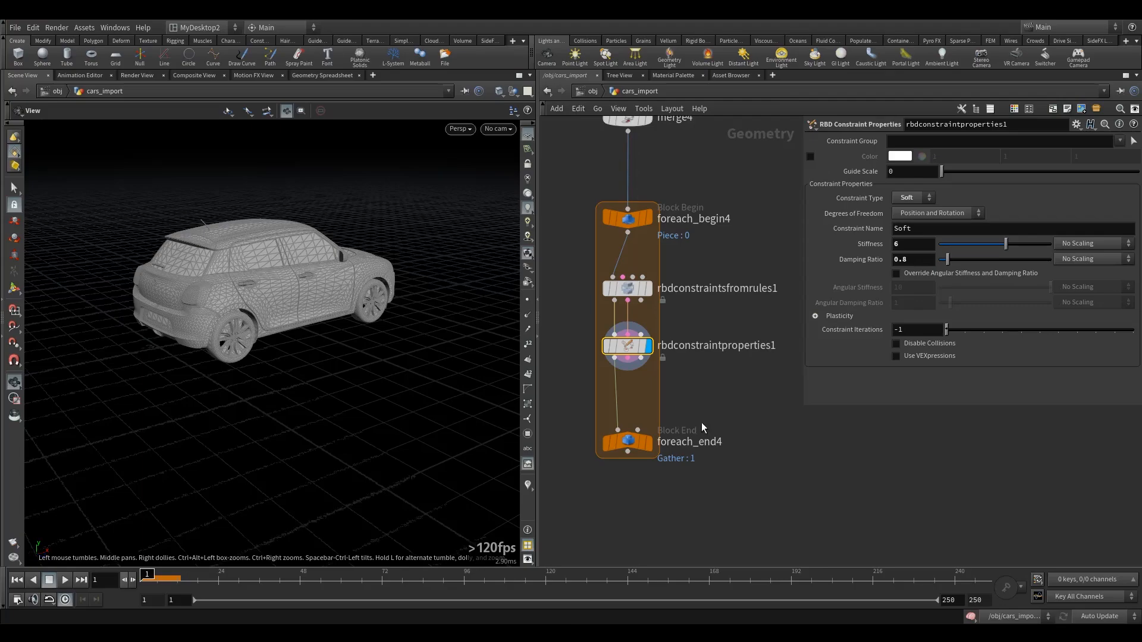
pyautogui.scroll(-2, 755, 364)
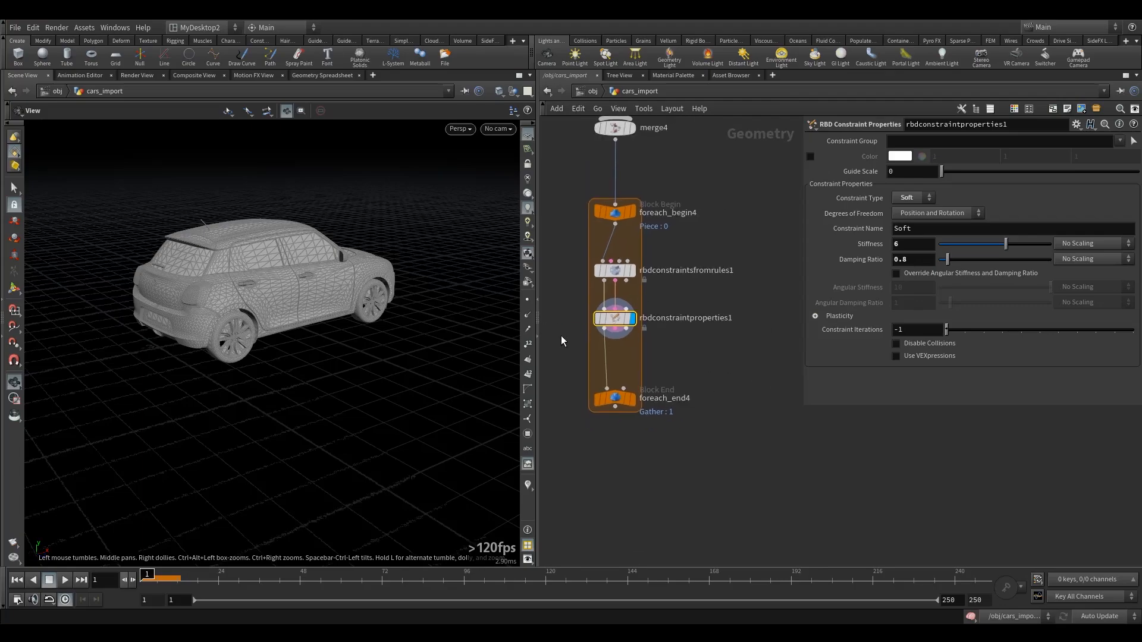
pyautogui.moveTo(616, 397); pyautogui.dragTo(616, 444)
pyautogui.scroll(-2, 705, 377)
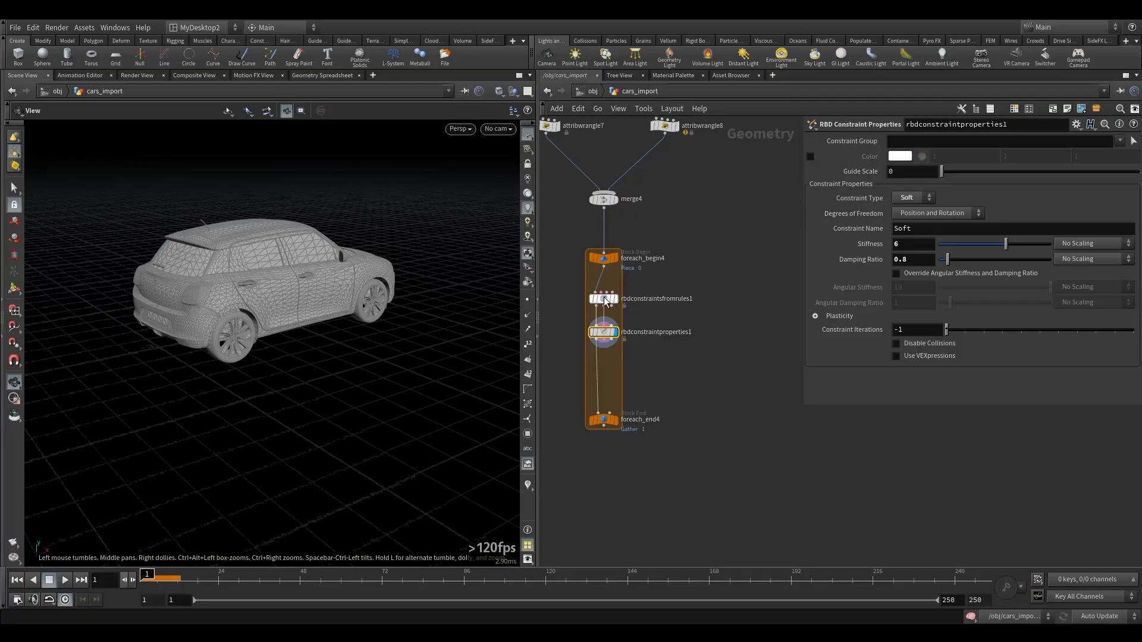
pyautogui.moveTo(604, 333); pyautogui.dragTo(604, 348)
pyautogui.moveTo(252, 300); pyautogui.dragTo(286, 309)
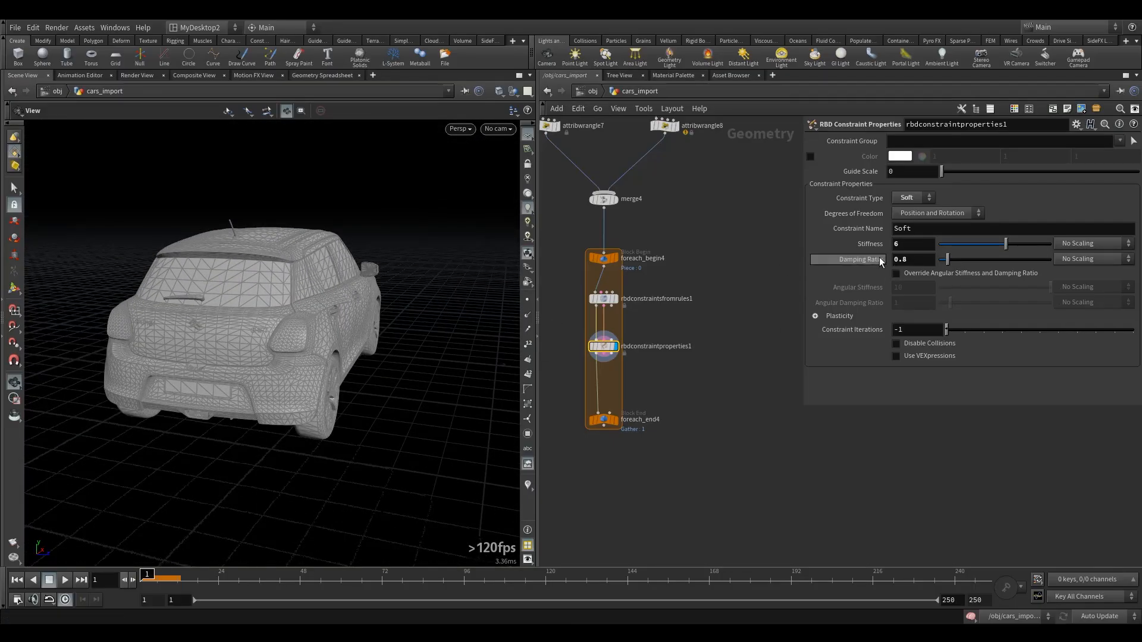
# Step: Set the degrees of freedom of rbdconstraintproperties1 to Rotation Only
pyautogui.moveTo(875, 268)
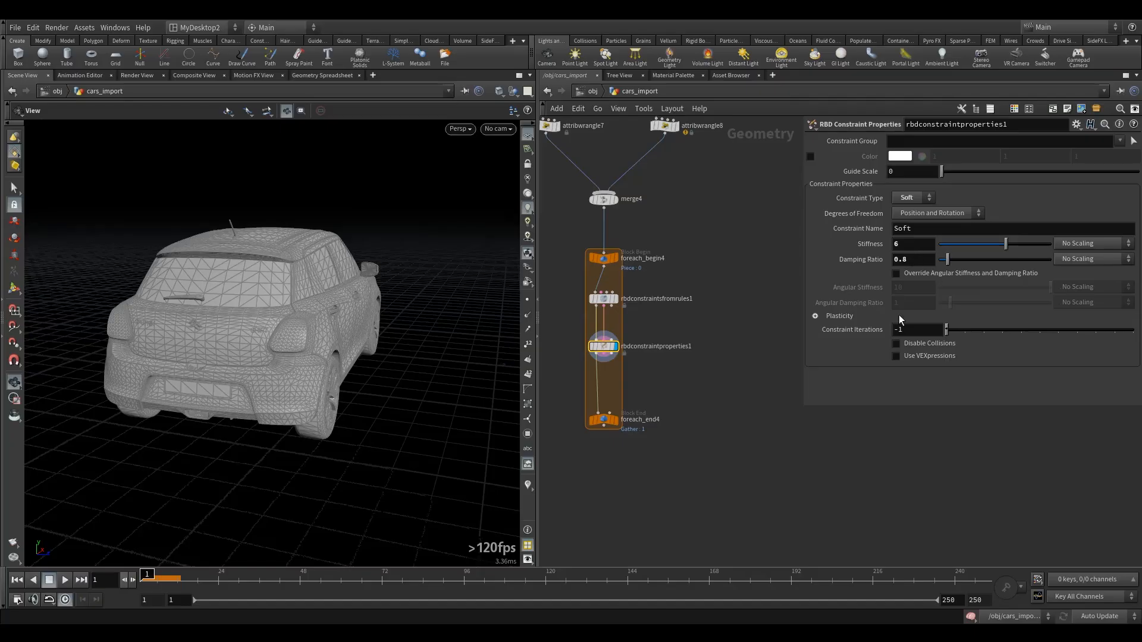
pyautogui.moveTo(722, 326); pyautogui.dragTo(708, 309, button='middle')
pyautogui.moveTo(702, 306); pyautogui.dragTo(557, 360)
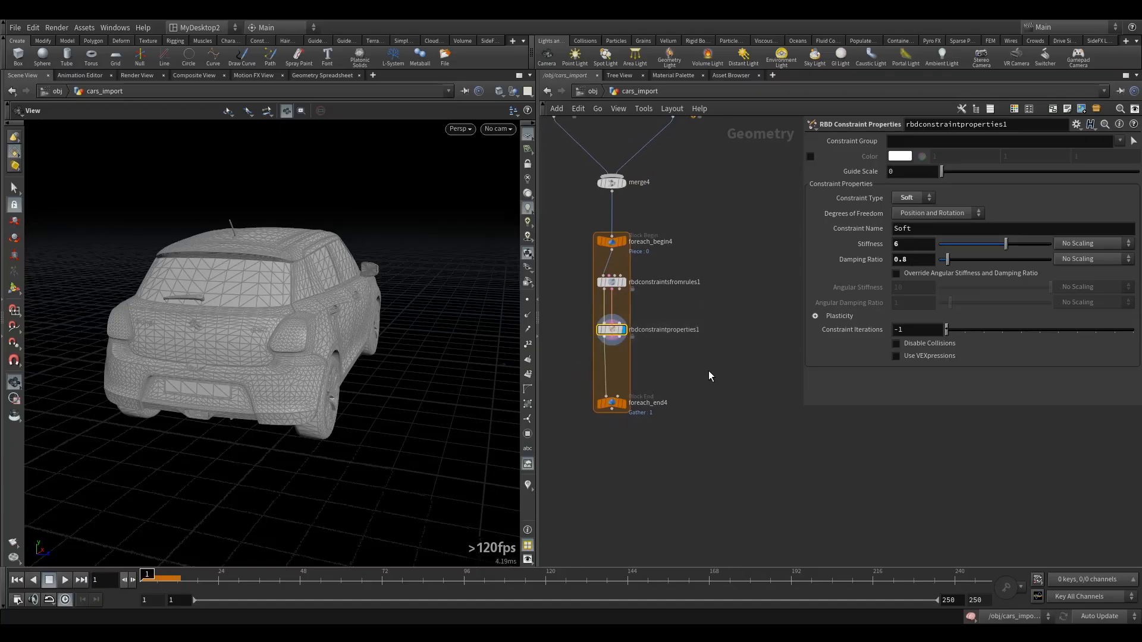
pyautogui.moveTo(730, 377); pyautogui.dragTo(705, 366, button='middle')
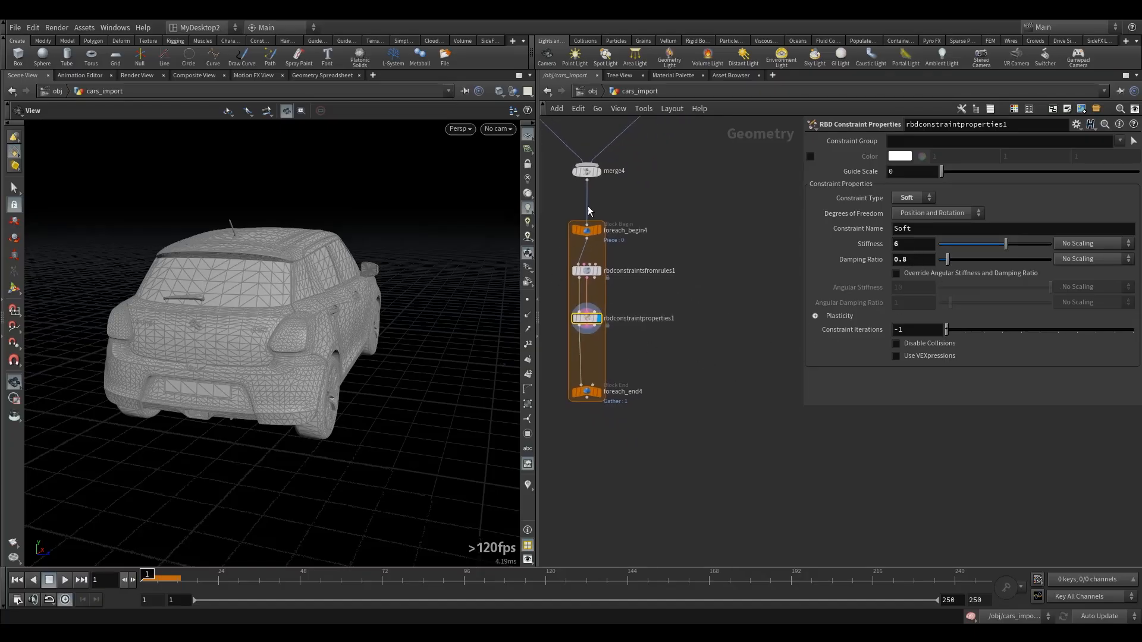
pyautogui.click(929, 218)
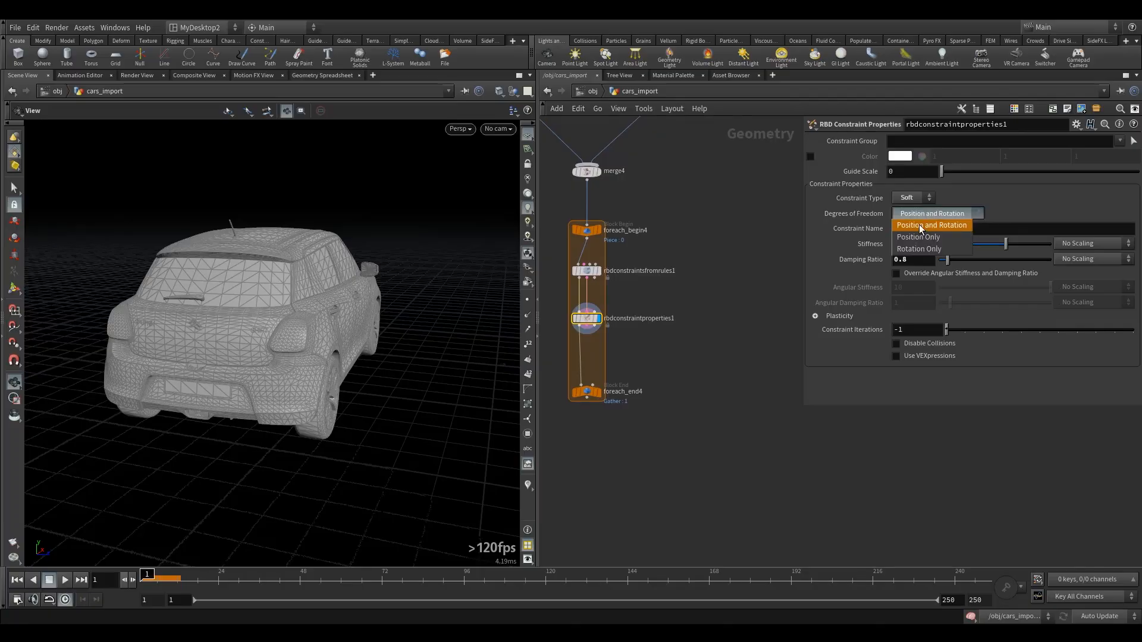
pyautogui.click(919, 249)
pyautogui.moveTo(275, 308)
pyautogui.mouseDown()
pyautogui.moveTo(294, 312)
pyautogui.moveTo(273, 292)
pyautogui.mouseUp()
pyautogui.moveTo(255, 433); pyautogui.dragTo(309, 428)
pyautogui.moveTo(666, 358); pyautogui.dragTo(660, 356, button='middle')
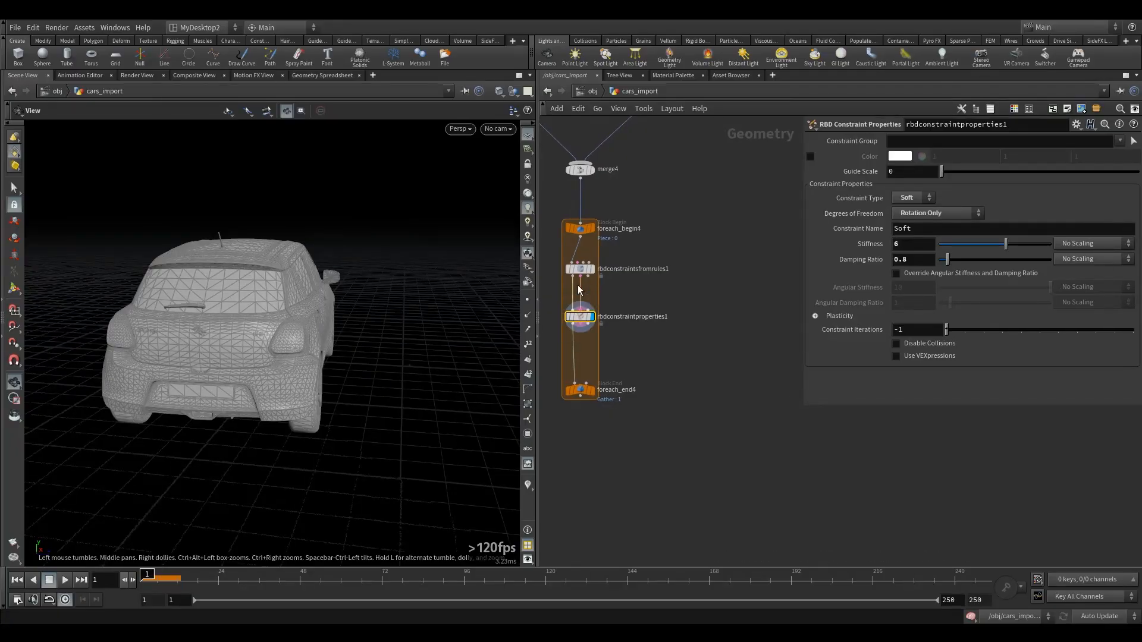
# Step: Branch an Attribute Wrangle off the constraint output of rbdconstraintsfromrules1, beside rbdconstraintproperties1
pyautogui.moveTo(583, 281); pyautogui.dragTo(708, 323)
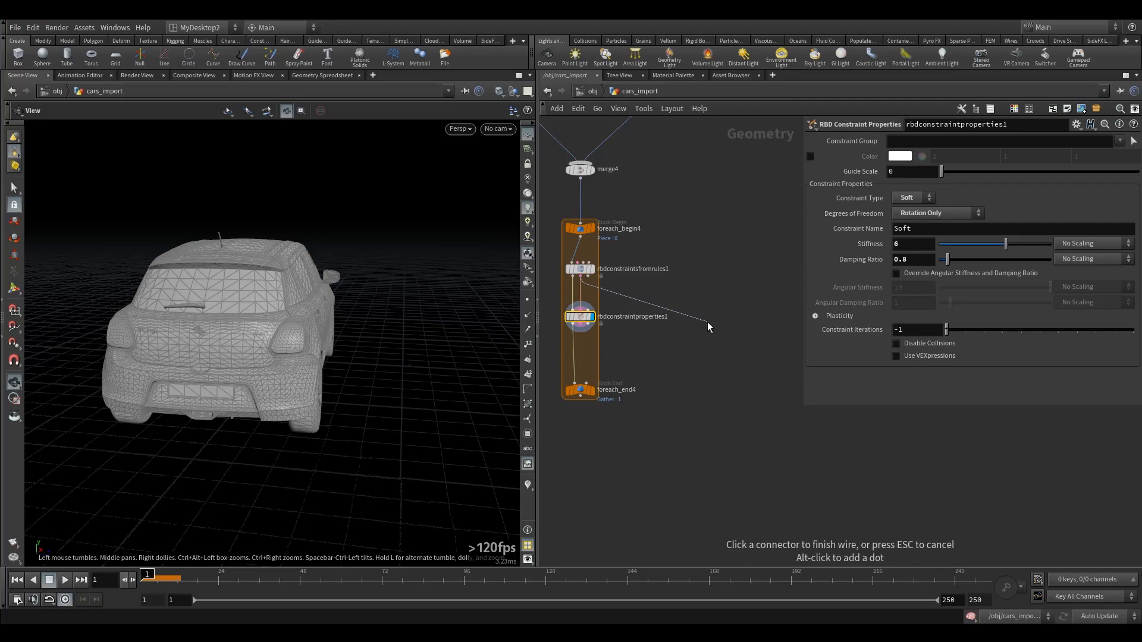
pyautogui.press('Tab')
pyautogui.write('aw')
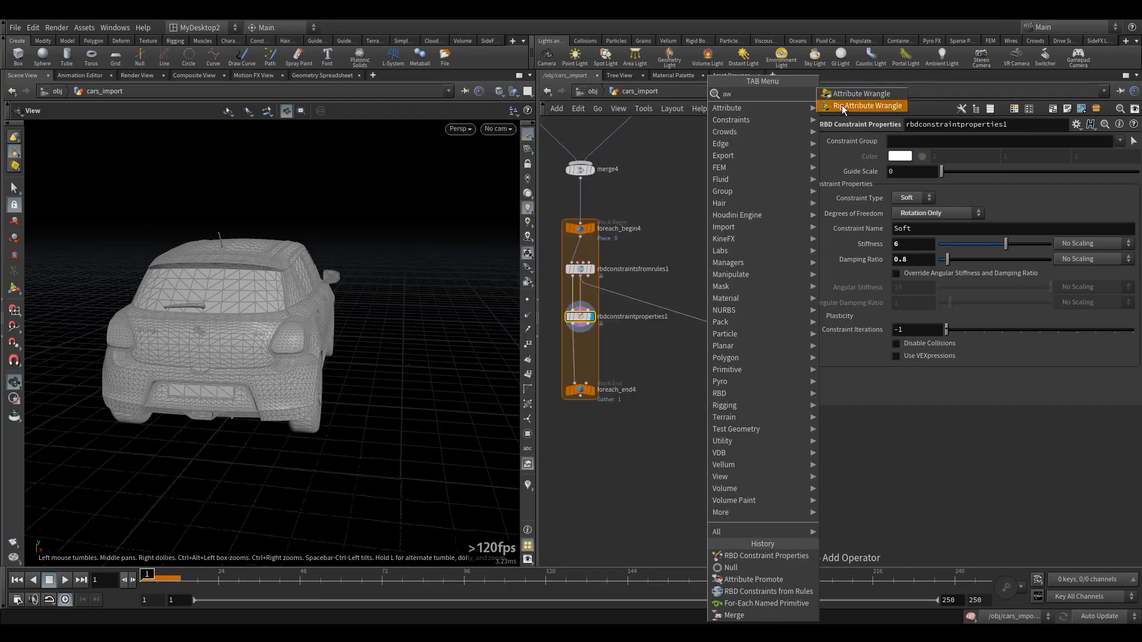
pyautogui.click(856, 94)
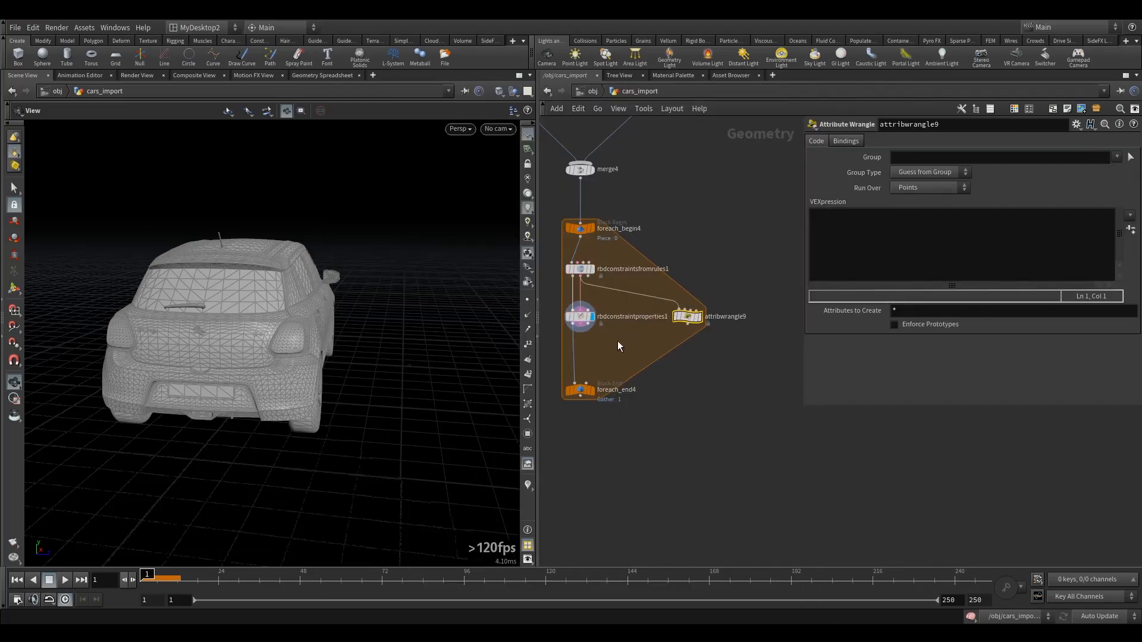
pyautogui.moveTo(618, 347); pyautogui.dragTo(675, 366, button='middle')
# Step: Display attribwrangle9 to examine the constraint geometry, and return the display to rbdconstraintproperties1
pyautogui.click(637, 337)
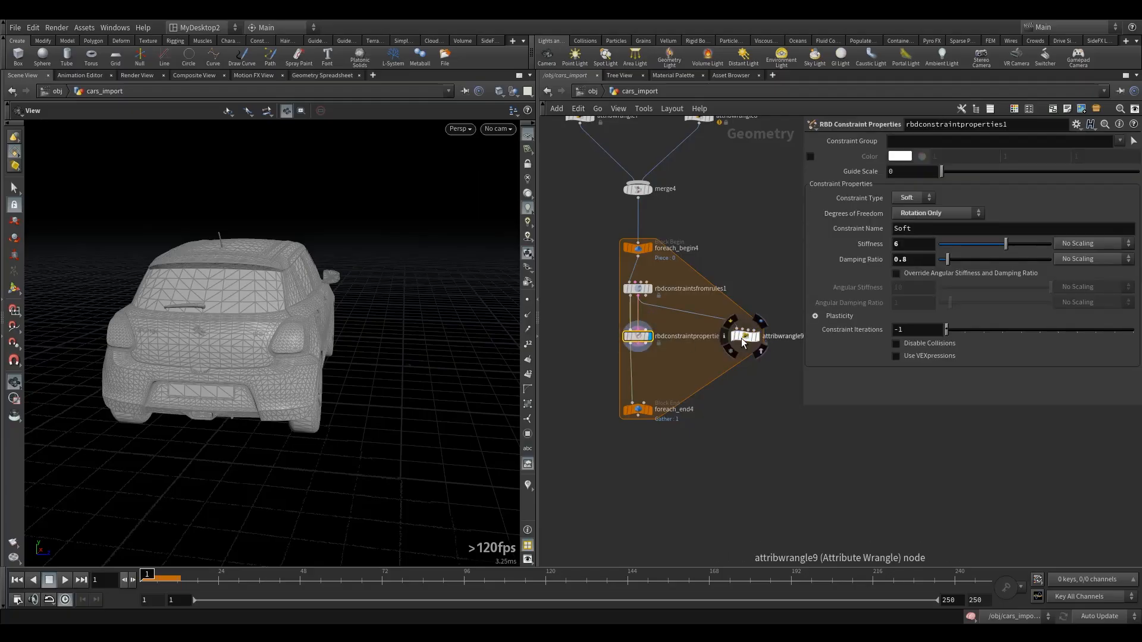
pyautogui.click(761, 322)
pyautogui.click(745, 336)
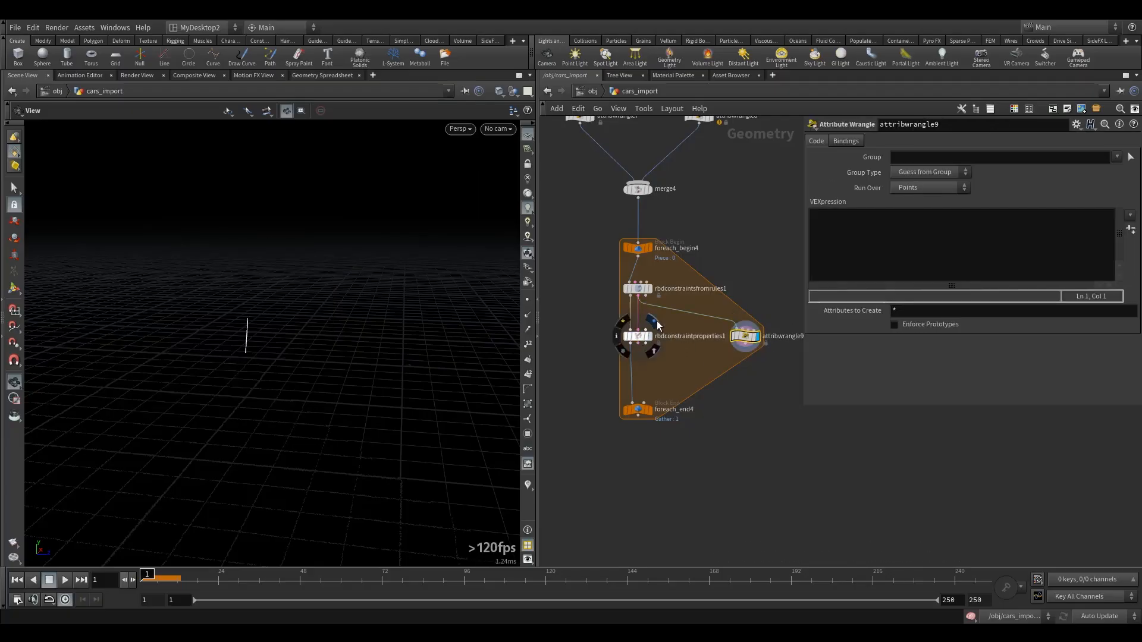
pyautogui.click(653, 325)
pyautogui.click(637, 337)
pyautogui.moveTo(230, 331); pyautogui.dragTo(211, 347)
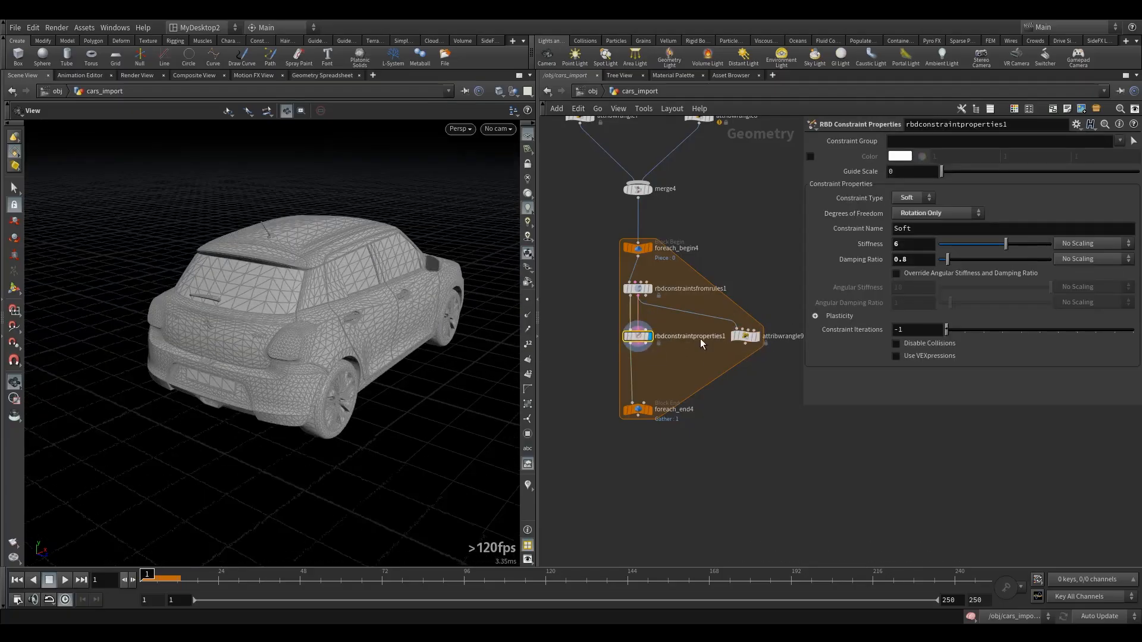
pyautogui.click(745, 337)
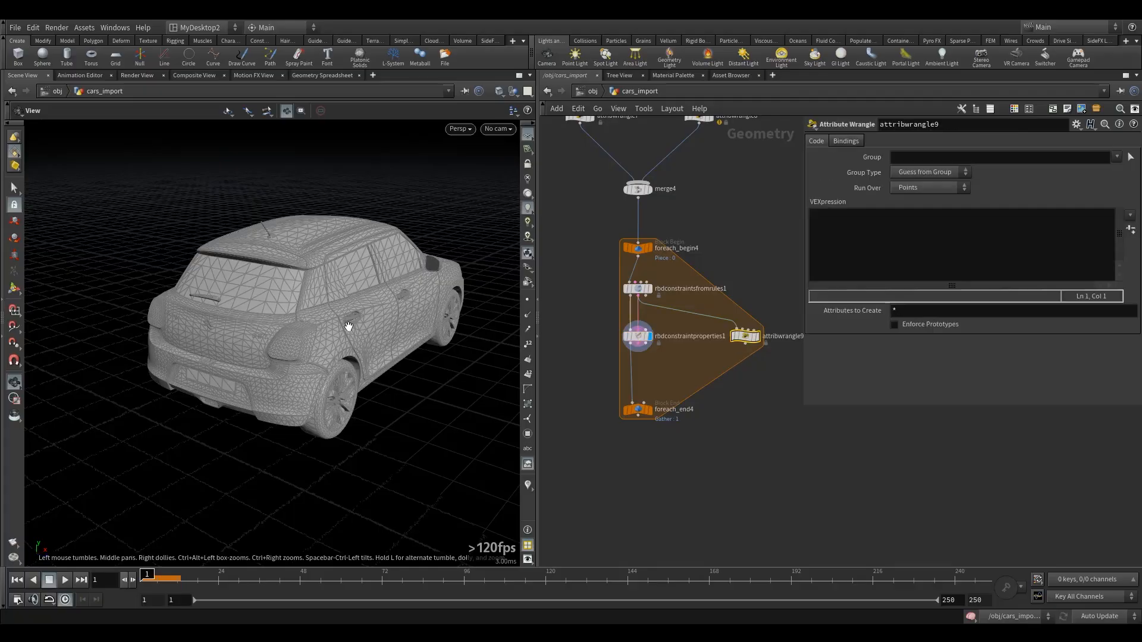
pyautogui.moveTo(356, 324); pyautogui.dragTo(328, 280)
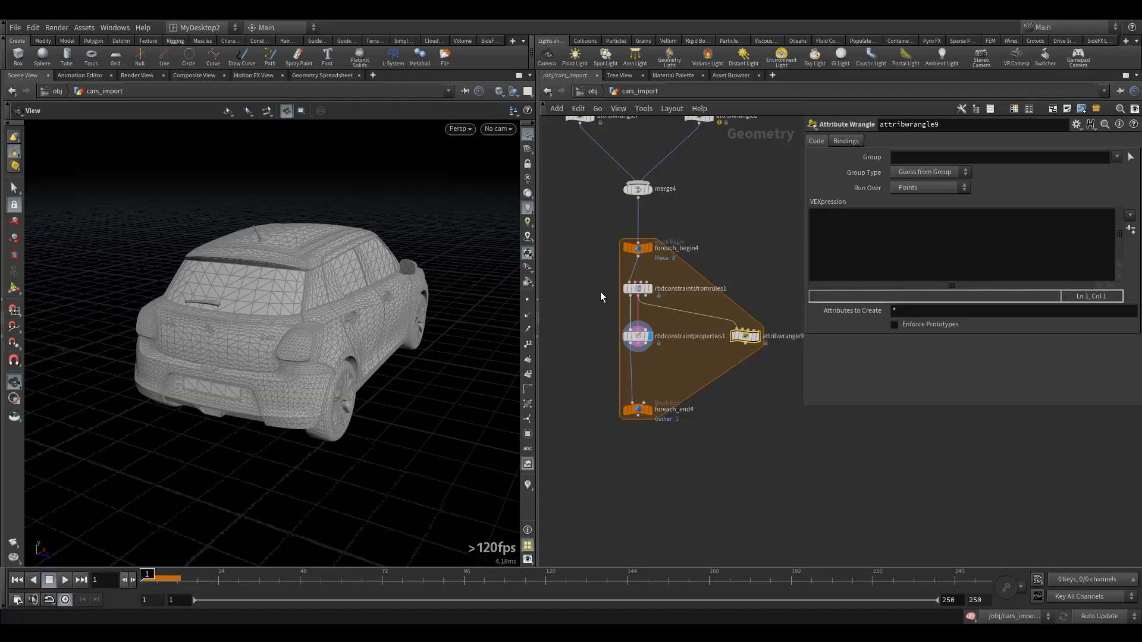
# Step: Enable the connectors group name on rbdconstraintsfromrules1 and choose connectors as the constraint group of rbdconstraintproperties1
pyautogui.click(638, 289)
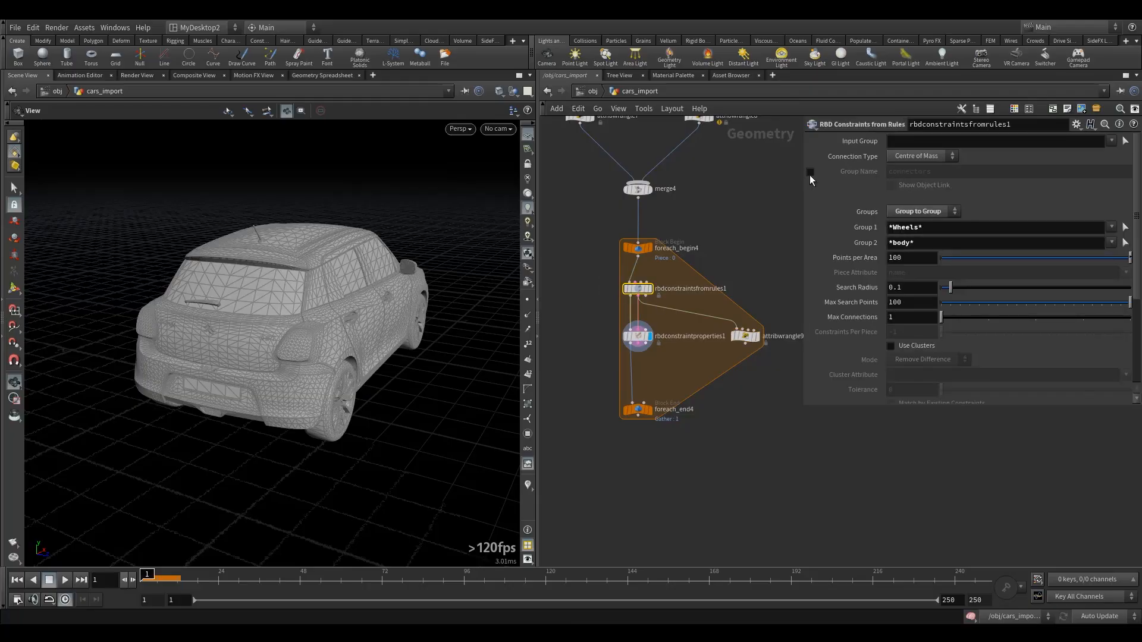
pyautogui.click(810, 171)
pyautogui.click(637, 336)
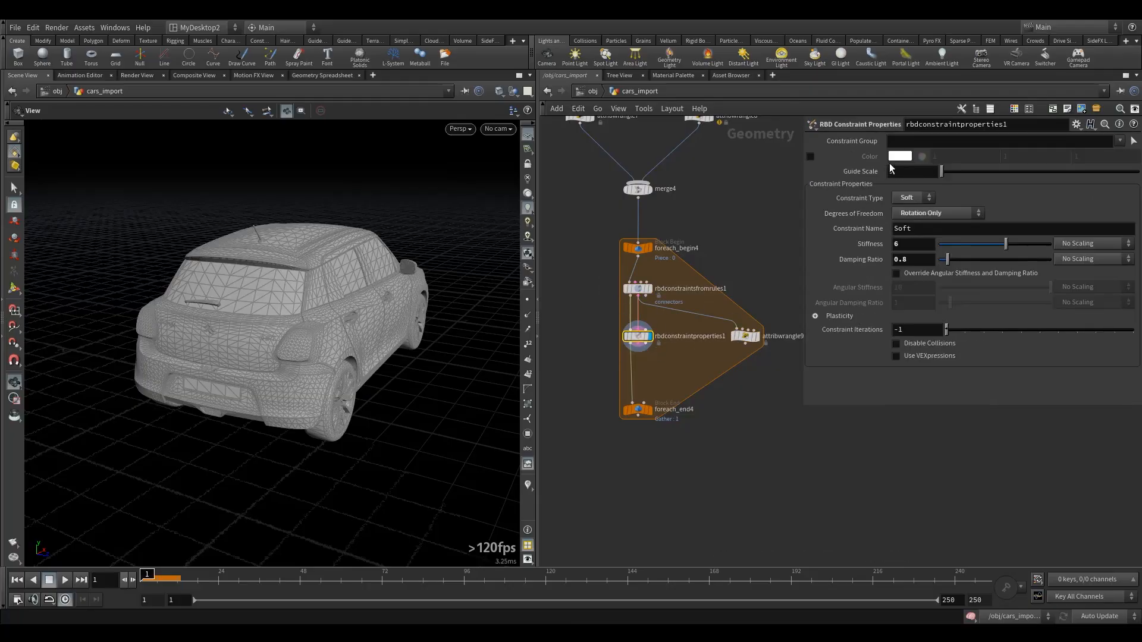
pyautogui.click(1120, 141)
pyautogui.click(1100, 154)
# Step: Make attribwrangle9 run over Primitives and restrict it to the connectors group
pyautogui.moveTo(705, 353); pyautogui.dragTo(685, 391, button='middle')
pyautogui.moveTo(685, 406); pyautogui.dragTo(749, 364)
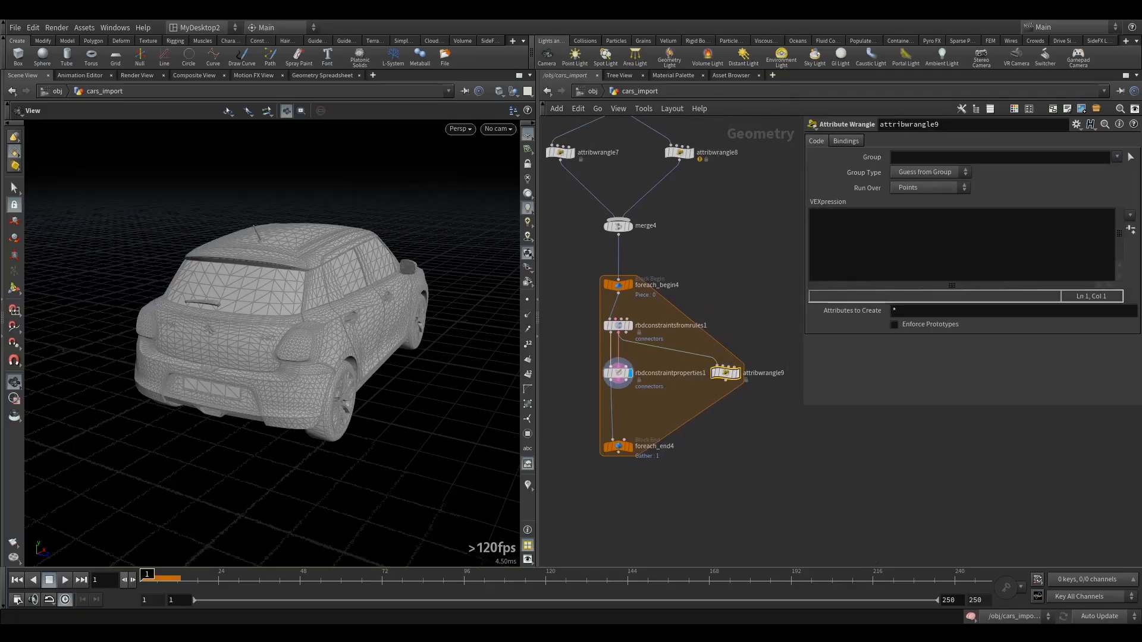
pyautogui.click(930, 188)
pyautogui.click(919, 212)
pyautogui.click(1130, 156)
pyautogui.click(1097, 168)
# Step: Write the VEX line s@constraint_name='ConeTwist'; in attribwrangle9
pyautogui.click(904, 239)
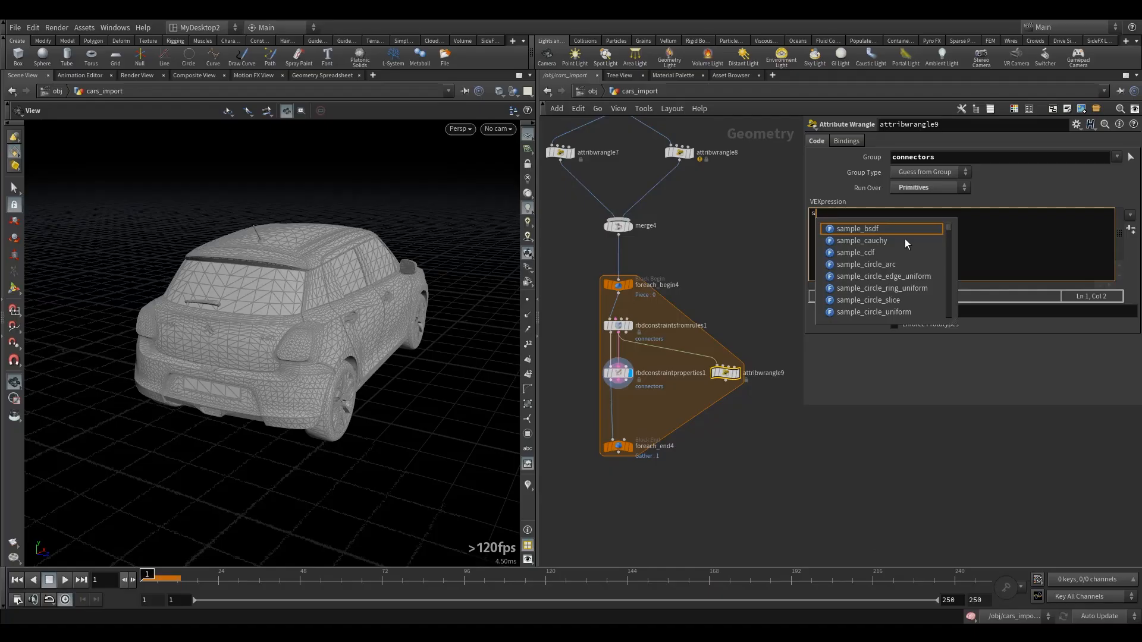
pyautogui.write('@')
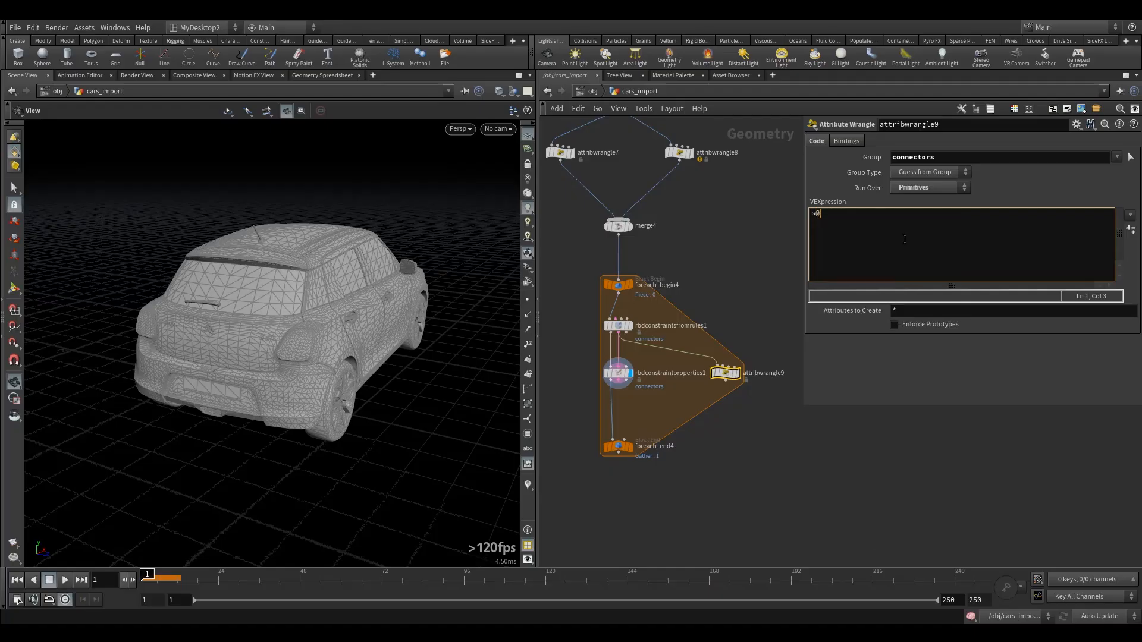
pyautogui.write('con')
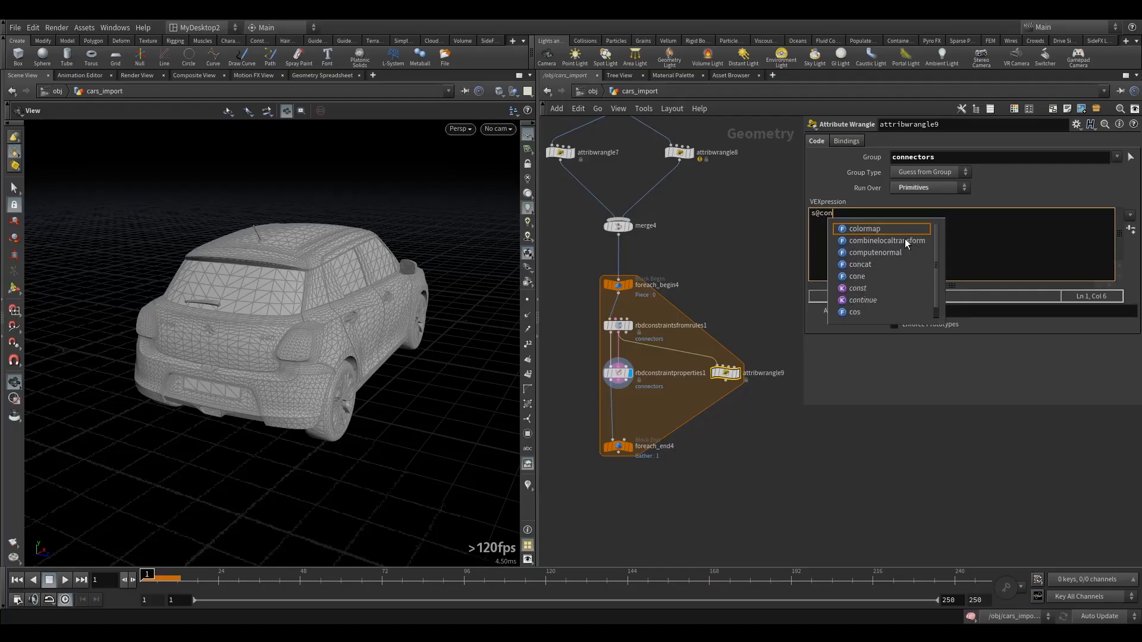
pyautogui.write('straint_na')
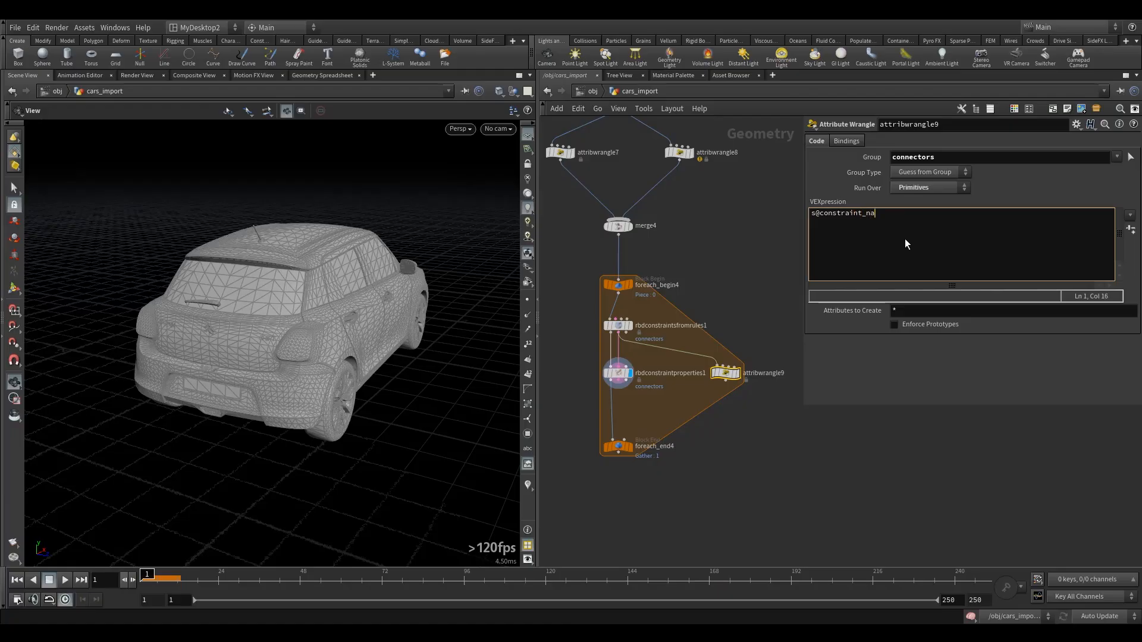
pyautogui.write("me='ConeTwist';")
pyautogui.moveTo(396, 347); pyautogui.dragTo(324, 339)
pyautogui.moveTo(938, 213); pyautogui.dragTo(903, 215)
pyautogui.click(941, 224)
pyautogui.moveTo(366, 305); pyautogui.dragTo(334, 298)
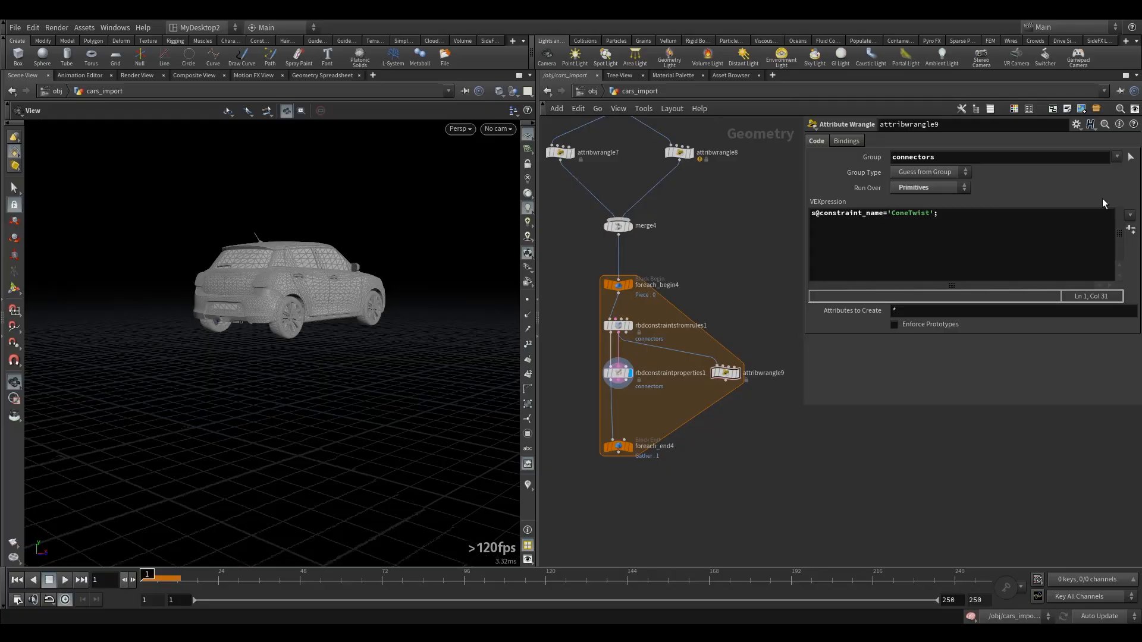
# Step: Move rbdconstraintproperties1 and attribwrangle9 slightly to the left in the for-each block
pyautogui.click(960, 218)
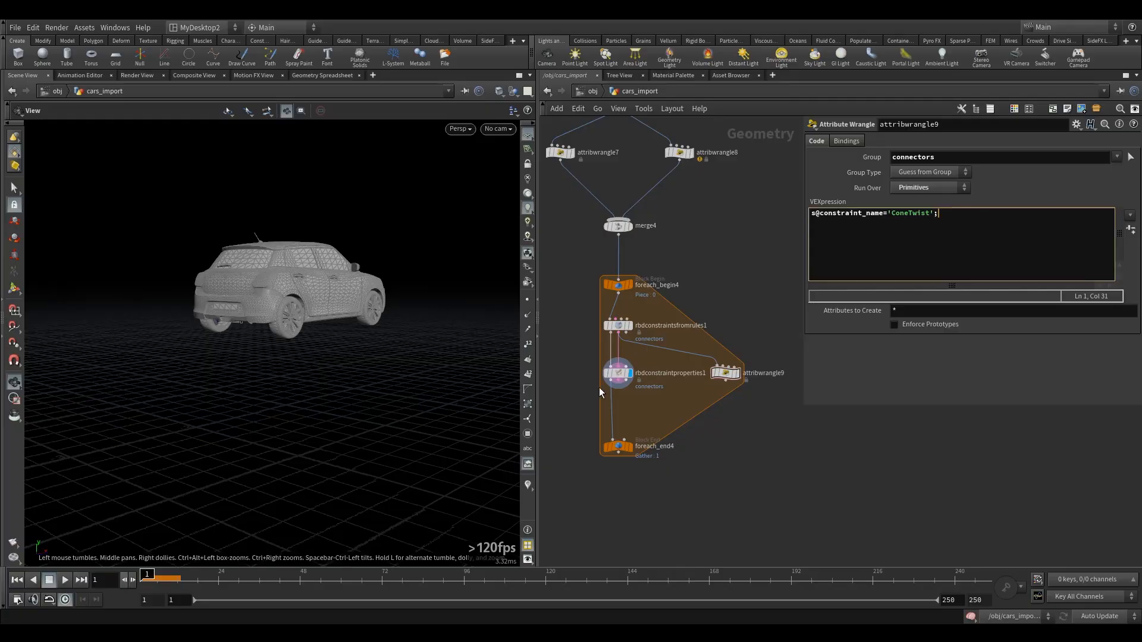
pyautogui.moveTo(293, 308); pyautogui.dragTo(323, 323)
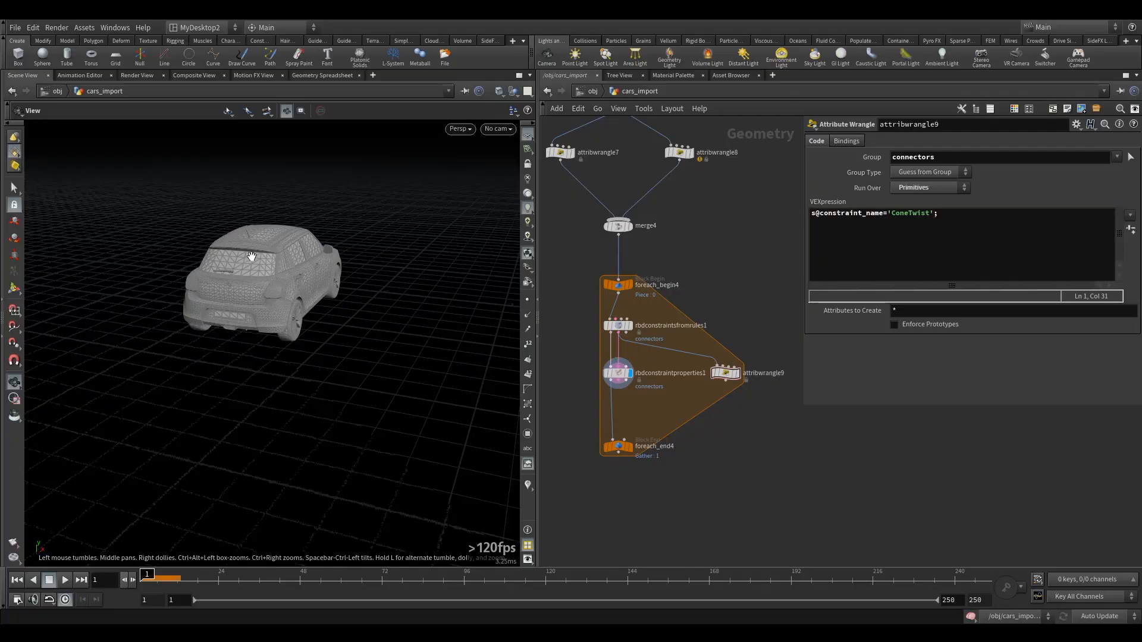
pyautogui.moveTo(279, 290); pyautogui.dragTo(260, 271)
pyautogui.moveTo(250, 372); pyautogui.dragTo(288, 400)
pyautogui.moveTo(699, 360); pyautogui.dragTo(751, 395)
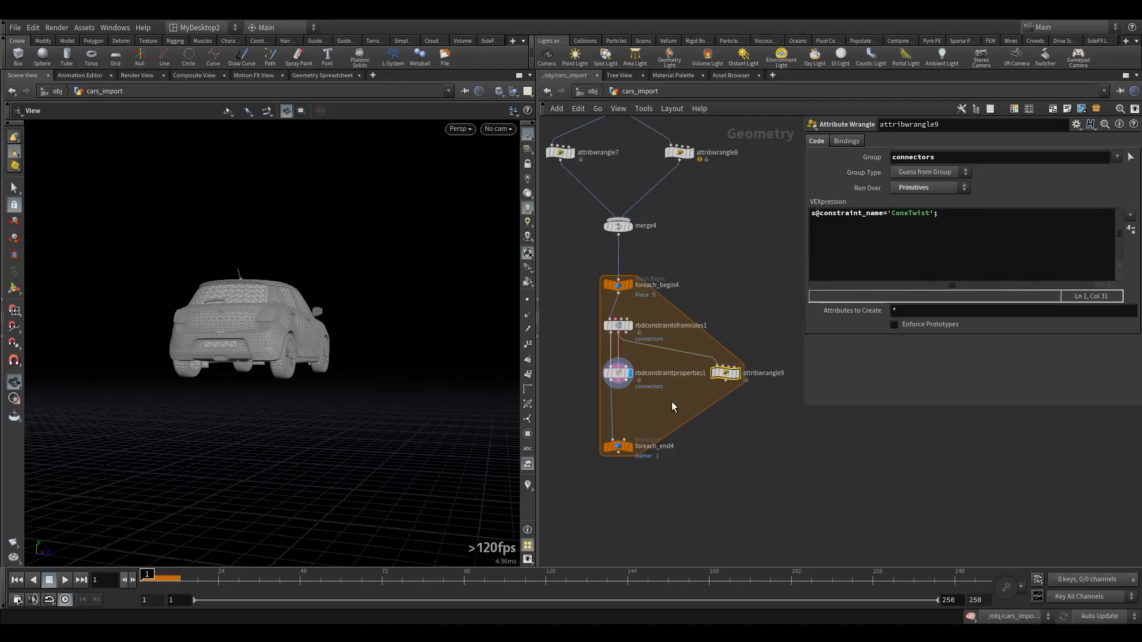
pyautogui.moveTo(620, 380); pyautogui.dragTo(605, 379)
pyautogui.moveTo(726, 373); pyautogui.dragTo(715, 373)
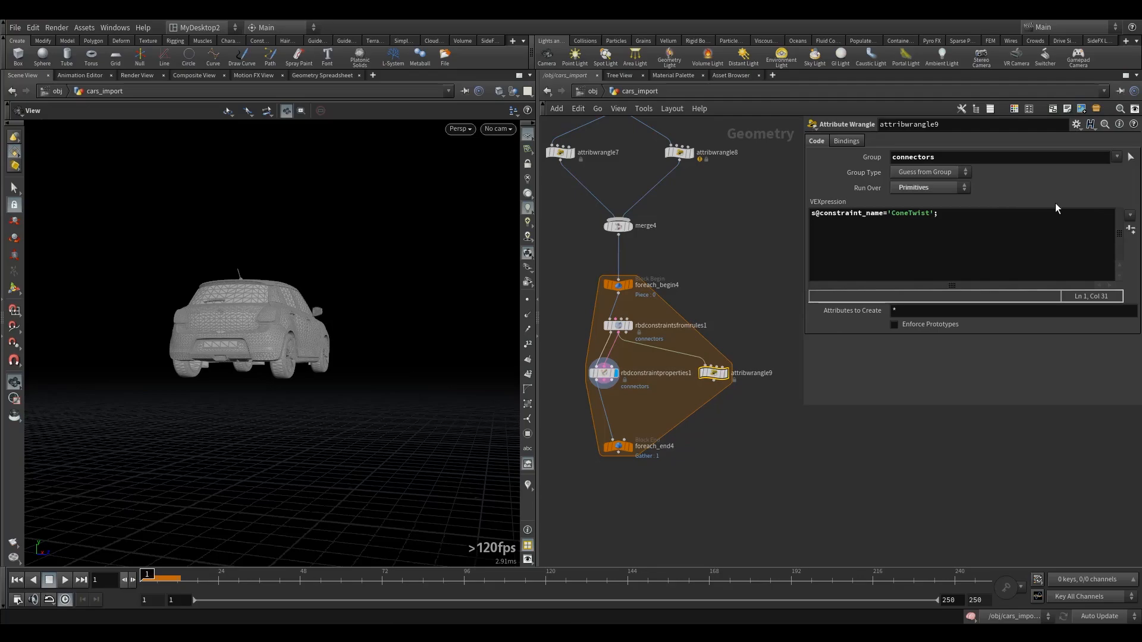
# Step: Add a second VEX line, s@constraint_type = 'all';, to attribwrangle9
pyautogui.click(1056, 212)
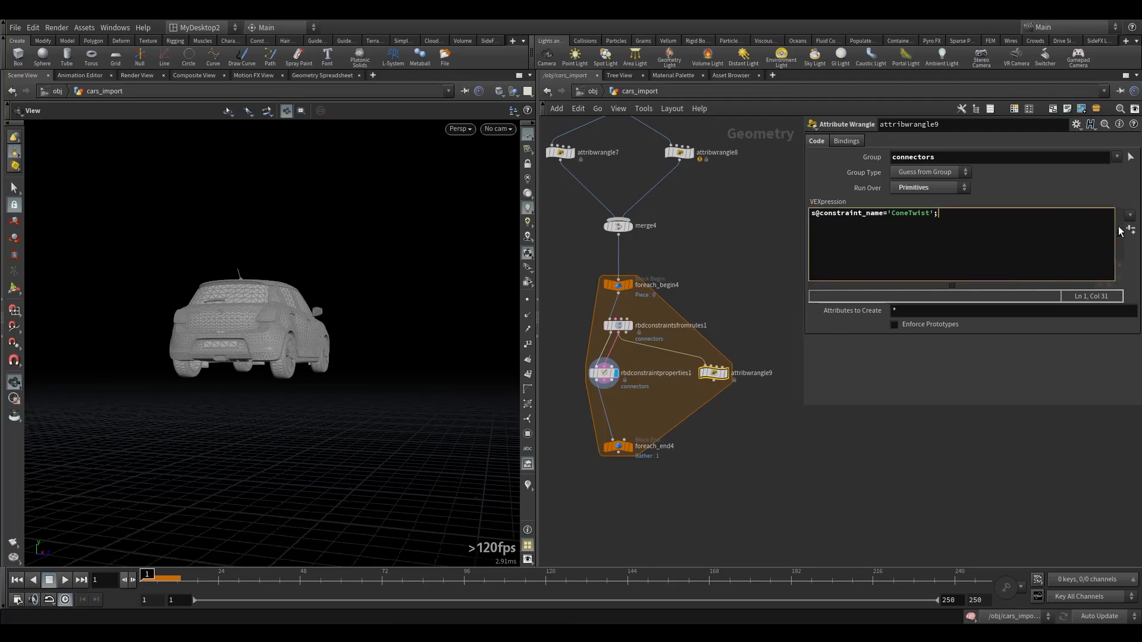
pyautogui.press('Return')
pyautogui.write('s')
pyautogui.write('@')
pyautogui.write('cob')
pyautogui.write('nstrai')
pyautogui.write('nt_typ')
pyautogui.write('e = ')
pyautogui.write("'all")
pyautogui.write(';')
# Step: Add a Merge node combining the constraint output of rbdconstraintproperties1 with attribwrangle9, and display the merged result
pyautogui.click(726, 373)
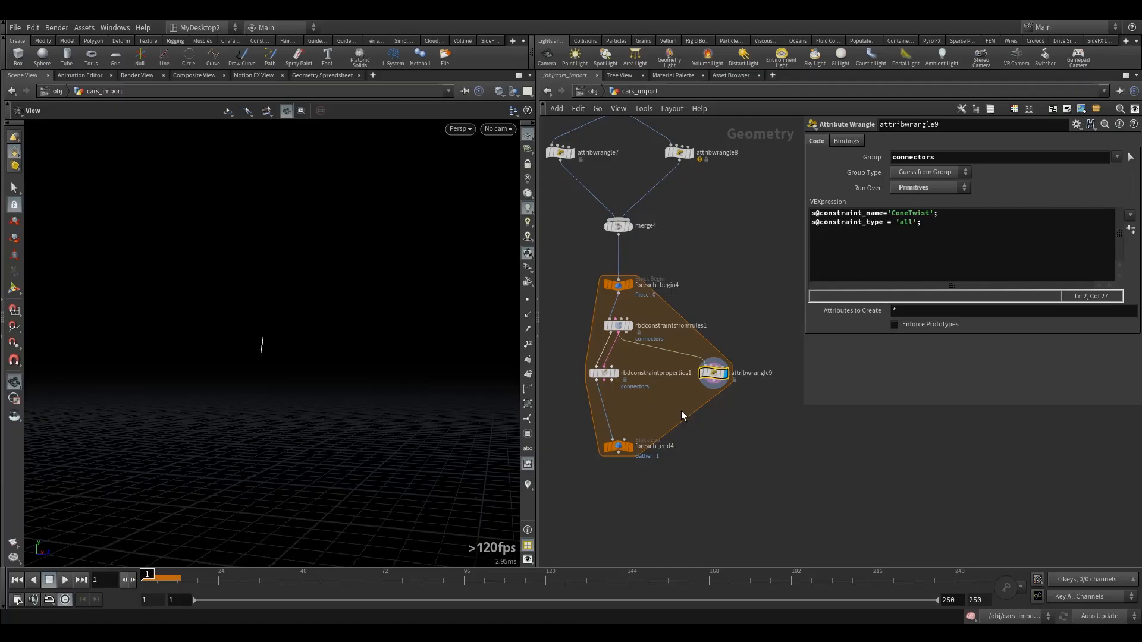
pyautogui.press('Tab')
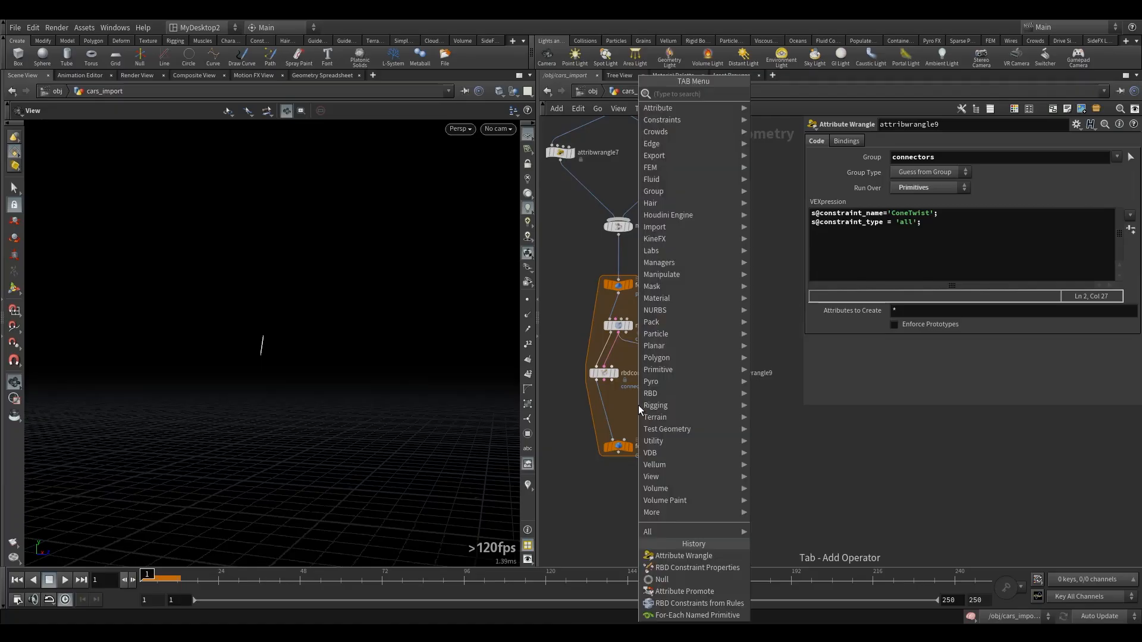
pyautogui.write('merge')
pyautogui.click(791, 93)
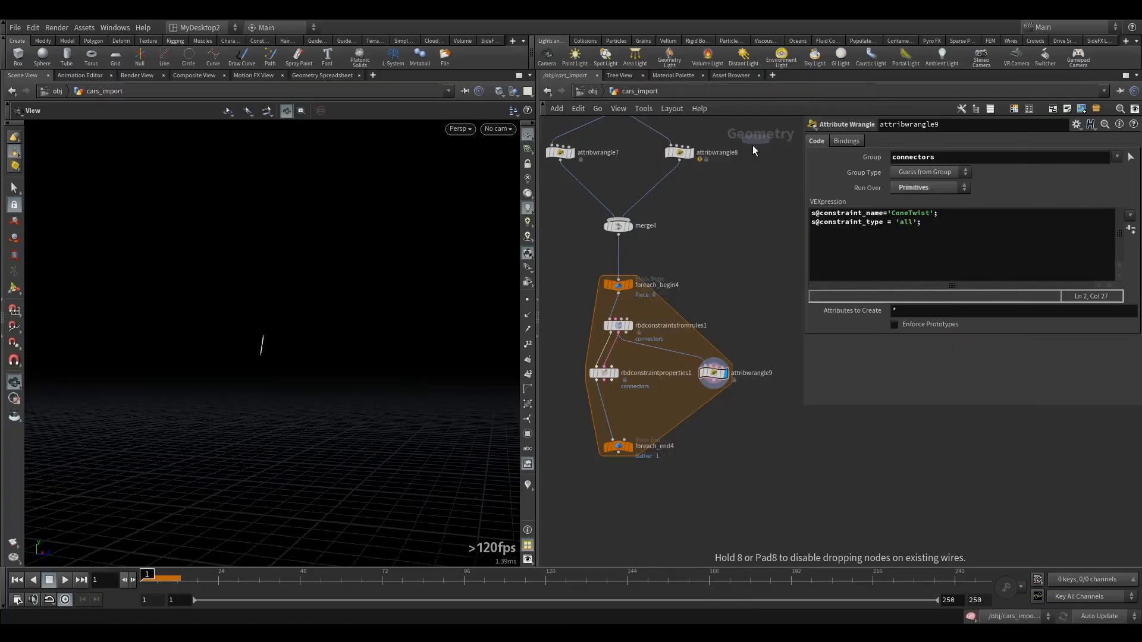
pyautogui.click(654, 396)
pyautogui.moveTo(604, 381)
pyautogui.mouseDown()
pyautogui.moveTo(654, 393)
pyautogui.moveTo(607, 368)
pyautogui.moveTo(619, 364)
pyautogui.mouseUp()
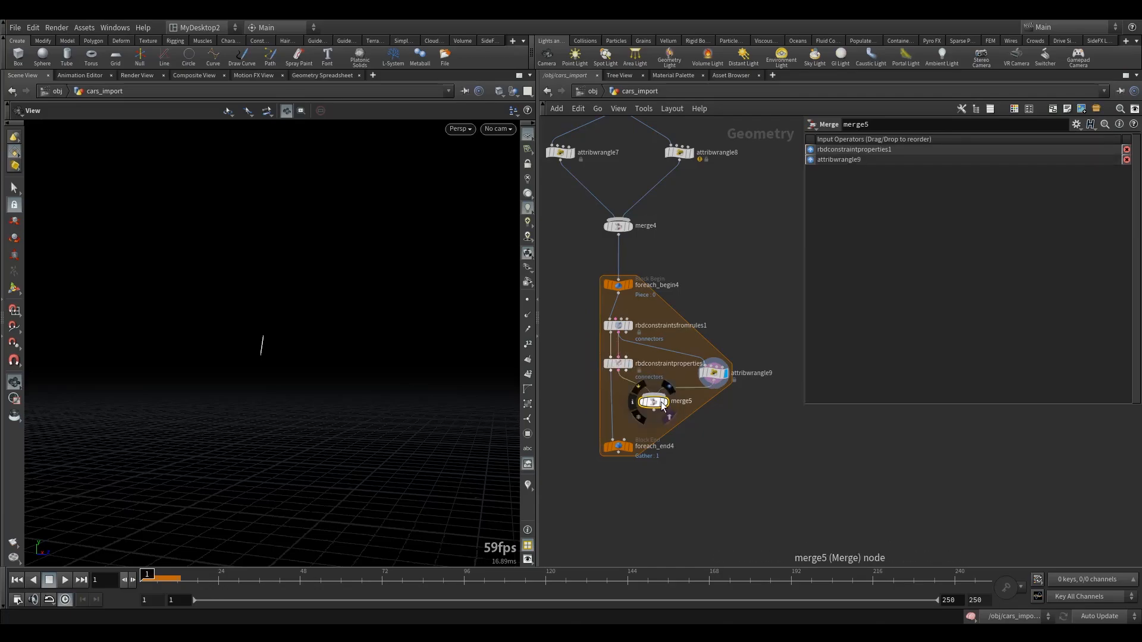
pyautogui.click(673, 393)
# Step: Move foreach_end4 further down and add a Facet node with Unique Points enabled after merge5
pyautogui.moveTo(619, 449); pyautogui.dragTo(619, 504)
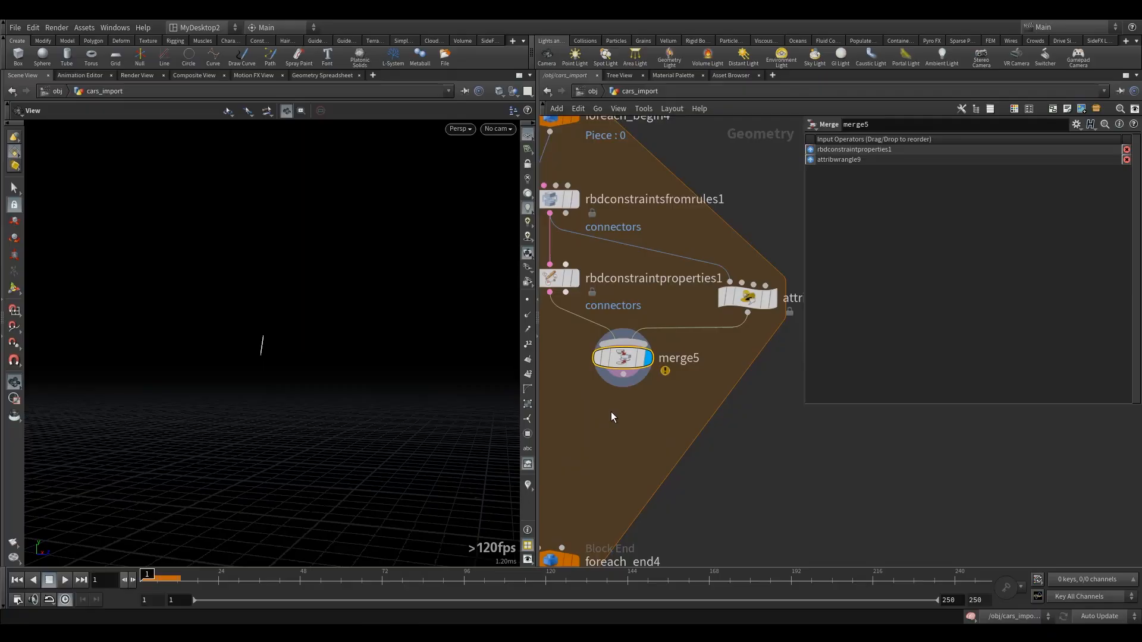
pyautogui.press('Tab')
pyautogui.write('face')
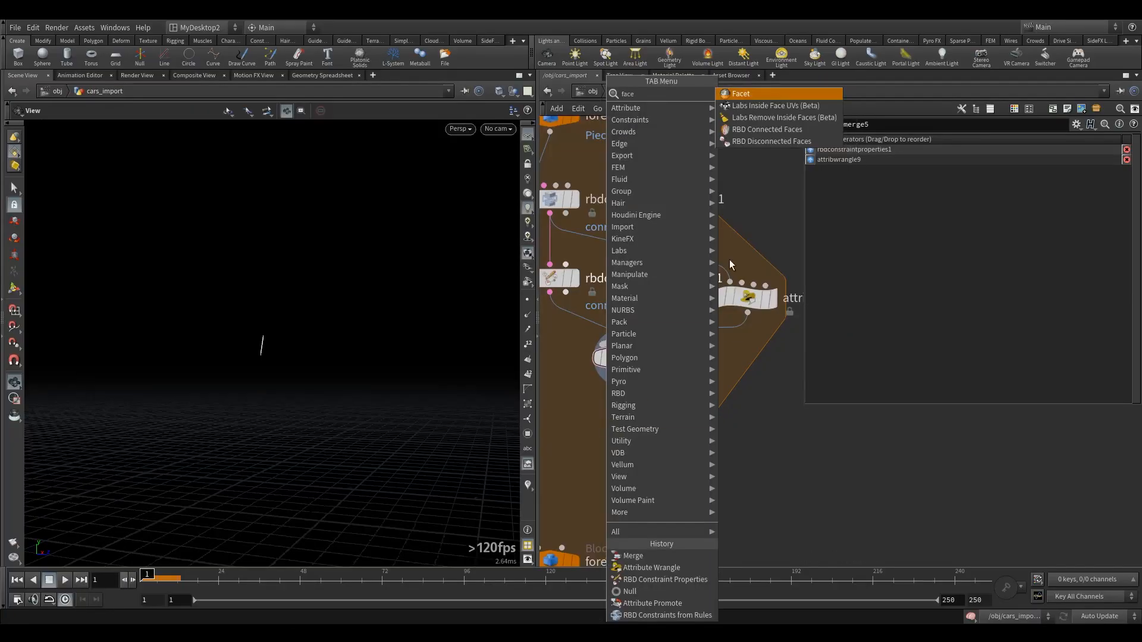
pyautogui.click(740, 94)
pyautogui.click(623, 426)
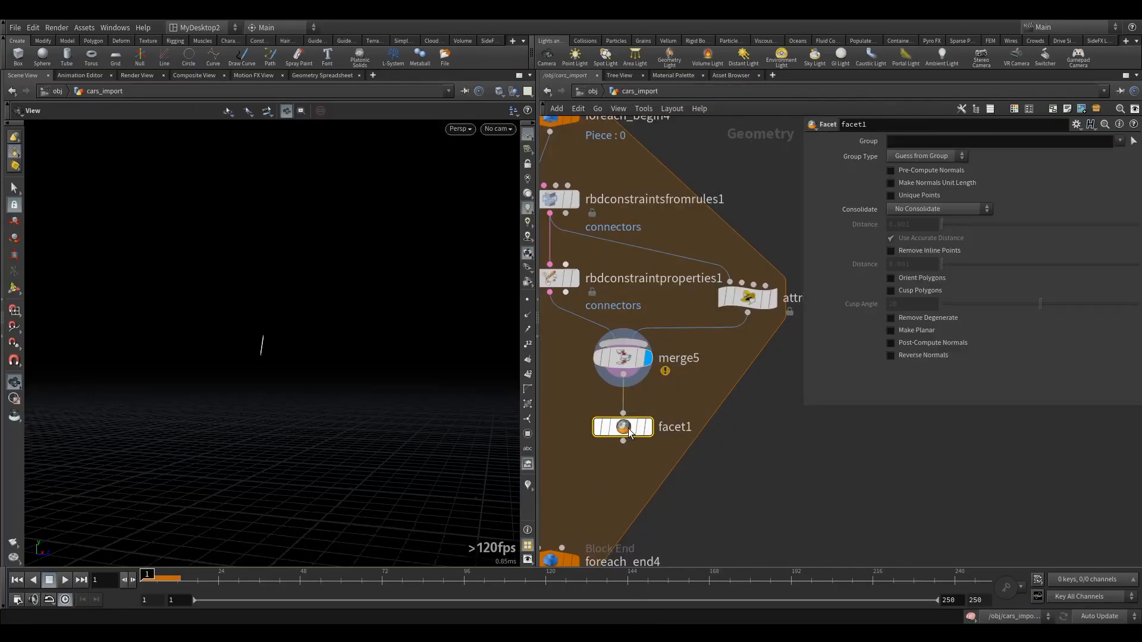
pyautogui.moveTo(633, 432)
pyautogui.moveTo(694, 387); pyautogui.dragTo(728, 390, button='middle')
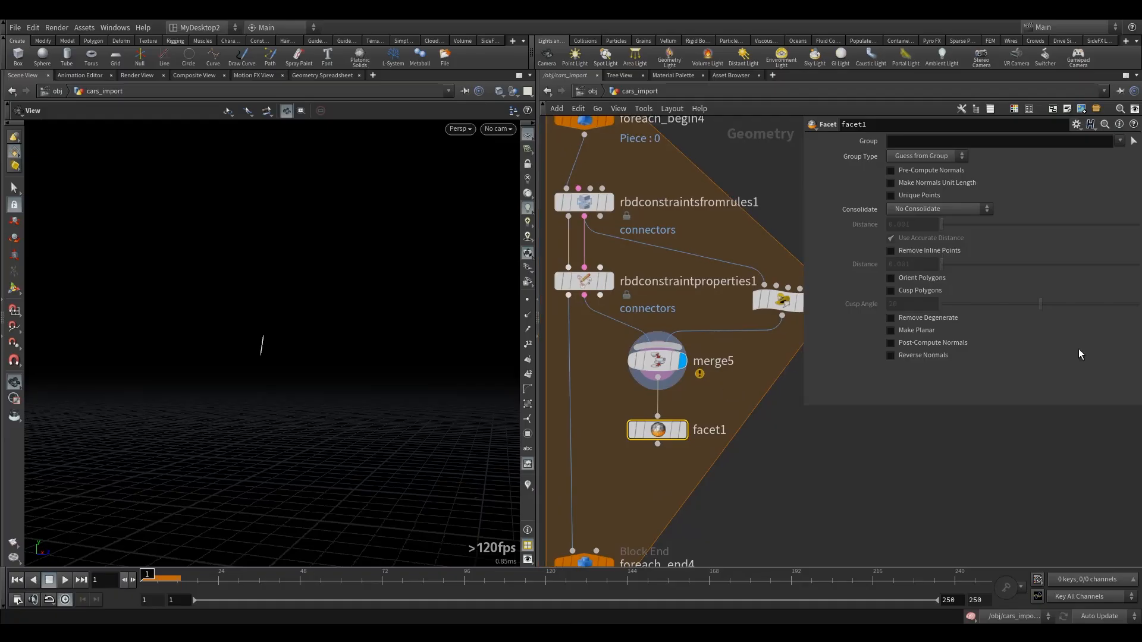
pyautogui.moveTo(288, 336); pyautogui.dragTo(250, 301)
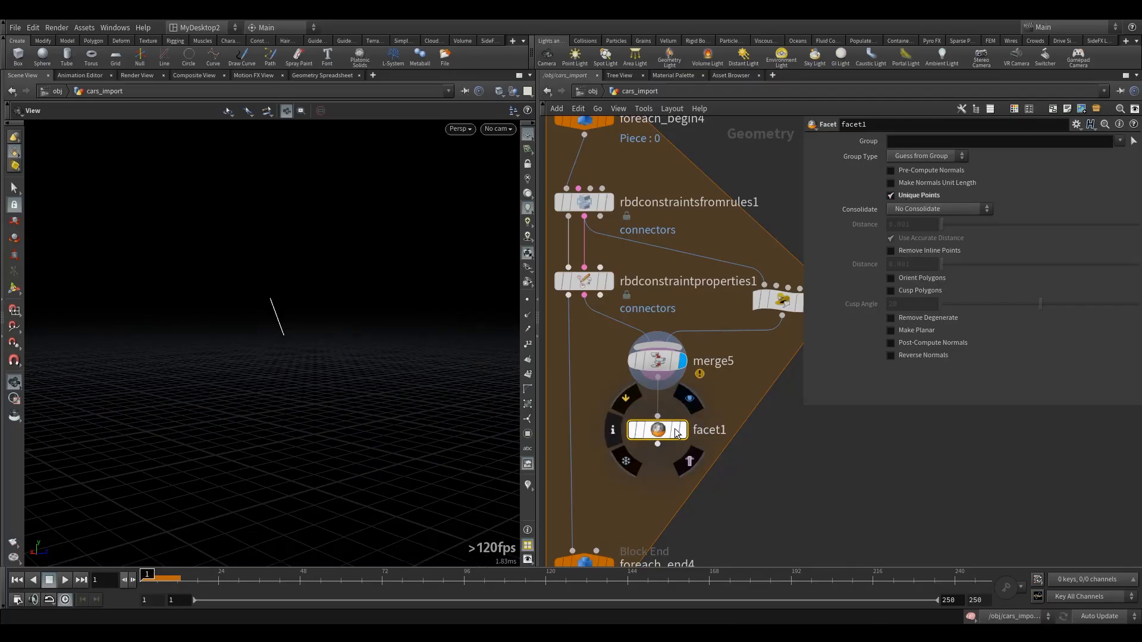
# Step: Move facet1 closer beneath merge5 and adjust the position of foreach_end4
pyautogui.moveTo(659, 426); pyautogui.dragTo(648, 357, button='middle')
pyautogui.moveTo(646, 358); pyautogui.dragTo(648, 346)
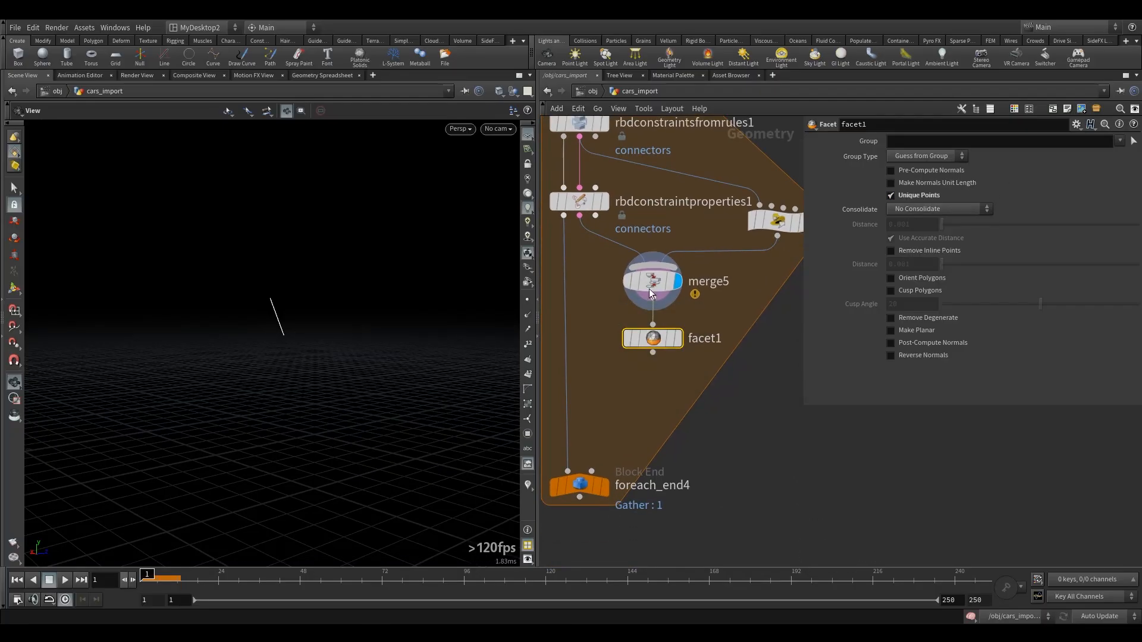
pyautogui.moveTo(586, 485); pyautogui.dragTo(585, 498)
pyautogui.moveTo(776, 275); pyautogui.dragTo(738, 288, button='middle')
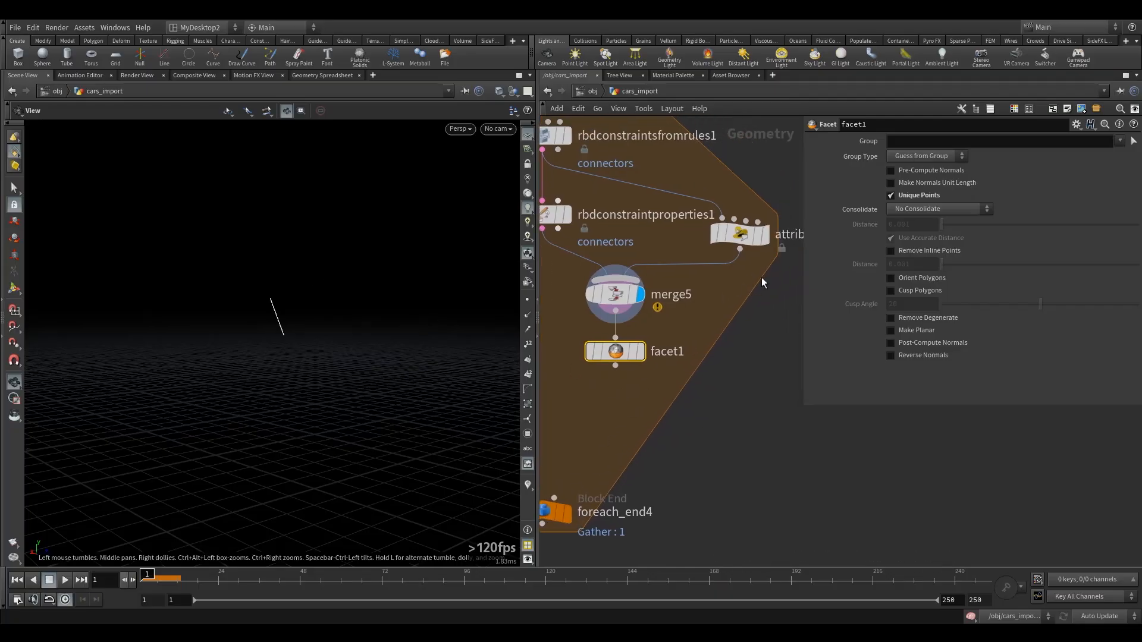
# Step: Review the parameters of attribwrangle9 and facet1
pyautogui.click(746, 238)
pyautogui.moveTo(620, 389); pyautogui.dragTo(624, 377, button='middle')
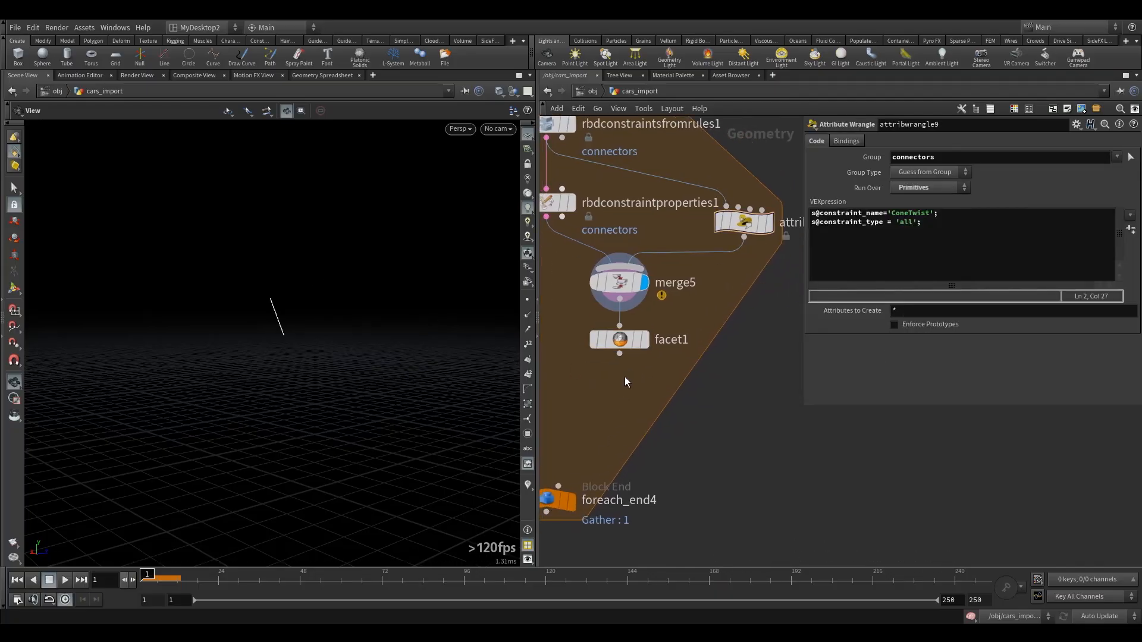
pyautogui.click(607, 334)
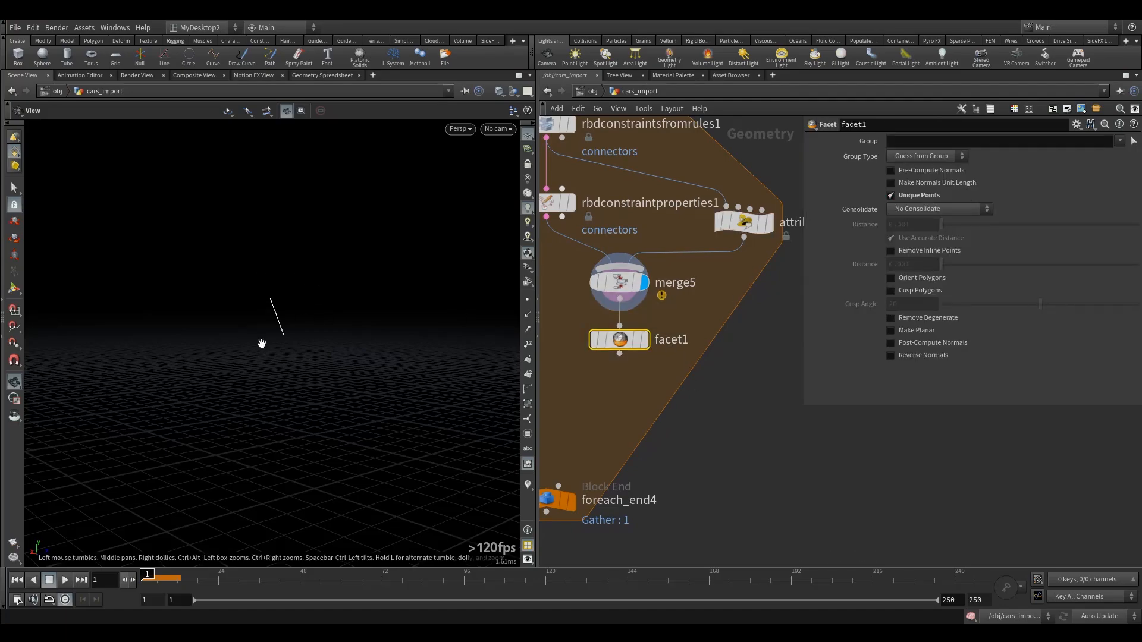
# Step: Add a Primitive node after facet1, set its Scale to 0 on all axes, and display it
pyautogui.click(636, 408)
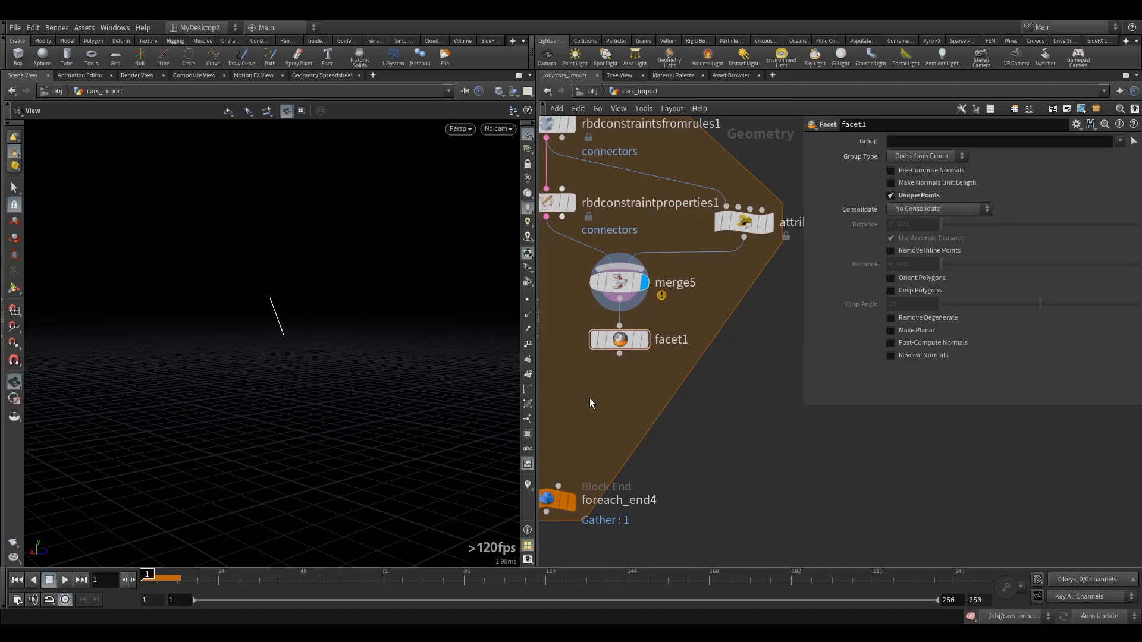
pyautogui.press('Tab')
pyautogui.write('pri')
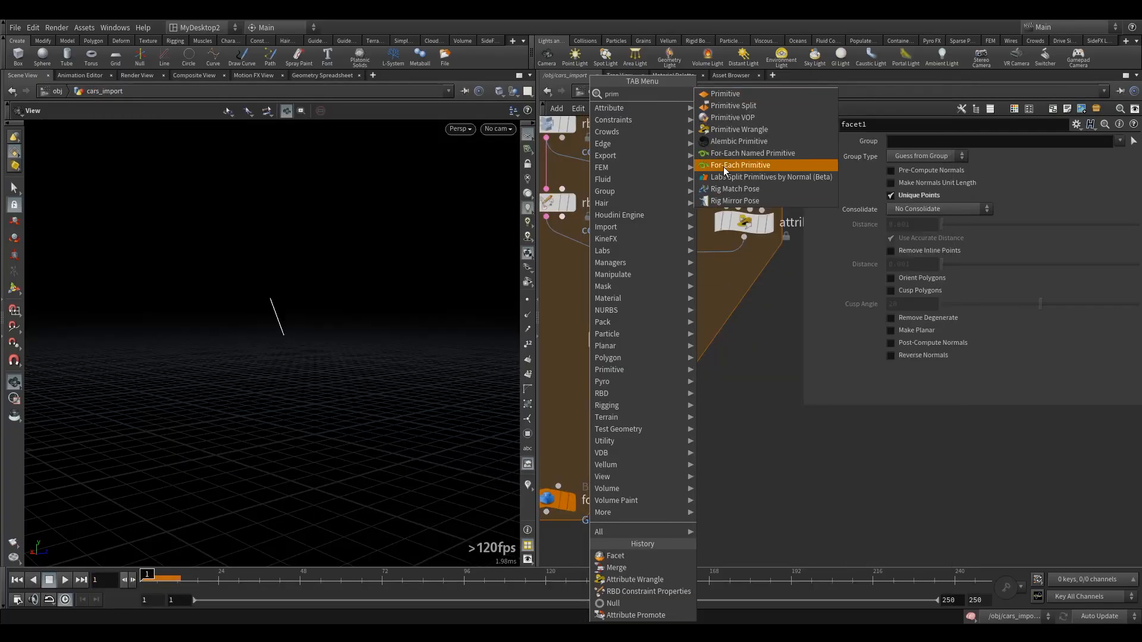
pyautogui.click(745, 96)
pyautogui.click(614, 406)
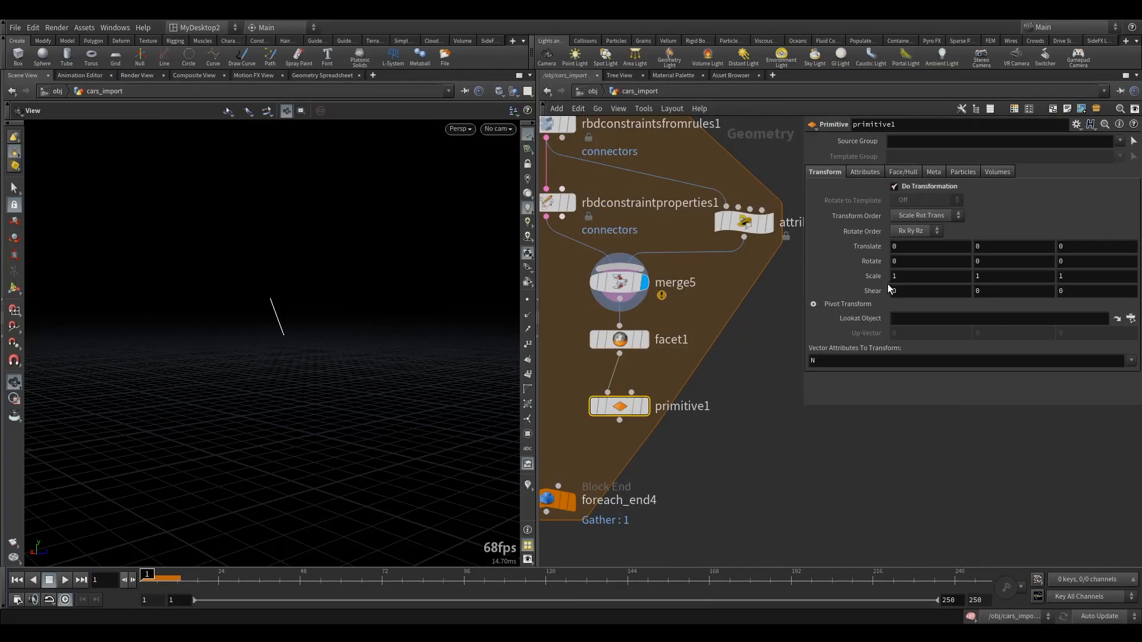
pyautogui.middleClick(880, 275)
pyautogui.moveTo(880, 275)
pyautogui.mouseDown(button='middle')
pyautogui.moveTo(878, 261)
pyautogui.moveTo(860, 261)
pyautogui.moveTo(870, 262)
pyautogui.mouseUp(button='middle')
pyautogui.click(644, 406)
# Step: Inspect the node info of primitive1 for its primitive count and constraint attributes
pyautogui.middleClick(574, 397)
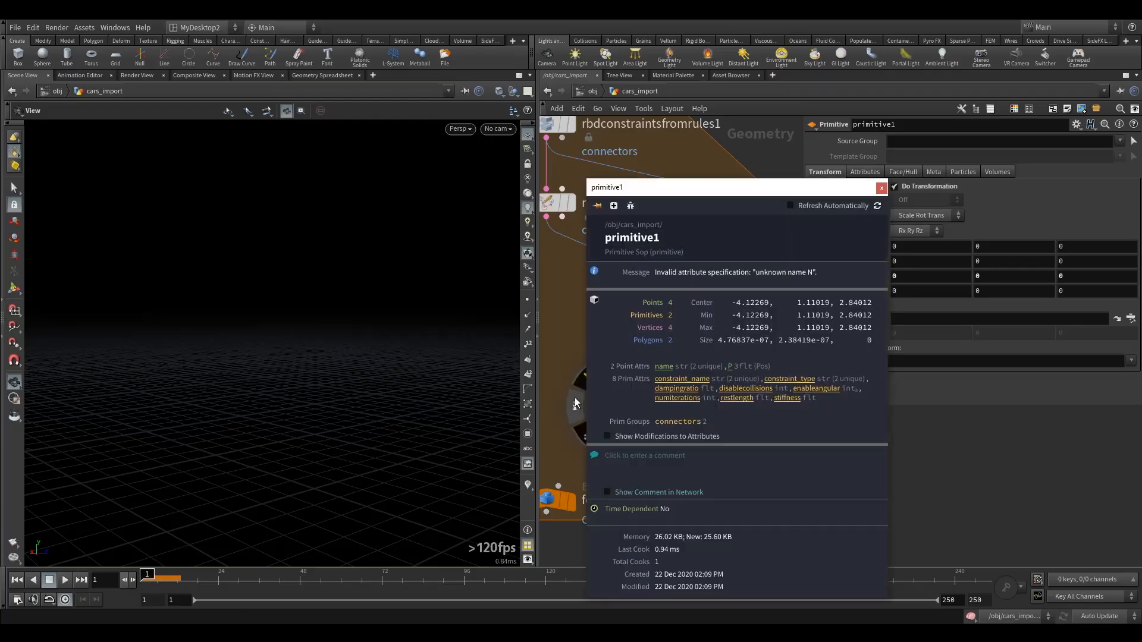
pyautogui.middleClick(575, 398)
pyautogui.click(881, 187)
# Step: Even out the node spacing, move foreach_end4 down, and place an RBD Pack node below primitive1
pyautogui.moveTo(619, 345); pyautogui.dragTo(620, 354)
pyautogui.moveTo(716, 372); pyautogui.dragTo(730, 320, button='middle')
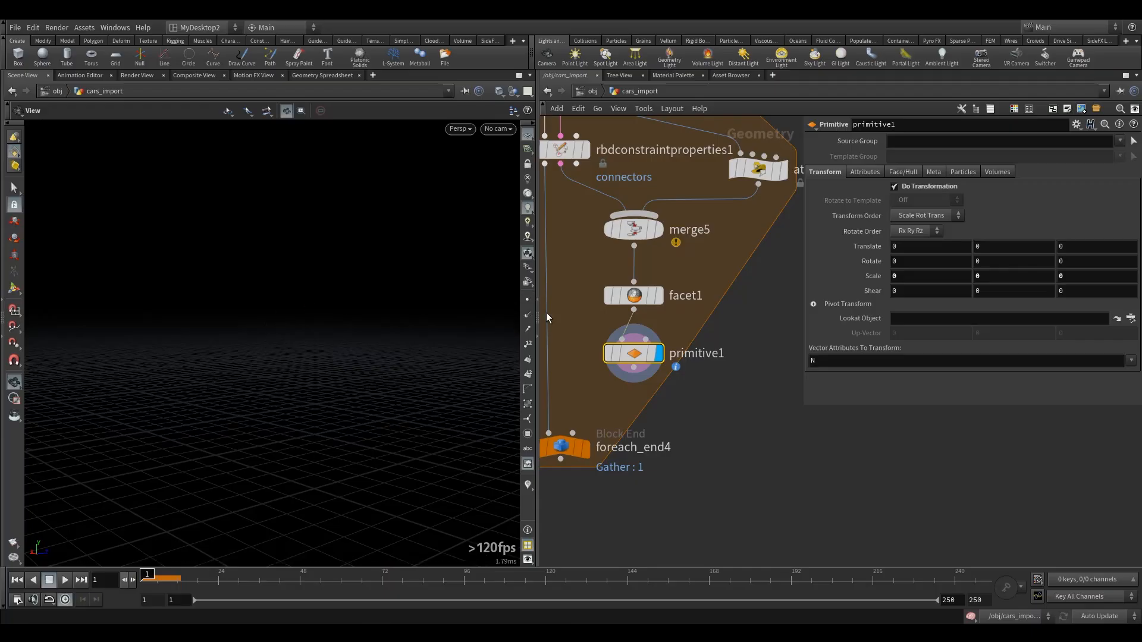
pyautogui.scroll(-8, 676, 392)
pyautogui.moveTo(644, 363); pyautogui.dragTo(643, 438)
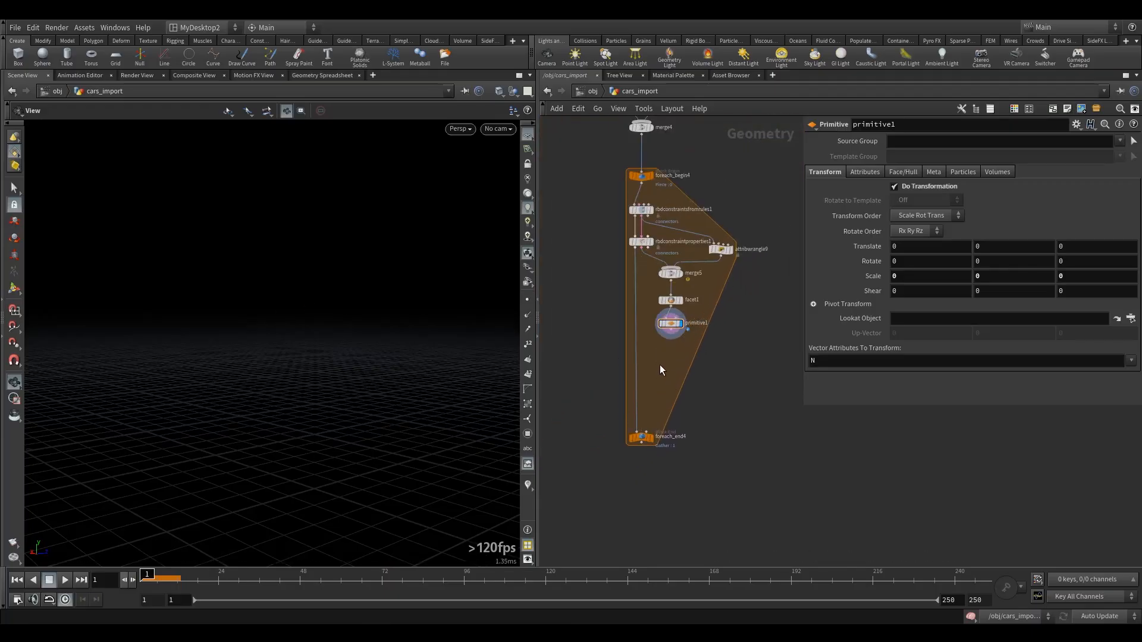
pyautogui.press('Tab')
pyautogui.write('rbdp')
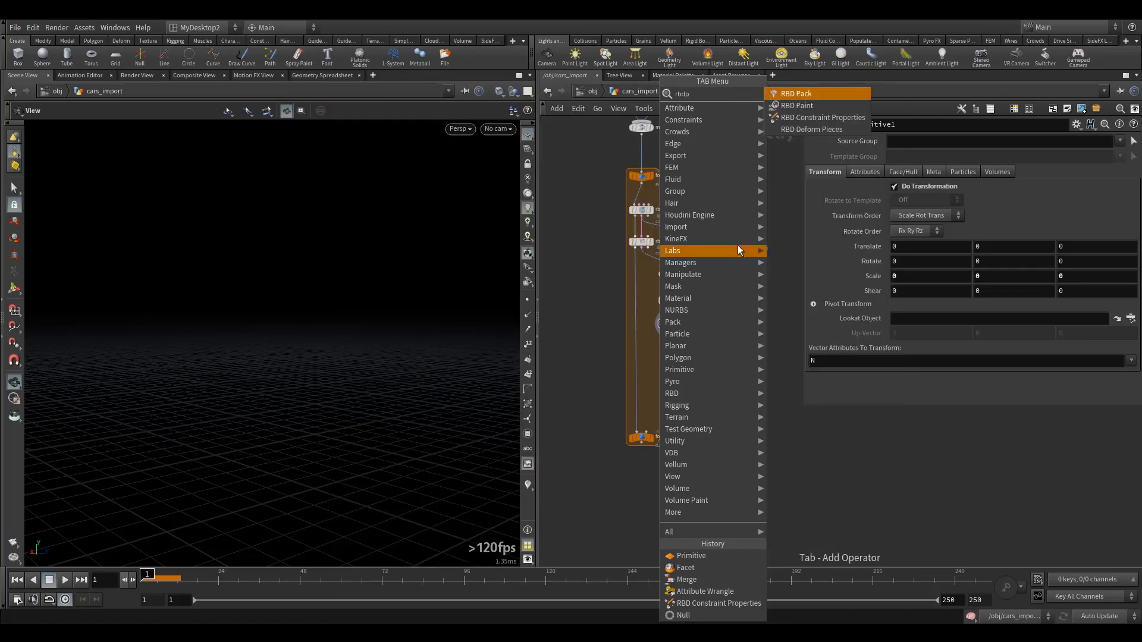
pyautogui.click(812, 94)
pyautogui.click(657, 369)
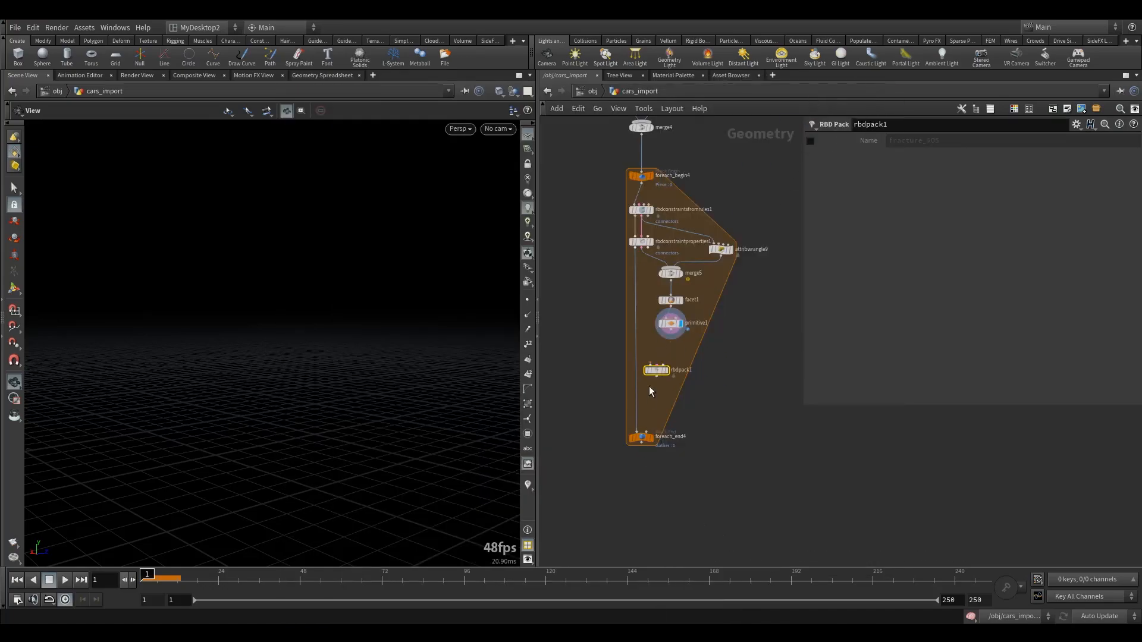
# Step: Wire the geometry output of rbdconstraintproperties1 and the primitive1 constraints into rbdpack1's first two inputs, and display rbdpack1
pyautogui.scroll(5, 645, 396)
pyautogui.moveTo(687, 290); pyautogui.dragTo(684, 397, button='middle')
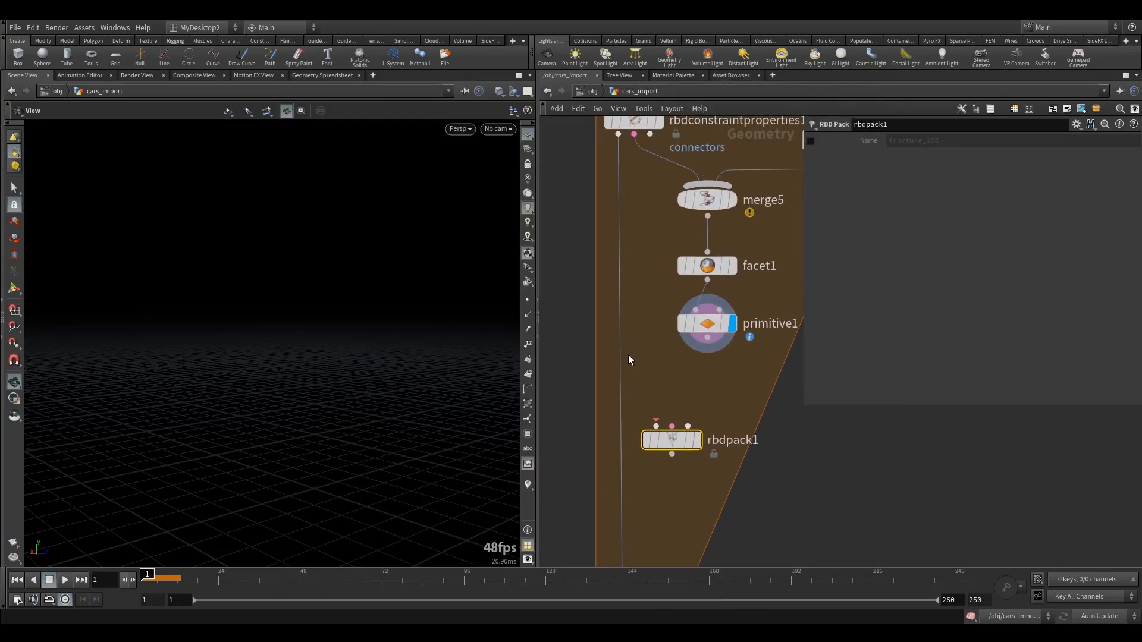
pyautogui.moveTo(619, 349); pyautogui.dragTo(655, 425)
pyautogui.moveTo(707, 337); pyautogui.dragTo(671, 426)
pyautogui.moveTo(618, 134); pyautogui.dragTo(656, 426)
pyautogui.click(696, 440)
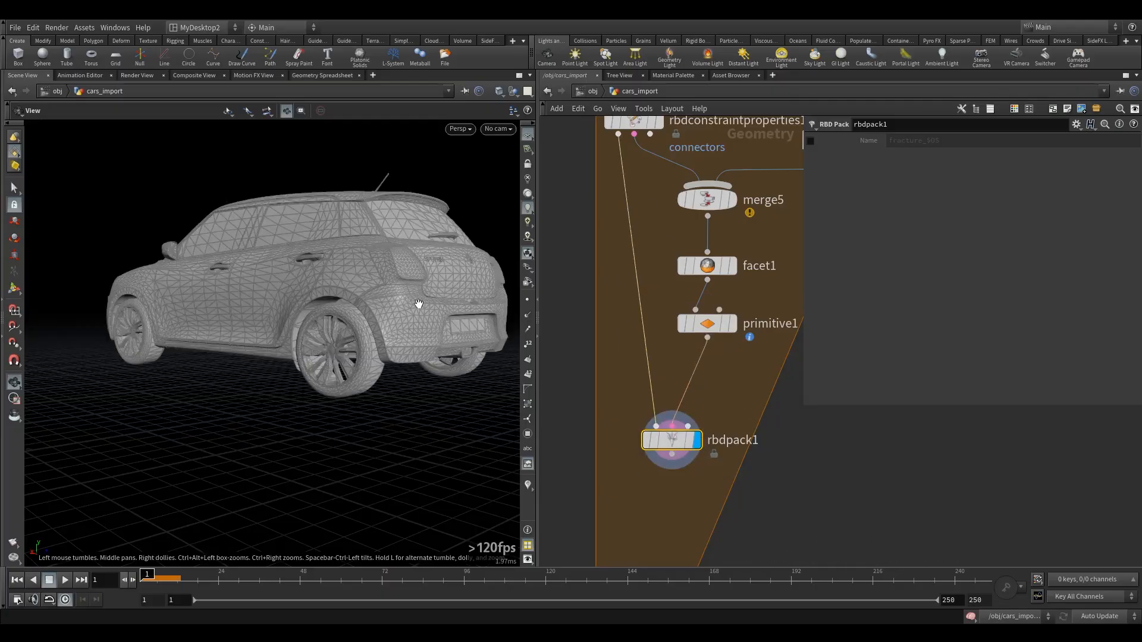
# Step: Examine the packed car in the viewport, and display merge4 to view all the cars entering the loop
pyautogui.moveTo(208, 390); pyautogui.dragTo(369, 333)
pyautogui.moveTo(369, 334); pyautogui.dragTo(304, 400, button='right')
pyautogui.scroll(-2, 628, 249)
pyautogui.moveTo(628, 249); pyautogui.dragTo(583, 451, button='middle')
pyautogui.scroll(-2, 602, 291)
pyautogui.scroll(4, 633, 325)
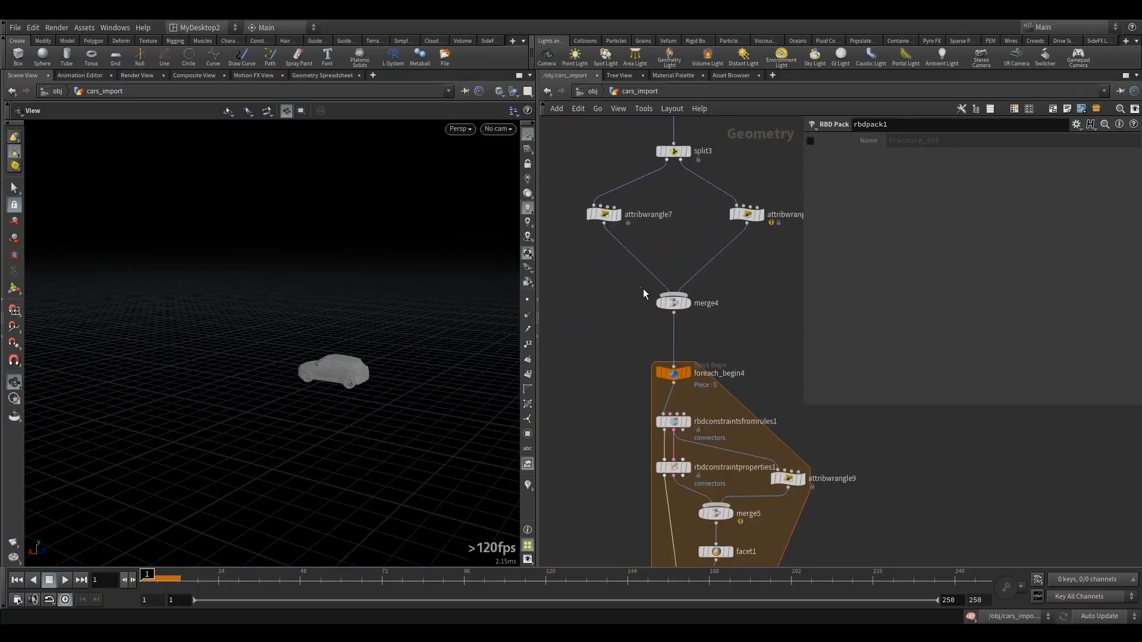
pyautogui.click(682, 304)
pyautogui.click(691, 286)
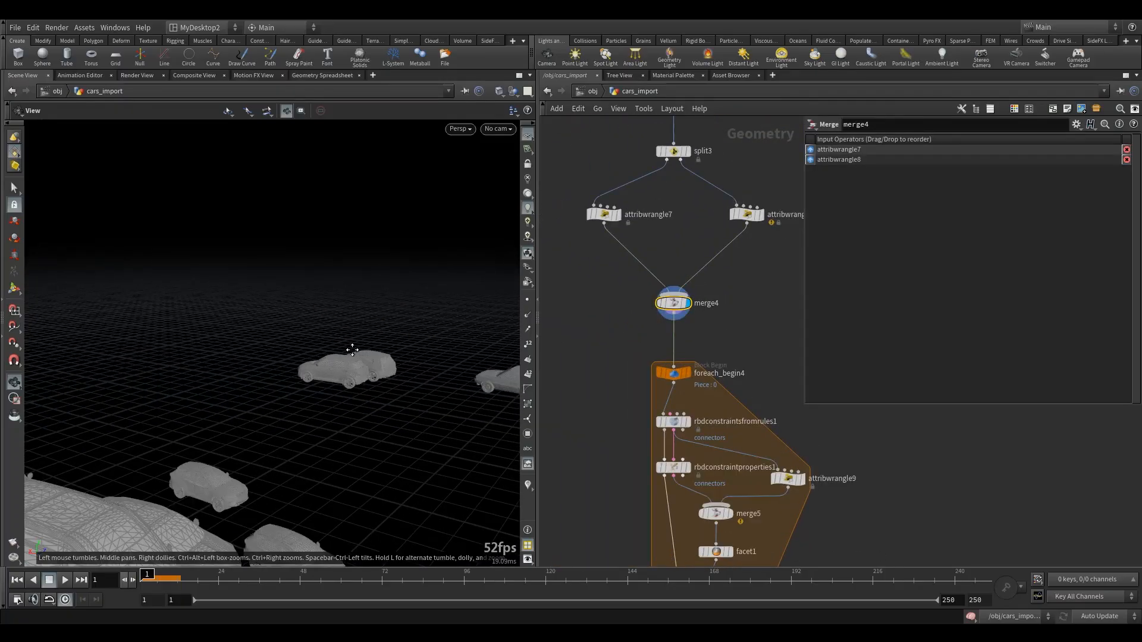
pyautogui.moveTo(735, 457); pyautogui.dragTo(749, 412, button='middle')
pyautogui.scroll(3, 744, 413)
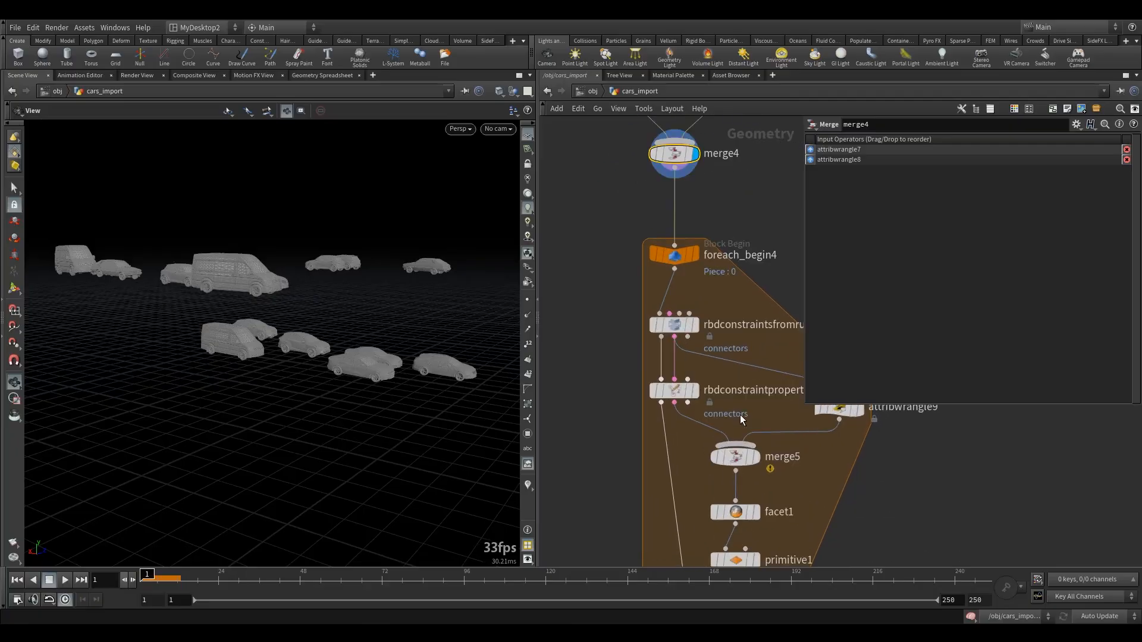
pyautogui.scroll(-3, 603, 366)
# Step: Review the parameters of rbdconstraintsfromrules1 and rbdconstraintproperties1 while viewing the cars
pyautogui.click(633, 364)
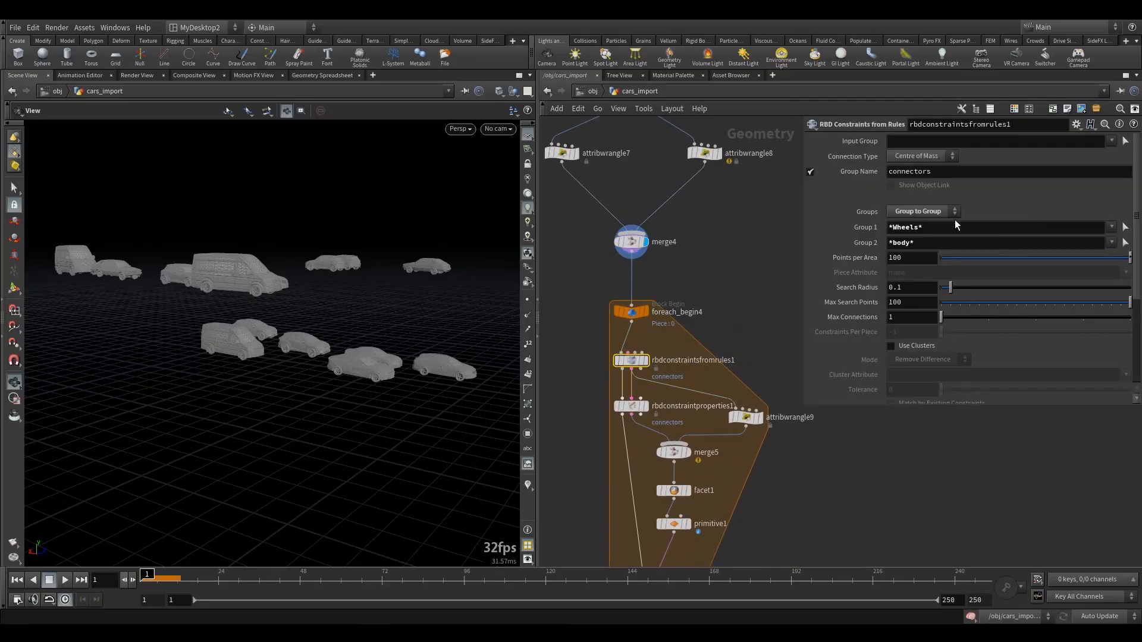
pyautogui.click(631, 406)
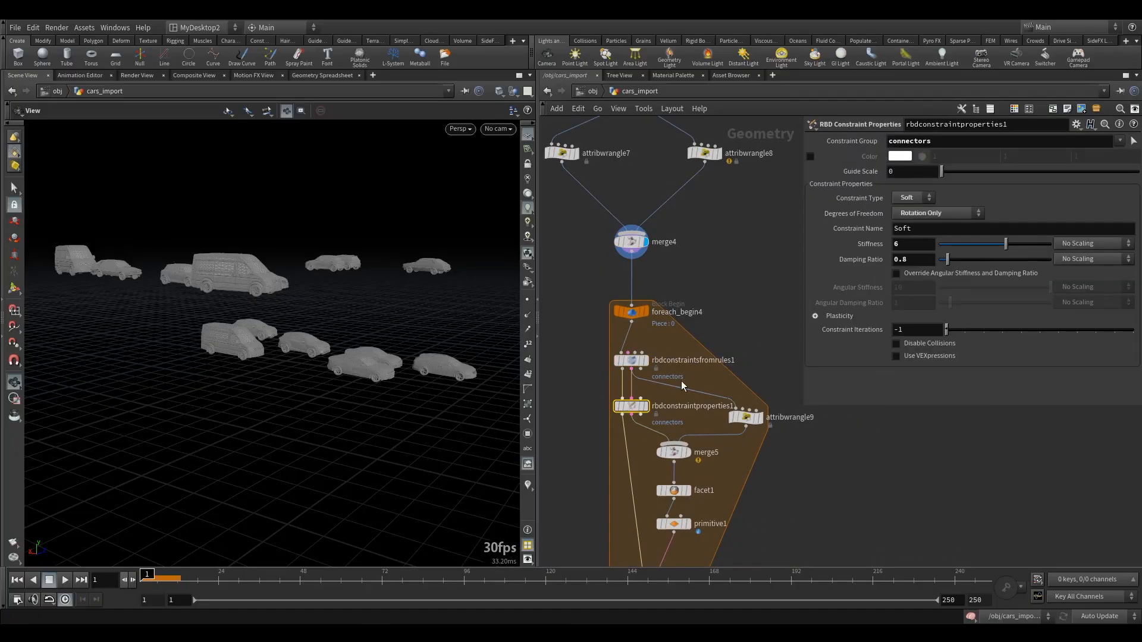
pyautogui.moveTo(339, 348); pyautogui.dragTo(293, 367, button='right')
pyautogui.moveTo(293, 367); pyautogui.dragTo(344, 357)
pyautogui.moveTo(343, 357); pyautogui.dragTo(398, 374, button='right')
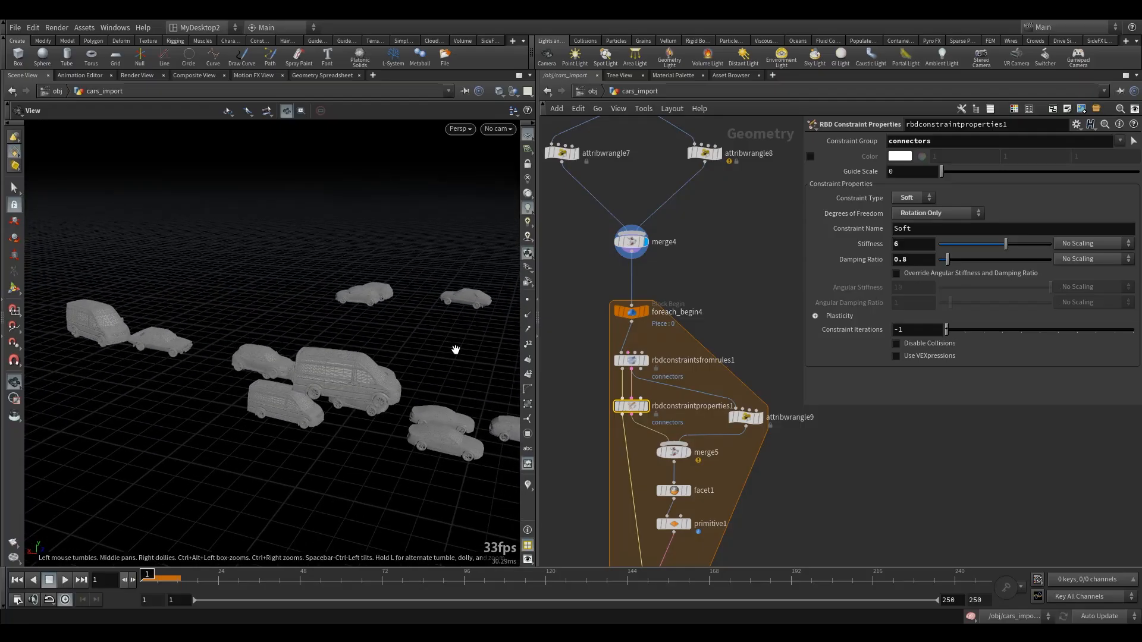
# Step: Examine the car import branches, including the VW_TRANSPORTER and truck file nodes with their wheel and body groups
pyautogui.moveTo(707, 285); pyautogui.dragTo(706, 400, button='middle')
pyautogui.scroll(-10, 706, 399)
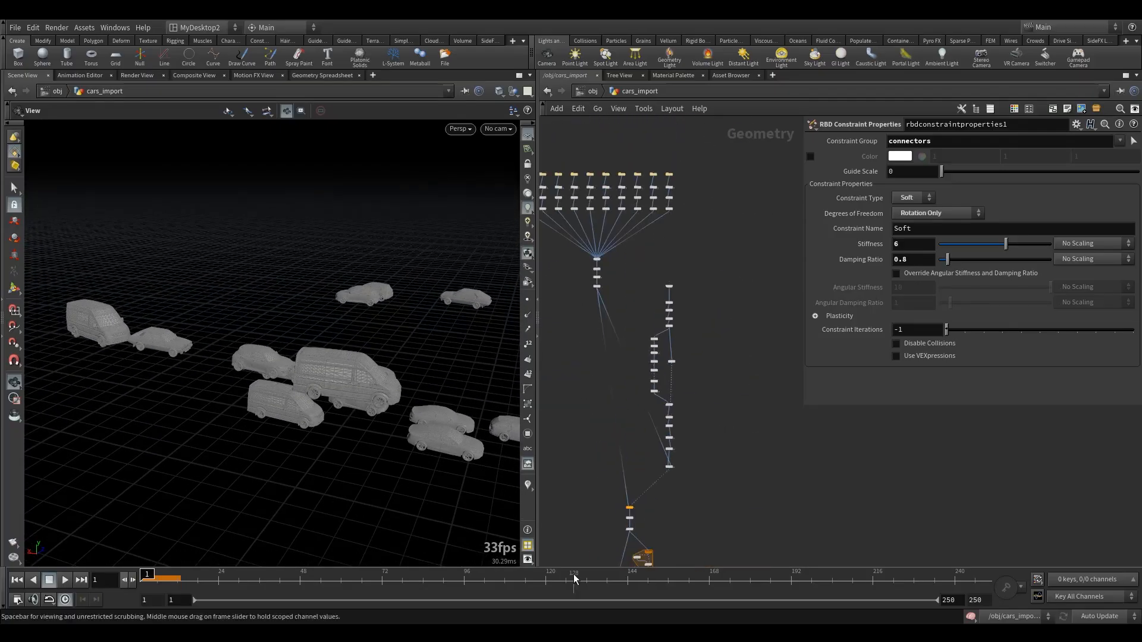
pyautogui.scroll(10, 684, 280)
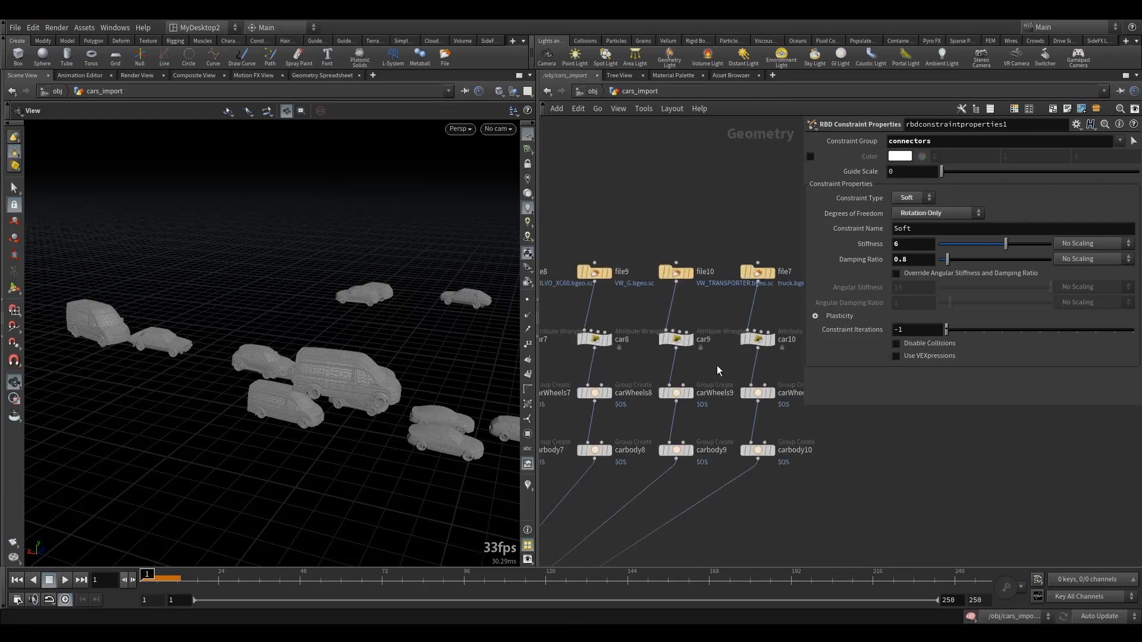
pyautogui.scroll(2, 667, 271)
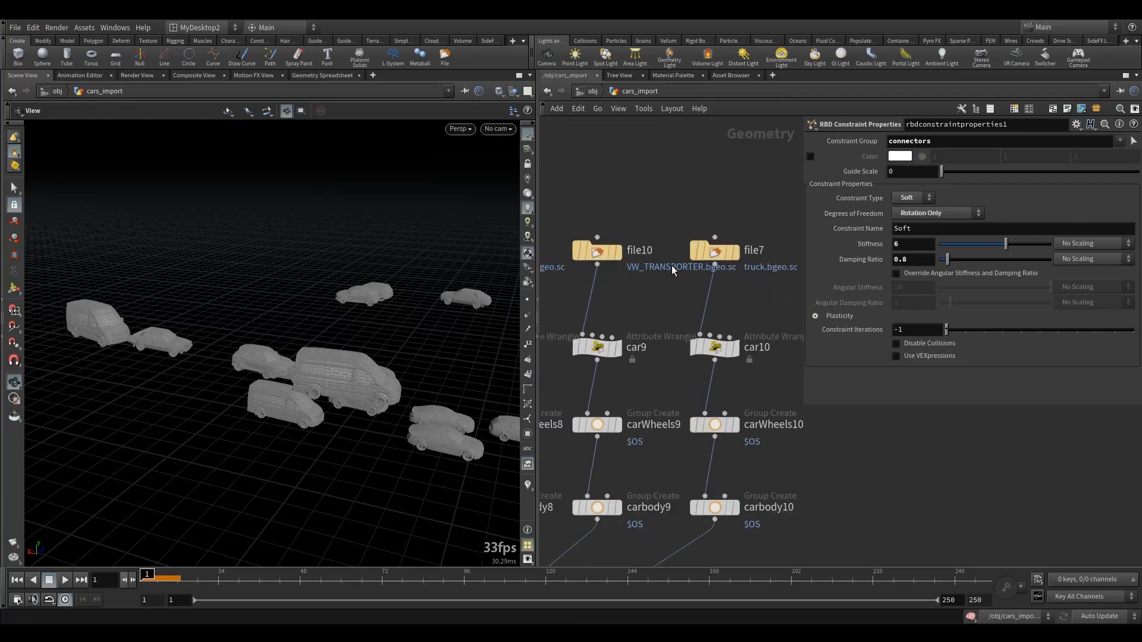
pyautogui.scroll(-6, 821, 454)
pyautogui.scroll(-1, 821, 454)
pyautogui.moveTo(822, 455); pyautogui.dragTo(727, 240, button='middle')
pyautogui.scroll(-6, 735, 351)
pyautogui.moveTo(752, 438); pyautogui.dragTo(702, 196, button='middle')
pyautogui.moveTo(708, 412); pyautogui.dragTo(693, 258, button='middle')
pyautogui.scroll(12, 635, 381)
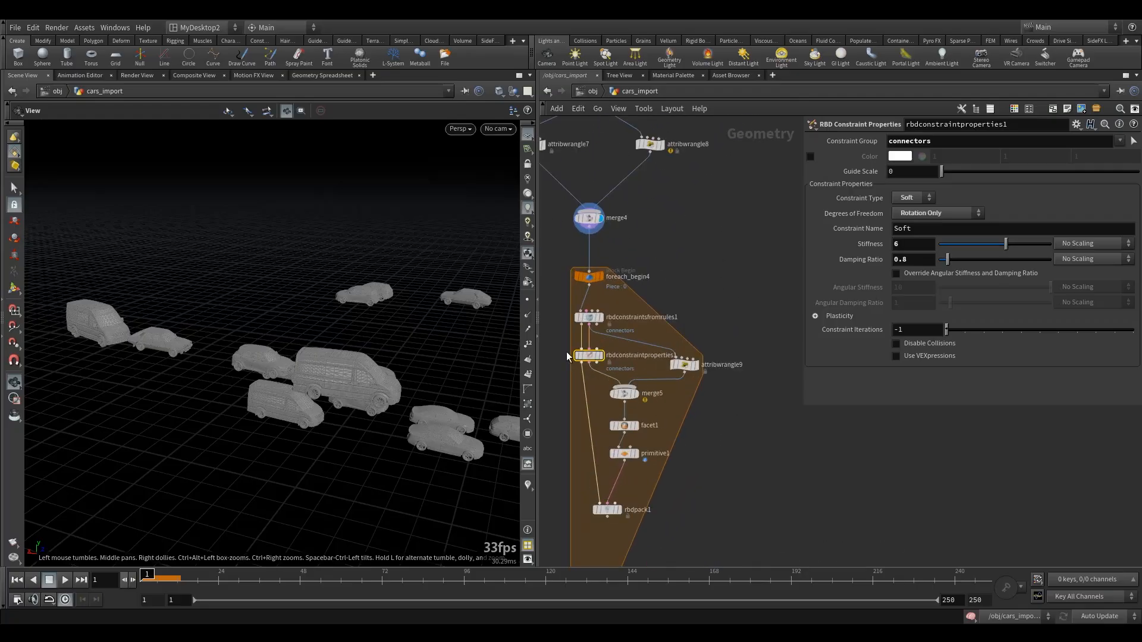
# Step: Insert a Split node between foreach_begin4 and rbdconstraintsfromrules1, and display it
pyautogui.moveTo(582, 361); pyautogui.dragTo(625, 377, button='middle')
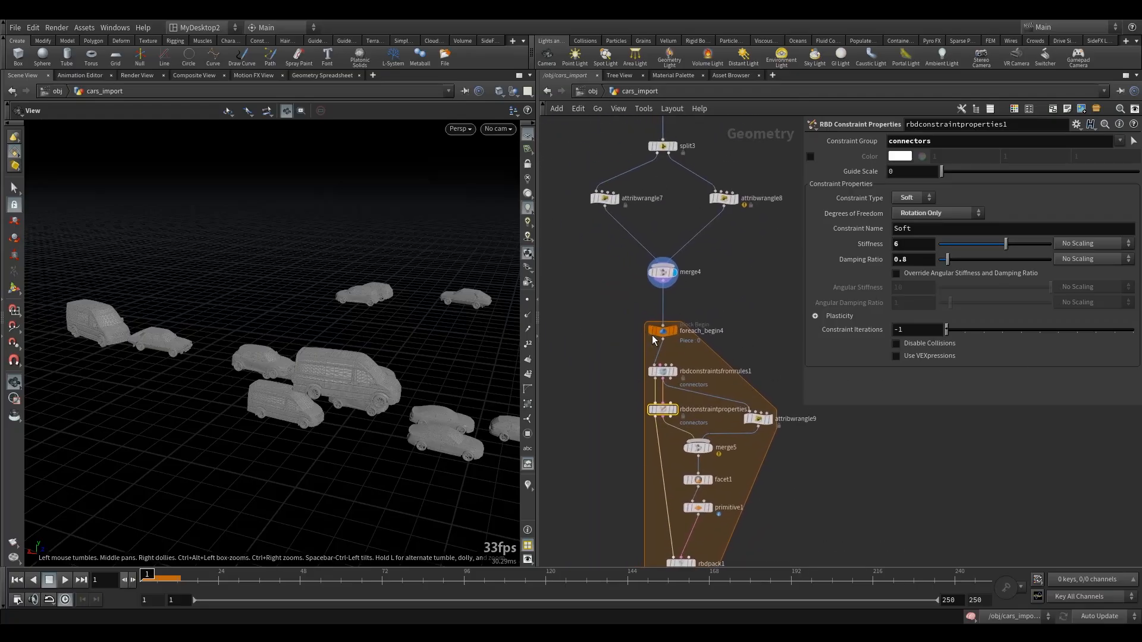
pyautogui.press('Tab')
pyautogui.write('split')
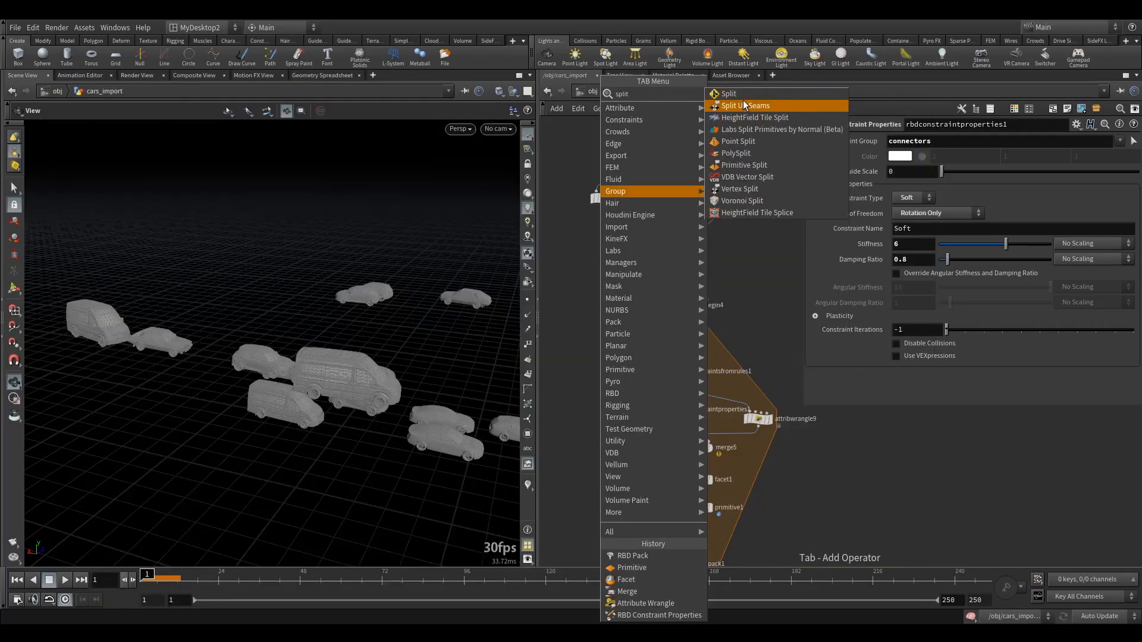
pyautogui.click(743, 106)
pyautogui.click(663, 337)
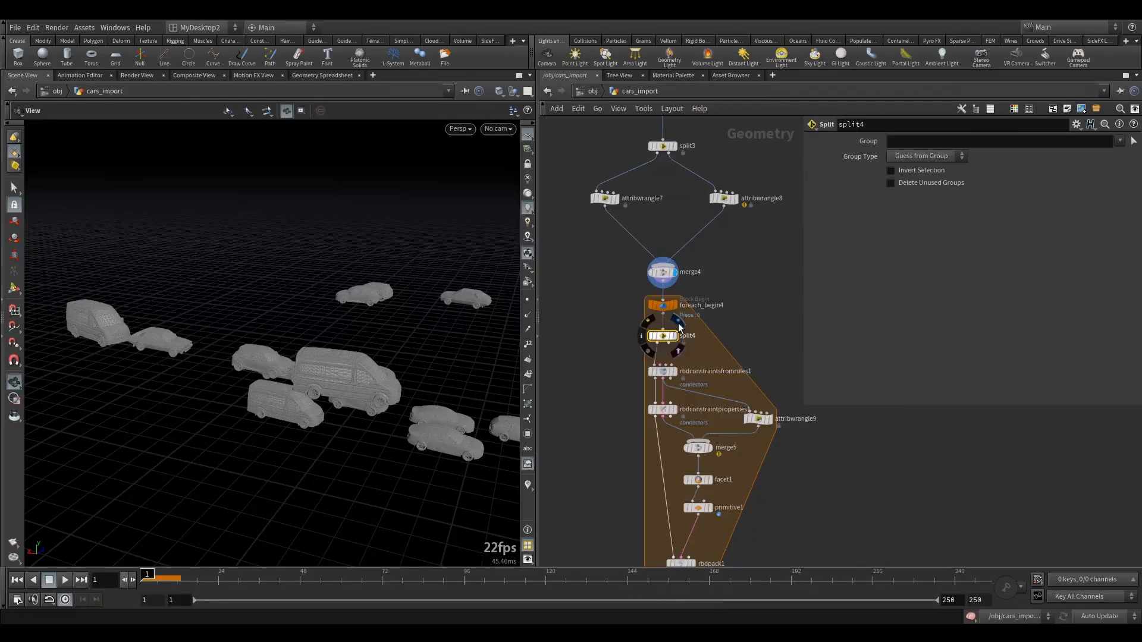
pyautogui.click(674, 336)
# Step: Move the constraint chain from rbdconstraintsfromrules1 through rbdpack1 down and aside from split4 to make room for a second branch
pyautogui.moveTo(696, 371); pyautogui.dragTo(672, 313, button='middle')
pyautogui.moveTo(769, 533); pyautogui.dragTo(565, 305)
pyautogui.moveTo(648, 308); pyautogui.dragTo(566, 343)
pyautogui.moveTo(608, 263); pyautogui.dragTo(687, 288, button='middle')
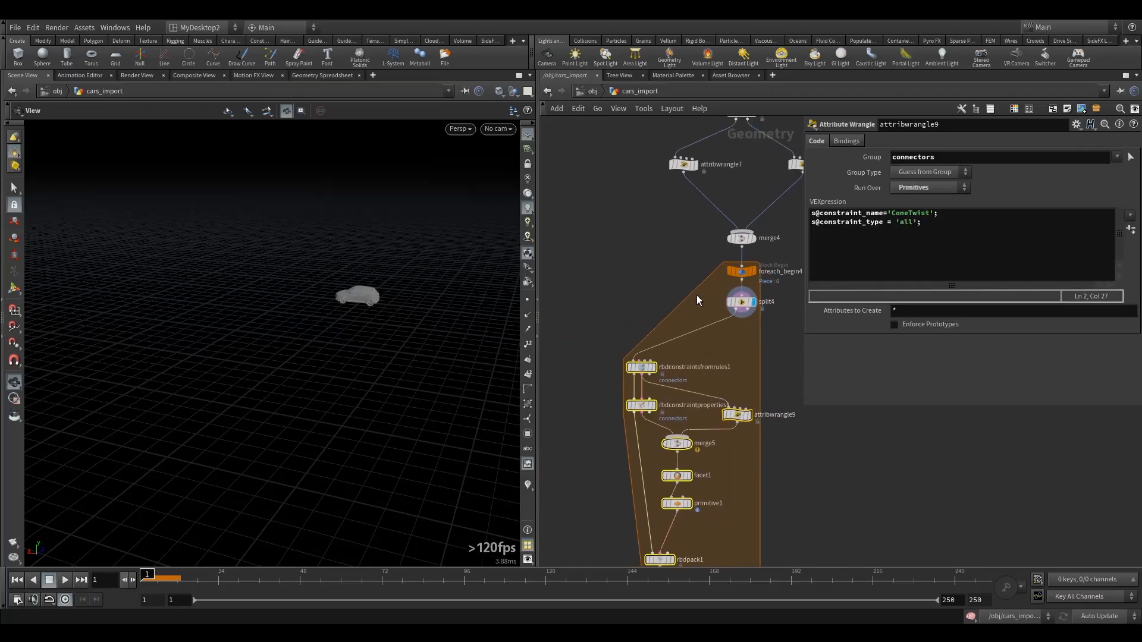
pyautogui.click(736, 308)
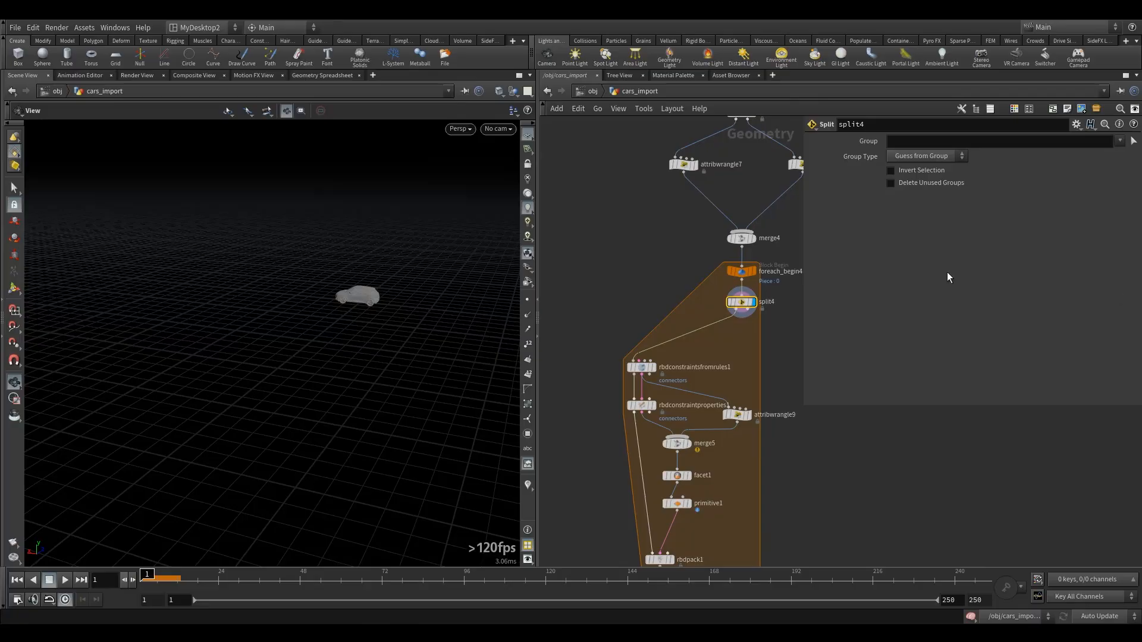
pyautogui.click(1011, 142)
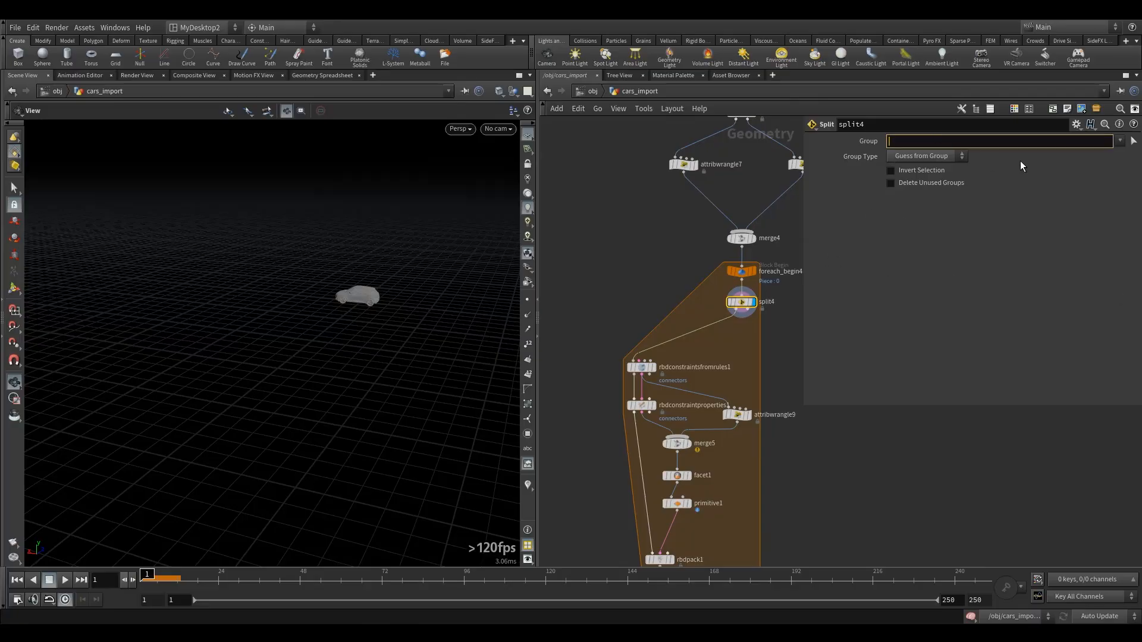
pyautogui.write('@name=ca')
pyautogui.click(672, 251)
pyautogui.moveTo(675, 248); pyautogui.dragTo(654, 291, button='middle')
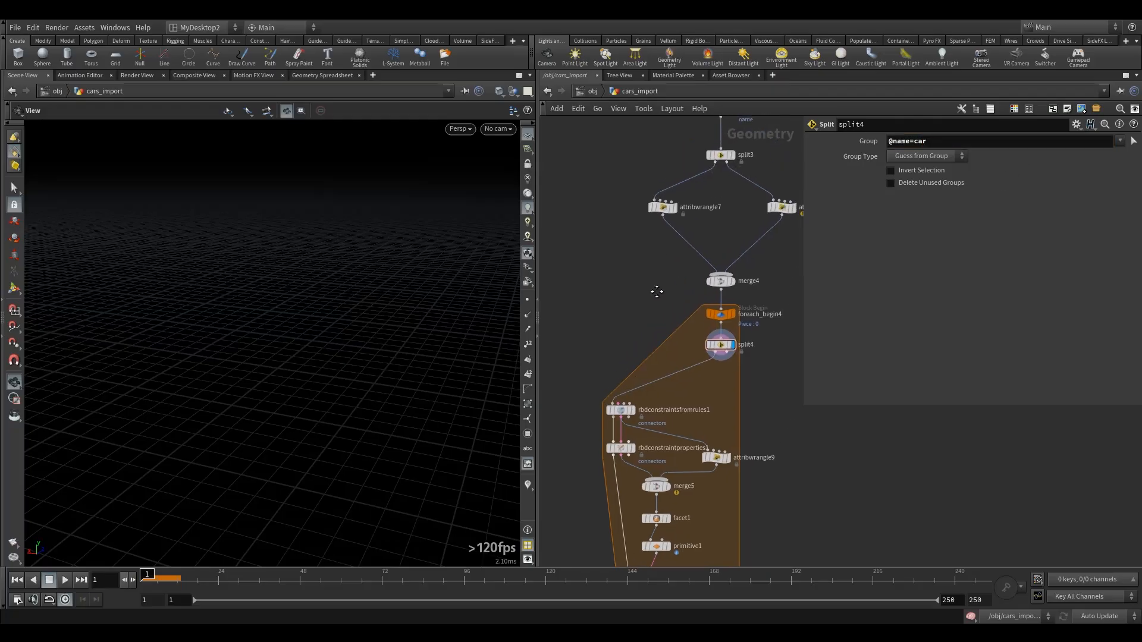
# Step: Bypass split4, display attribwrangle7, and inspect the primitive name values in the Geometry Spreadsheet before returning to the scene view
pyautogui.click(709, 345)
pyautogui.click(662, 207)
pyautogui.click(674, 207)
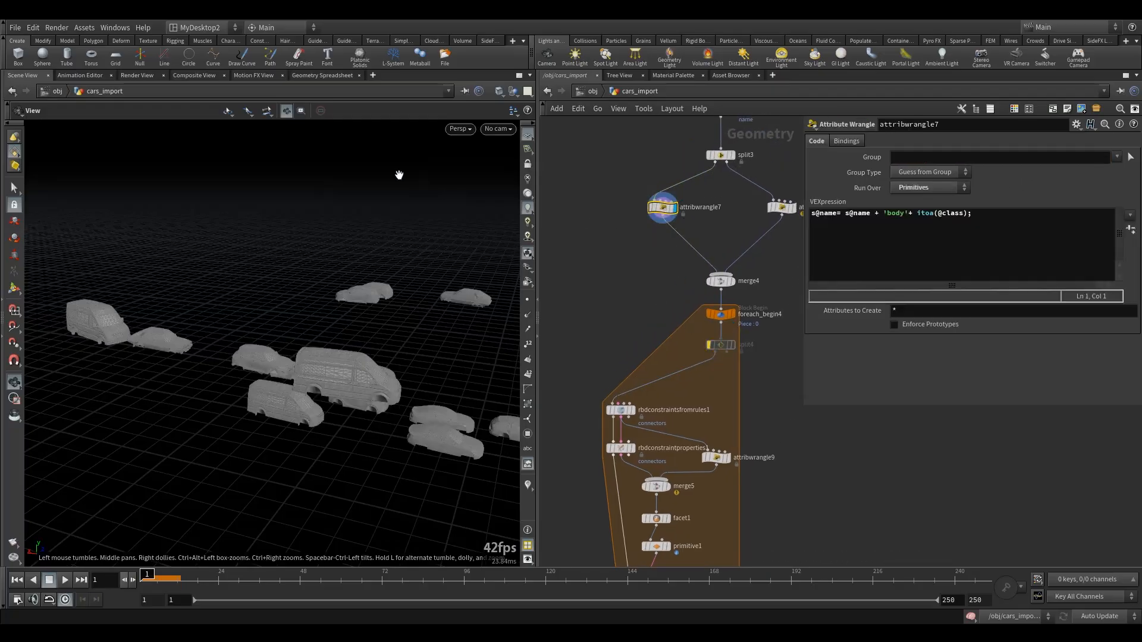
pyautogui.click(309, 76)
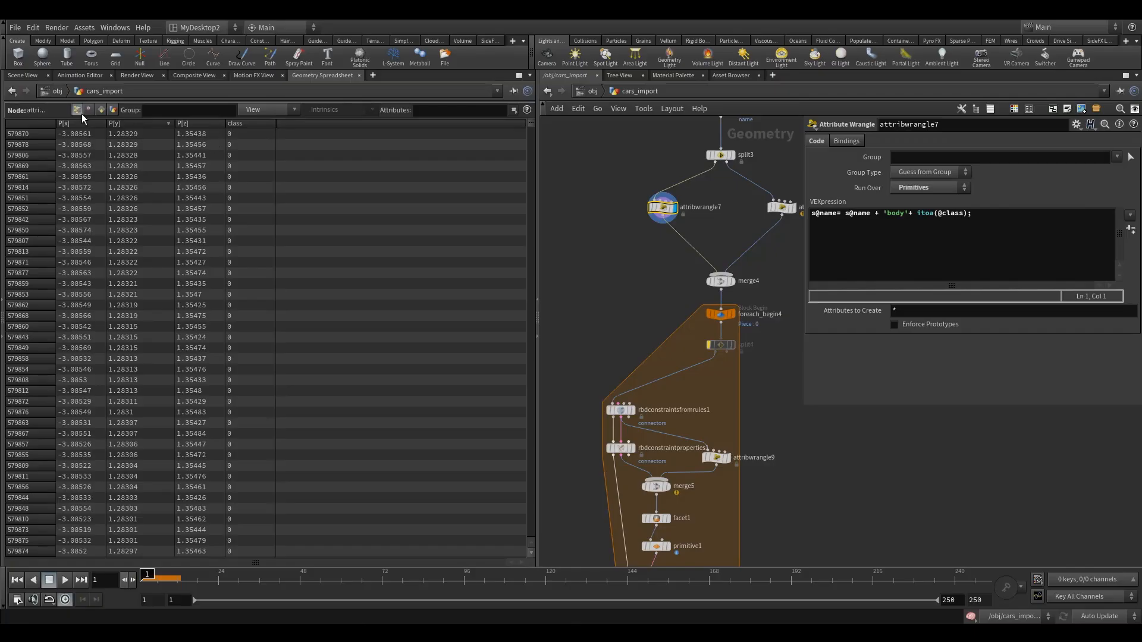
pyautogui.click(100, 110)
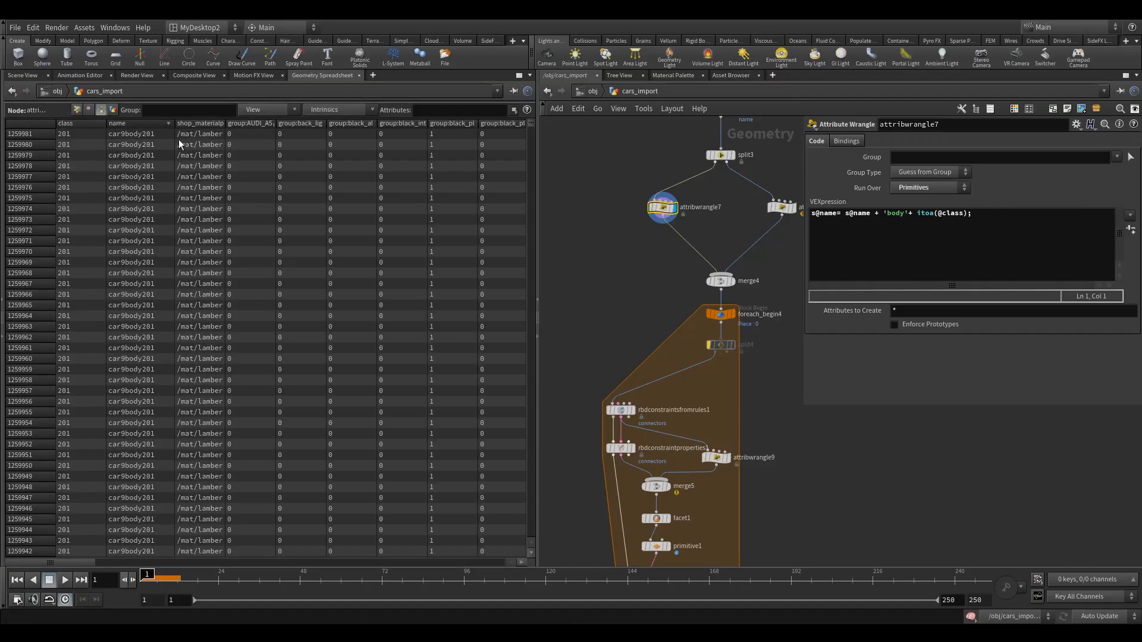
pyautogui.moveTo(175, 145)
pyautogui.mouseDown()
pyautogui.moveTo(194, 147)
pyautogui.moveTo(178, 148)
pyautogui.mouseUp()
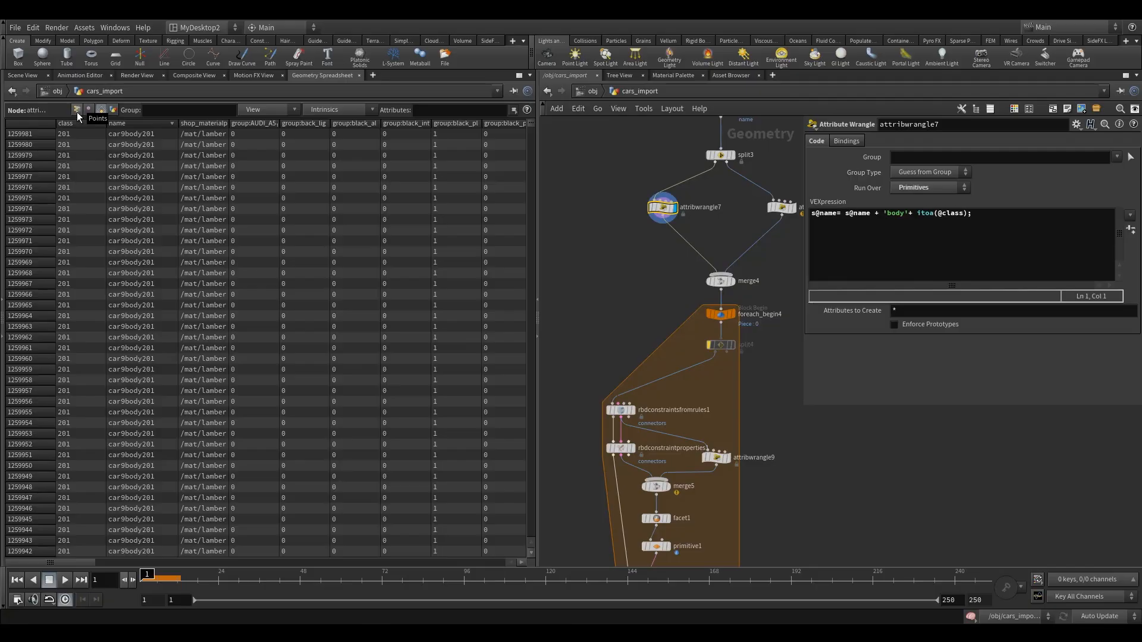
pyautogui.click(23, 75)
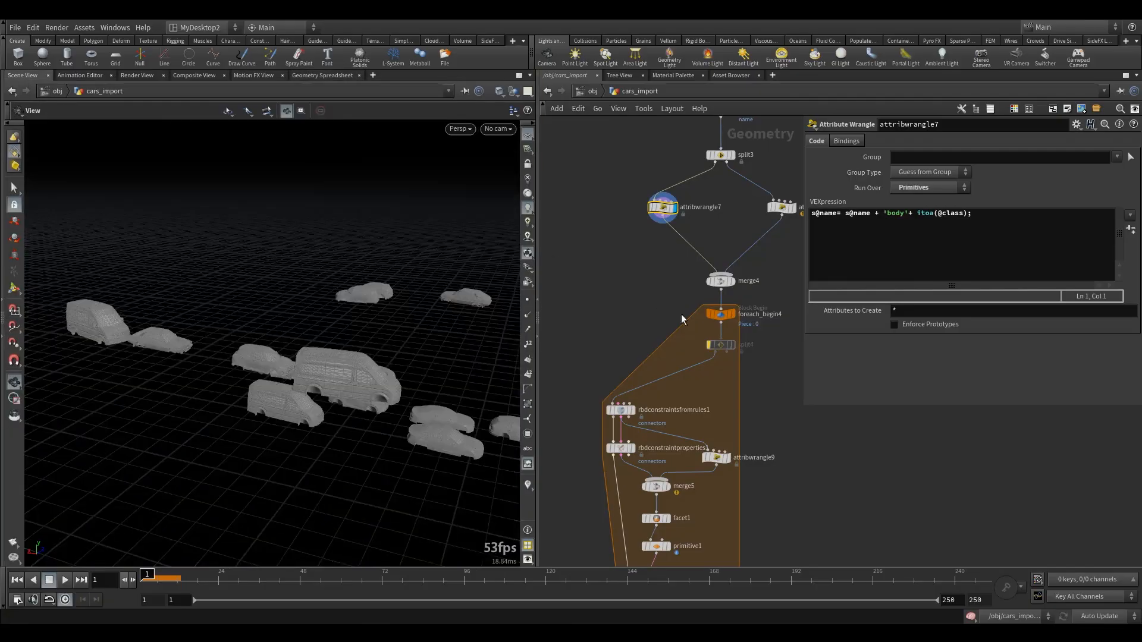
pyautogui.click(710, 344)
pyautogui.click(959, 142)
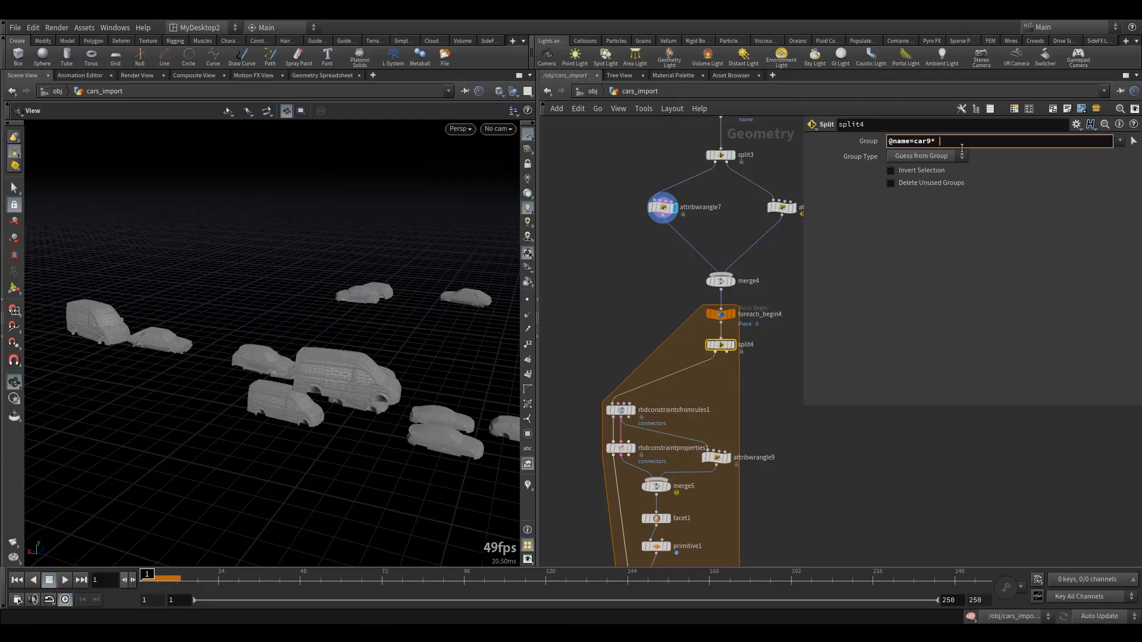
pyautogui.write('9* @name=car10')
pyautogui.press('Return')
pyautogui.click(731, 345)
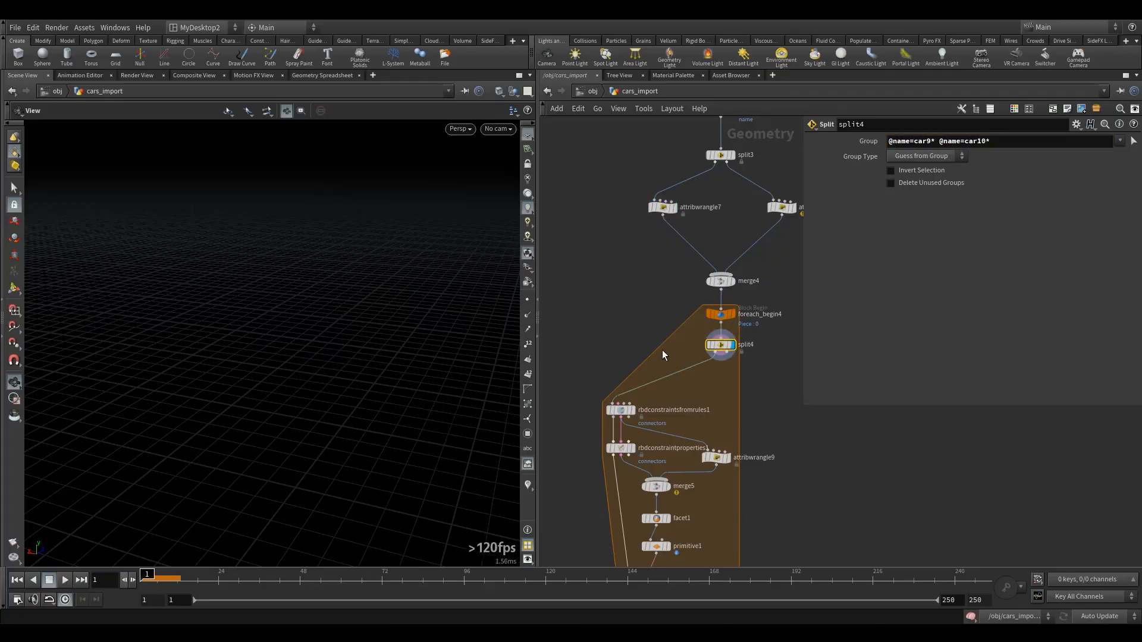
pyautogui.moveTo(670, 350); pyautogui.dragTo(622, 287, button='middle')
pyautogui.scroll(-2, 634, 290)
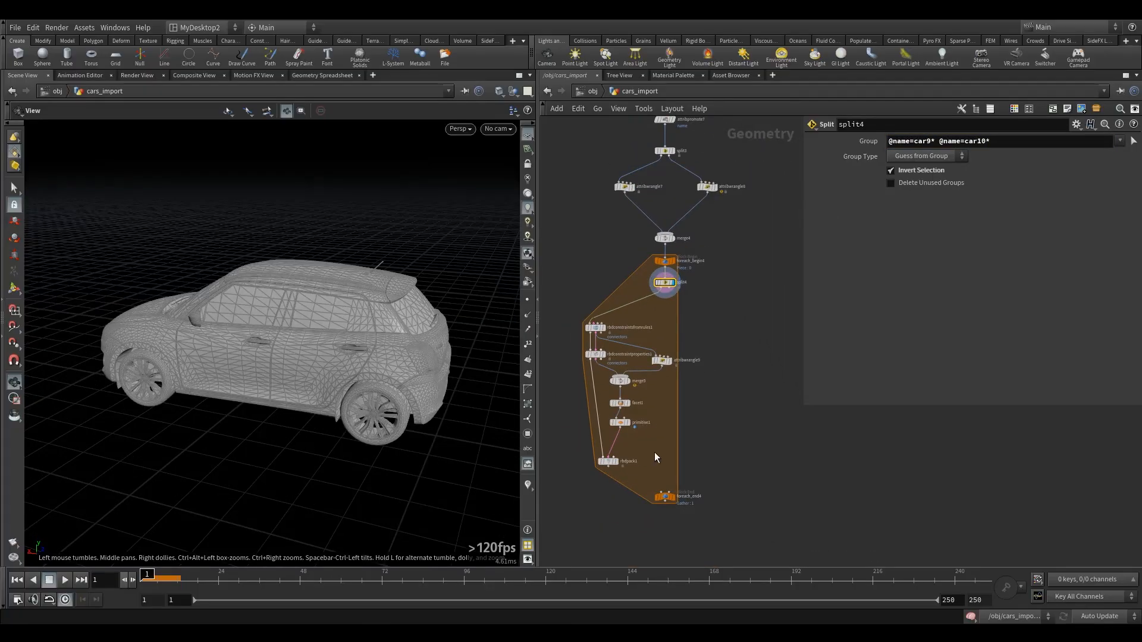
# Step: Add a Color node beside the constraint chain and wire split4's second output into it
pyautogui.moveTo(664, 336); pyautogui.dragTo(678, 352, button='middle')
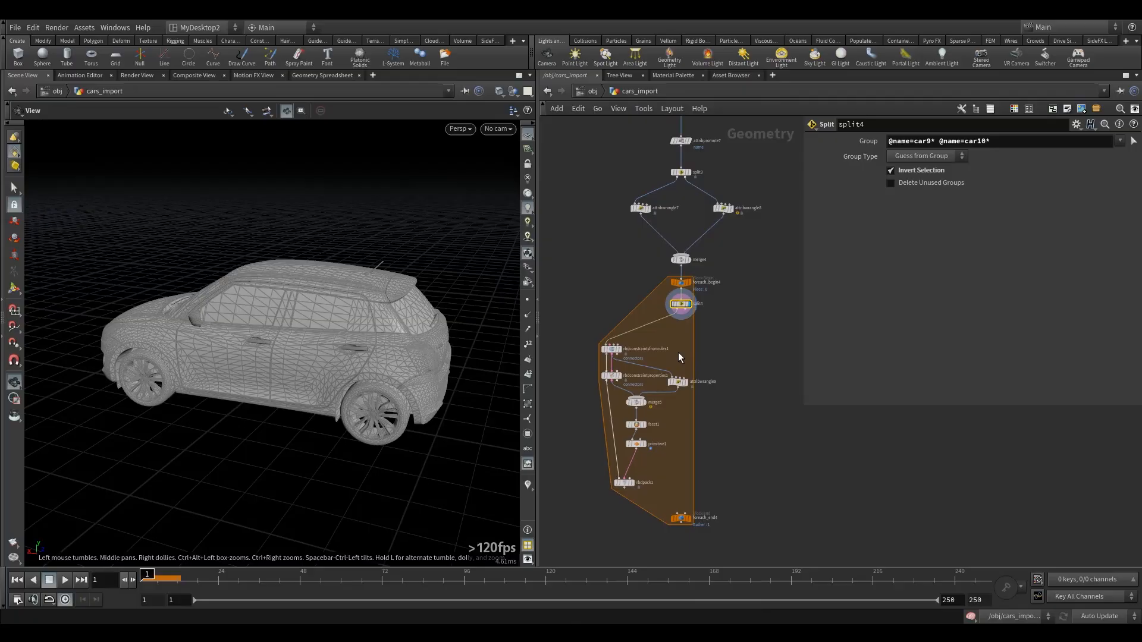
pyautogui.press('Tab')
pyautogui.write('col')
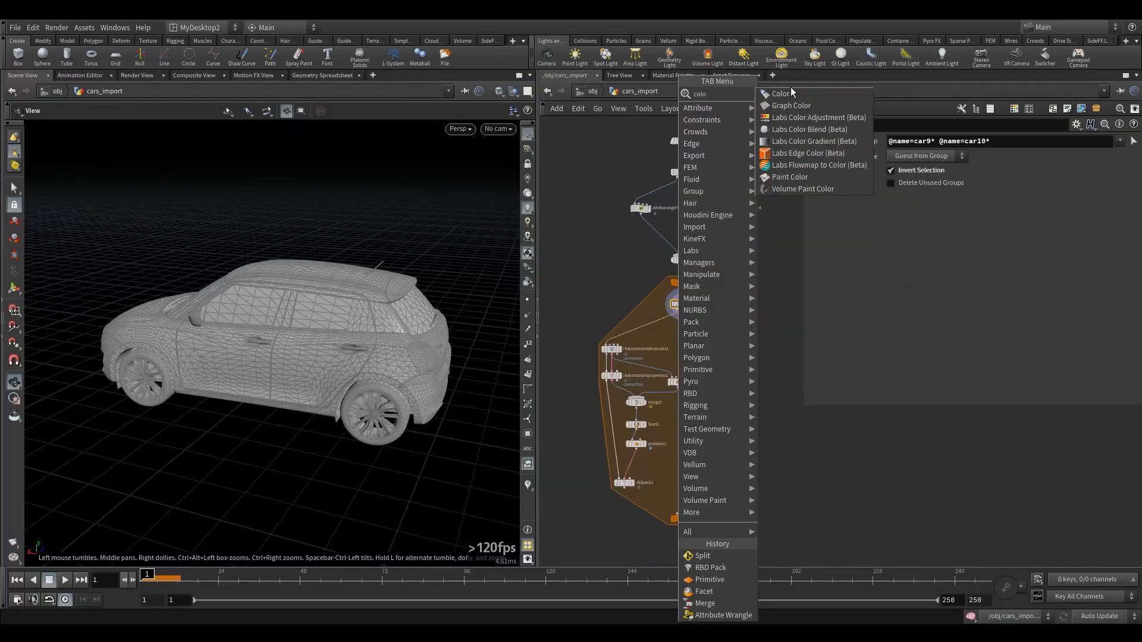
pyautogui.click(791, 93)
pyautogui.click(707, 348)
pyautogui.moveTo(680, 313); pyautogui.dragTo(717, 343)
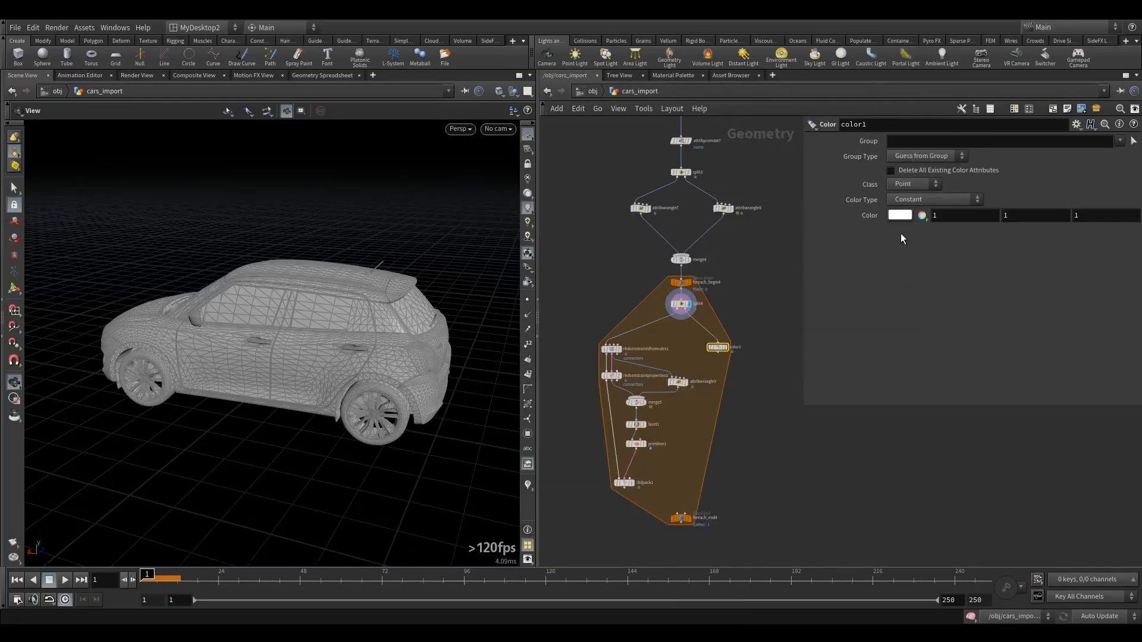
# Step: Set color1's color to red (1, 0, 0) and move the node up beside split4
pyautogui.click(900, 215)
pyautogui.click(855, 130)
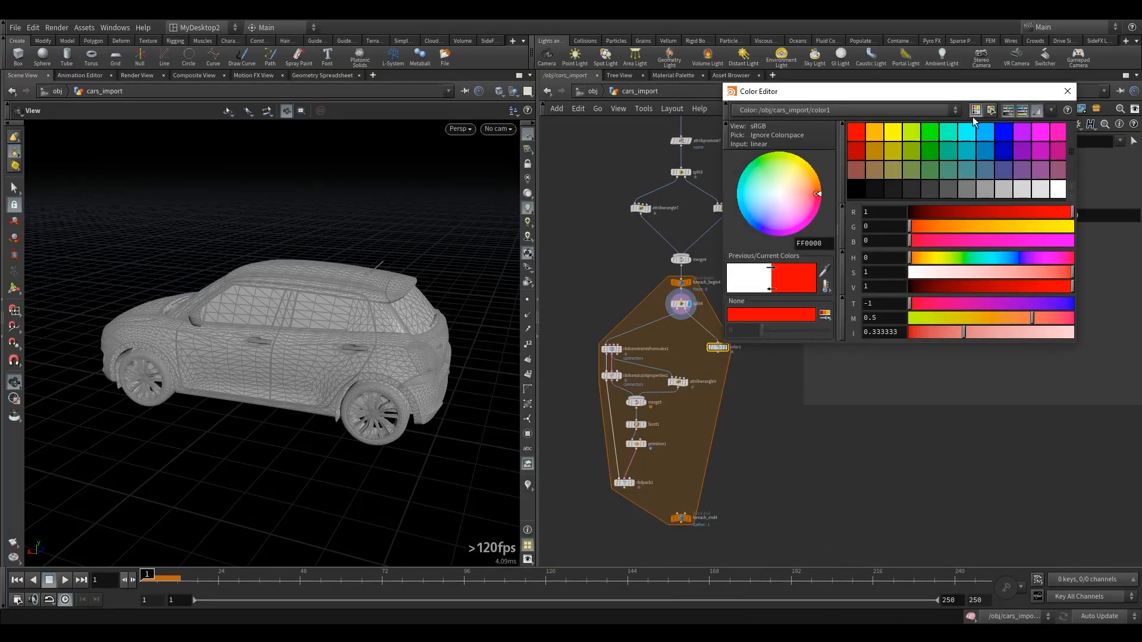
pyautogui.click(1067, 91)
pyautogui.press('Tab')
pyautogui.press('Escape')
pyautogui.moveTo(682, 348); pyautogui.dragTo(705, 327)
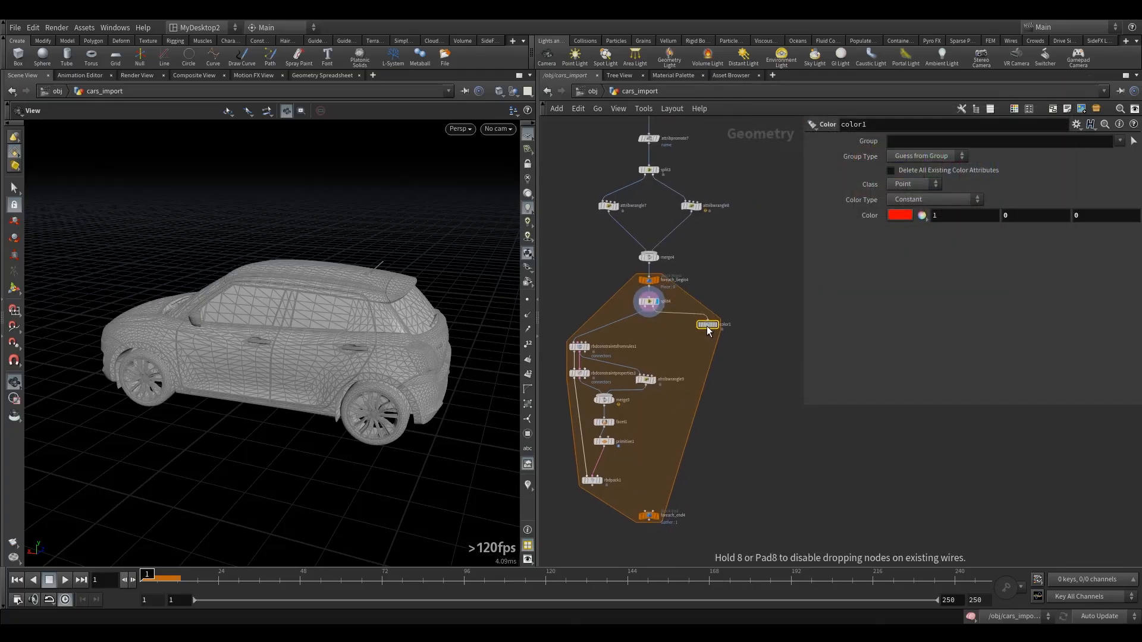
# Step: Duplicate the constraint chain from rbdconstraintsfromrules1 through rbdpack1 and wire the copy below color1
pyautogui.moveTo(657, 498); pyautogui.dragTo(744, 358)
pyautogui.scroll(4, 710, 333)
pyautogui.moveTo(690, 373); pyautogui.dragTo(615, 338, button='middle')
pyautogui.scroll(-3, 618, 342)
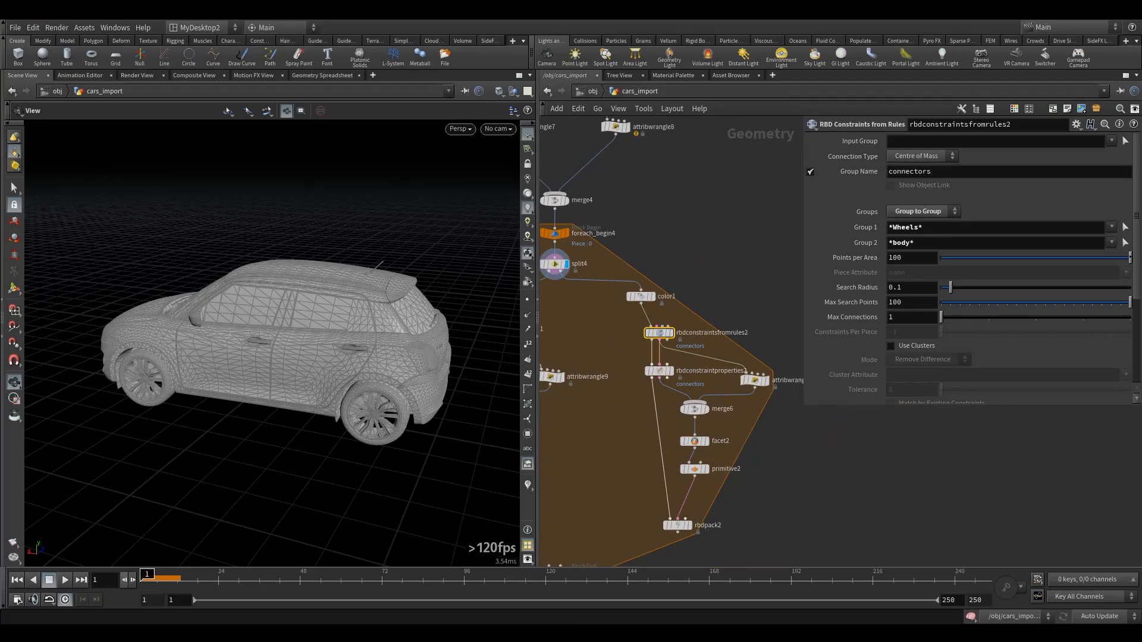
# Step: Set split4's group type to Primitives
pyautogui.moveTo(602, 285); pyautogui.dragTo(668, 316, button='middle')
pyautogui.click(621, 295)
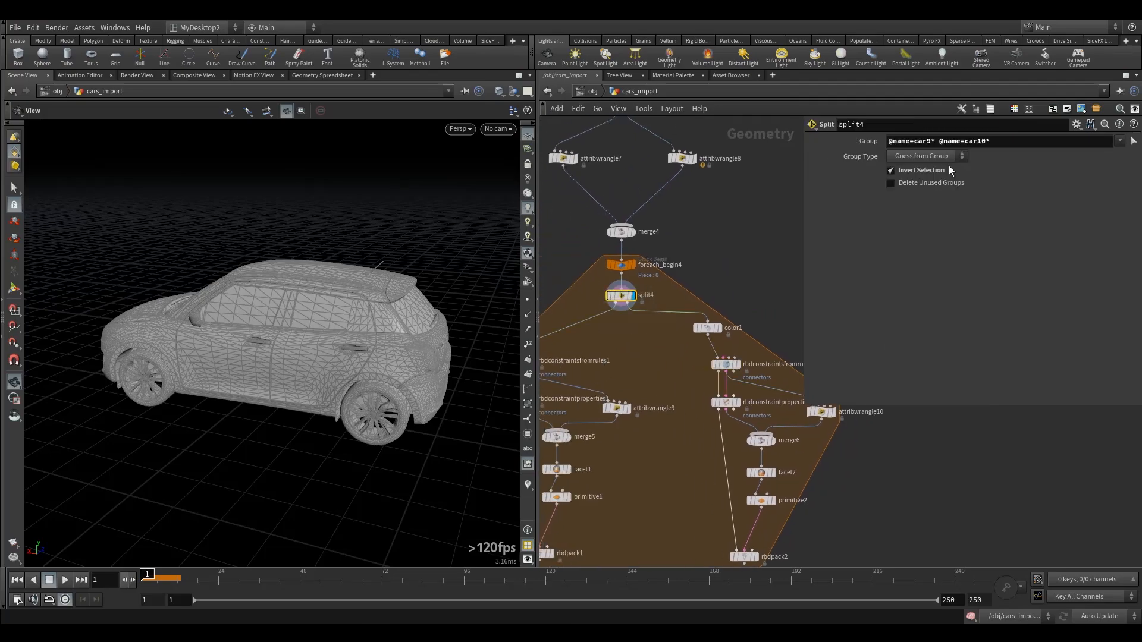
pyautogui.click(926, 157)
pyautogui.click(922, 202)
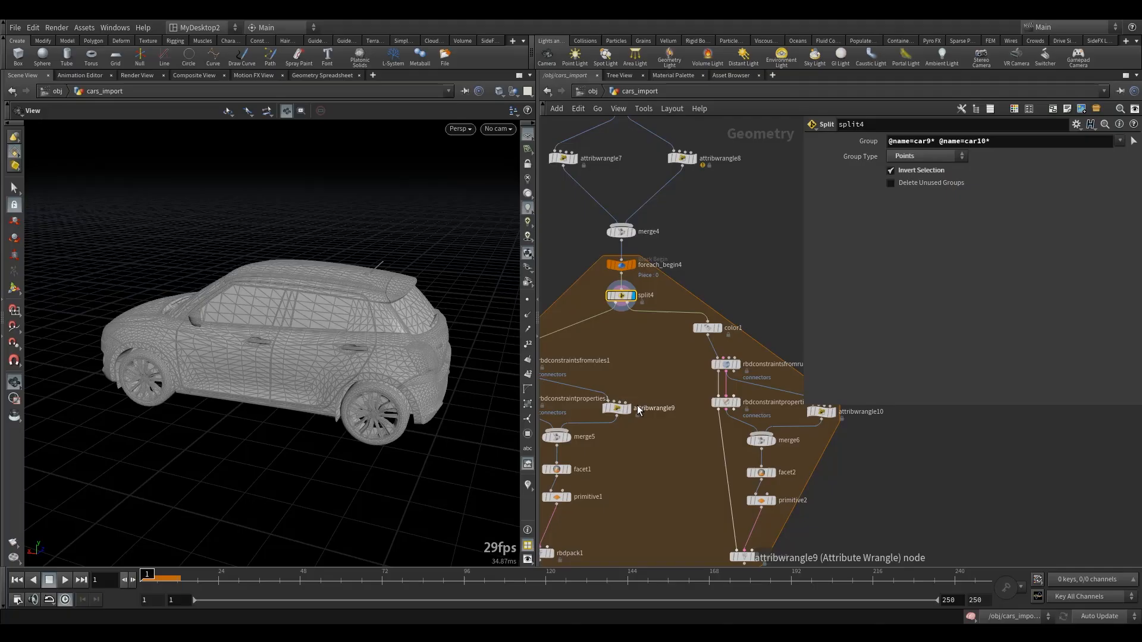
pyautogui.click(925, 157)
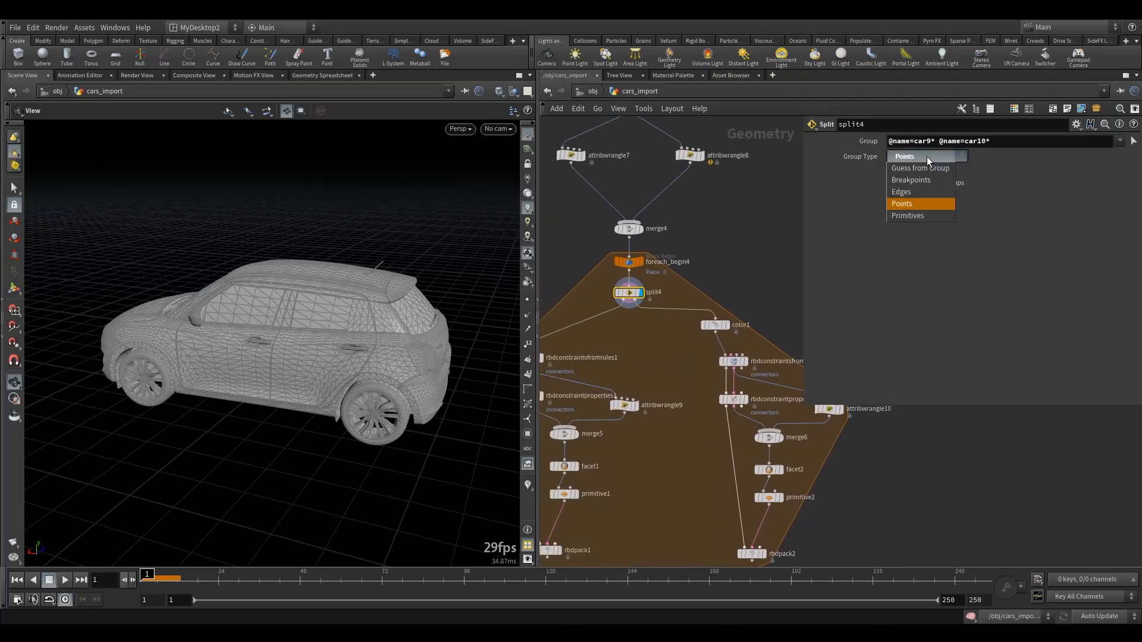
pyautogui.click(922, 214)
# Step: Set the Soft constraint stiffness of rbdconstraintproperties2 to 12
pyautogui.moveTo(698, 353); pyautogui.dragTo(638, 314, button='middle')
pyautogui.scroll(3, 638, 314)
pyautogui.click(687, 389)
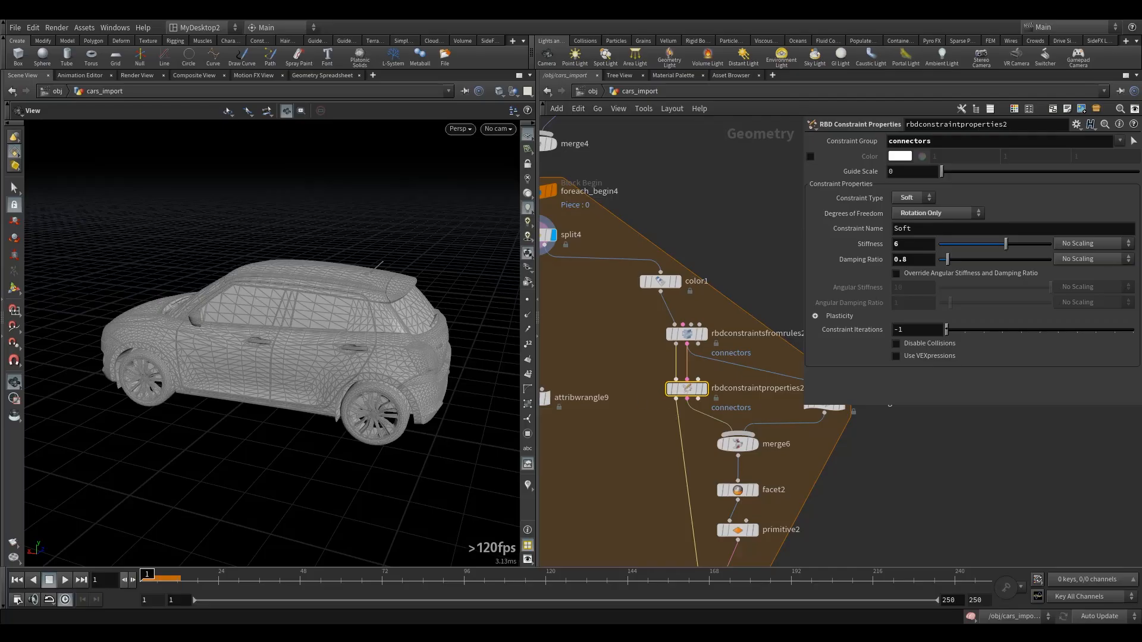
pyautogui.click(924, 243)
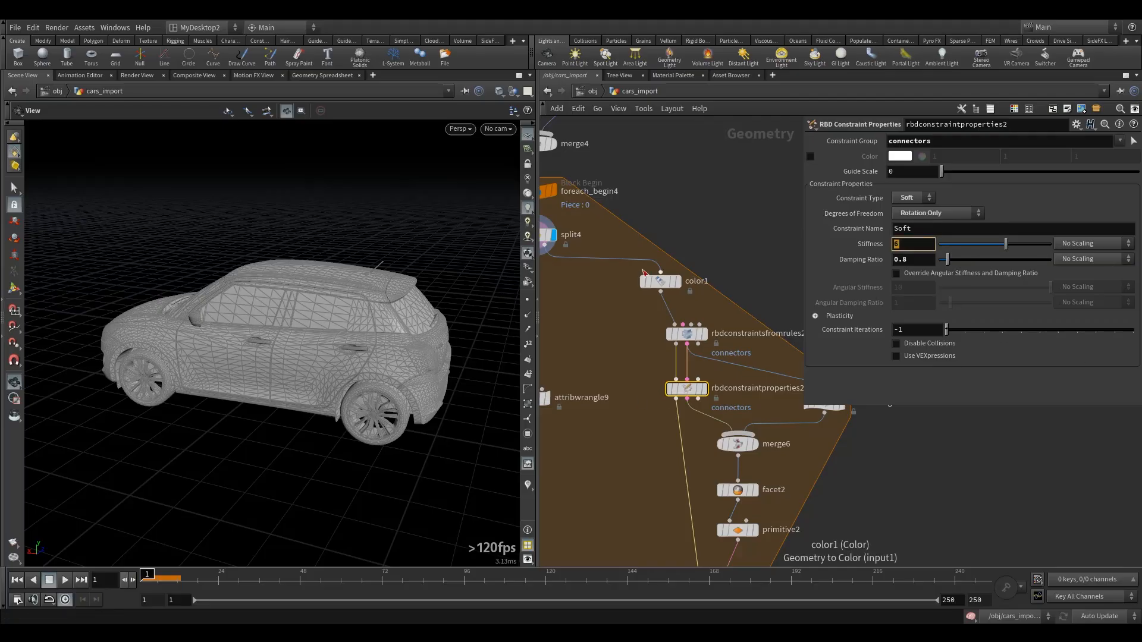
pyautogui.write('12')
pyautogui.press('Return')
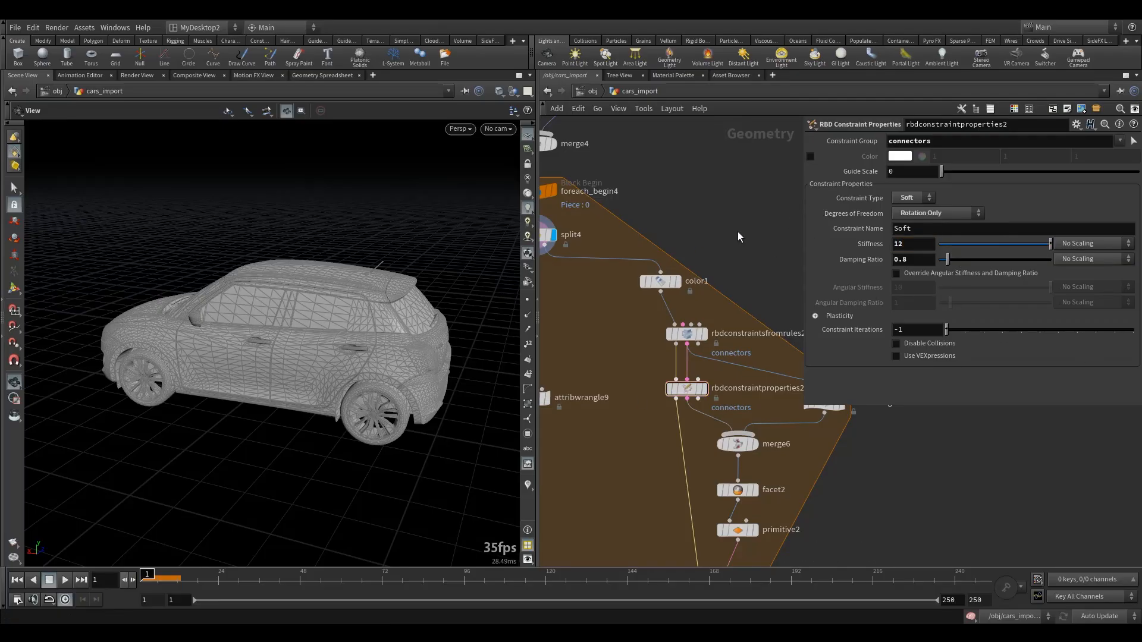
# Step: Add a Merge node inside the loop, between the two RBD Pack nodes and foreach_end4
pyautogui.scroll(-3, 756, 262)
pyautogui.moveTo(778, 279); pyautogui.dragTo(716, 267, button='middle')
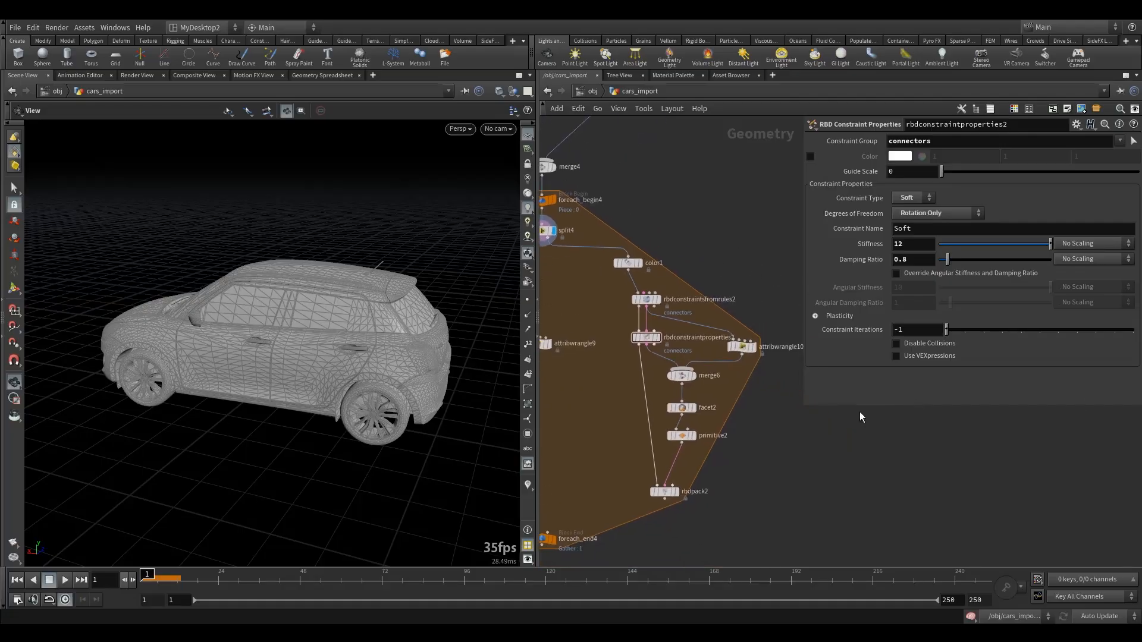
pyautogui.moveTo(594, 441); pyautogui.dragTo(685, 318, button='middle')
pyautogui.scroll(-5, 653, 373)
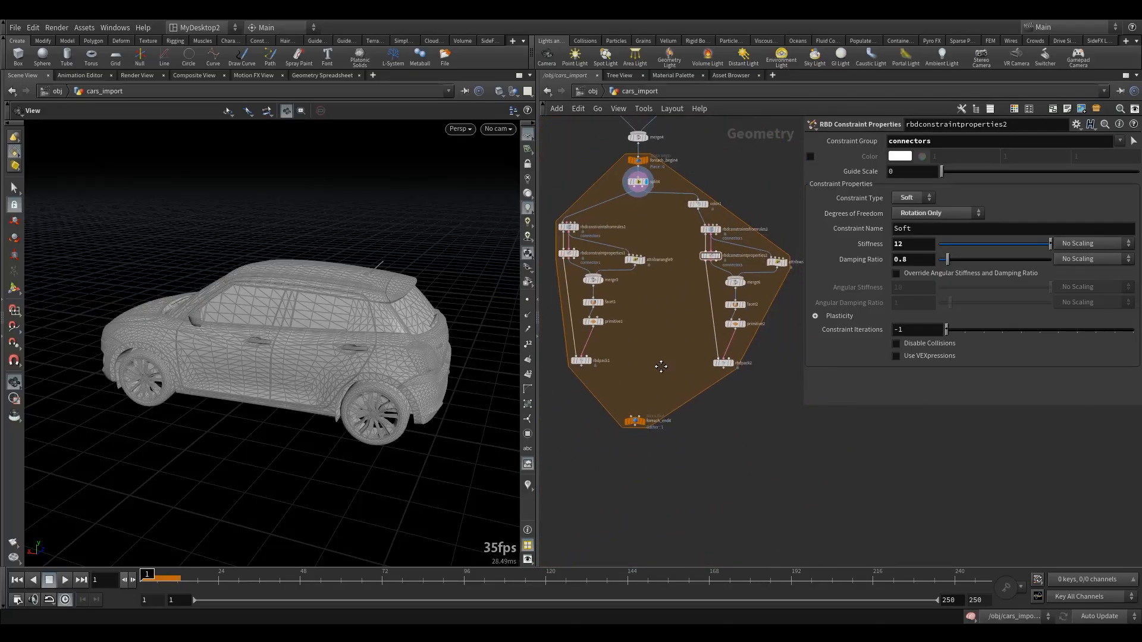
pyautogui.press('Tab')
pyautogui.write('merge')
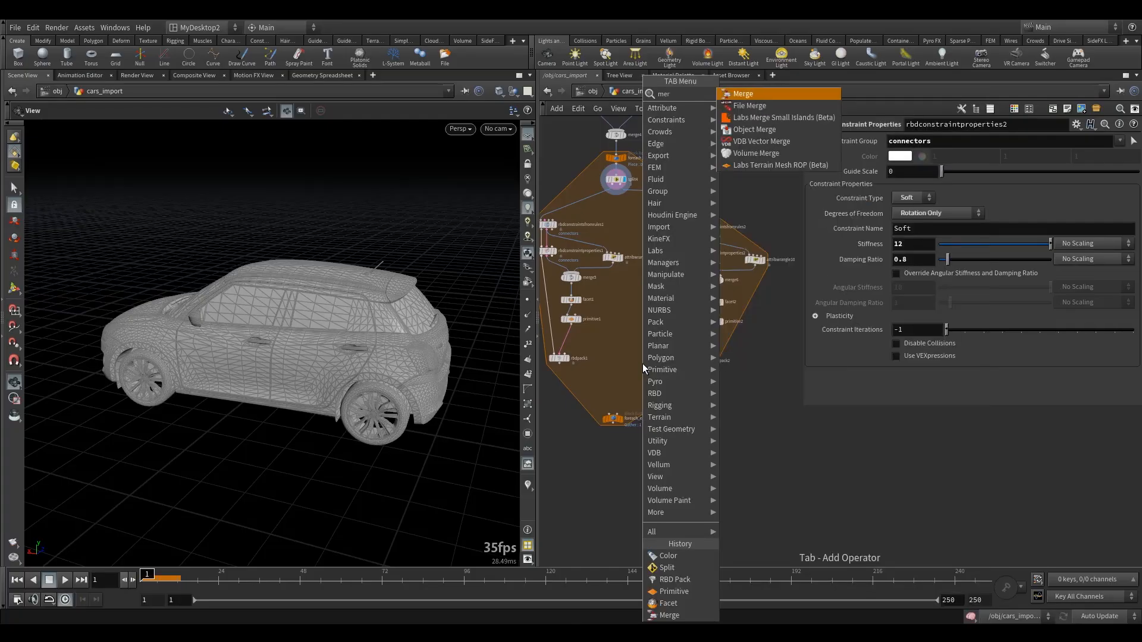
pyautogui.click(741, 96)
pyautogui.click(599, 386)
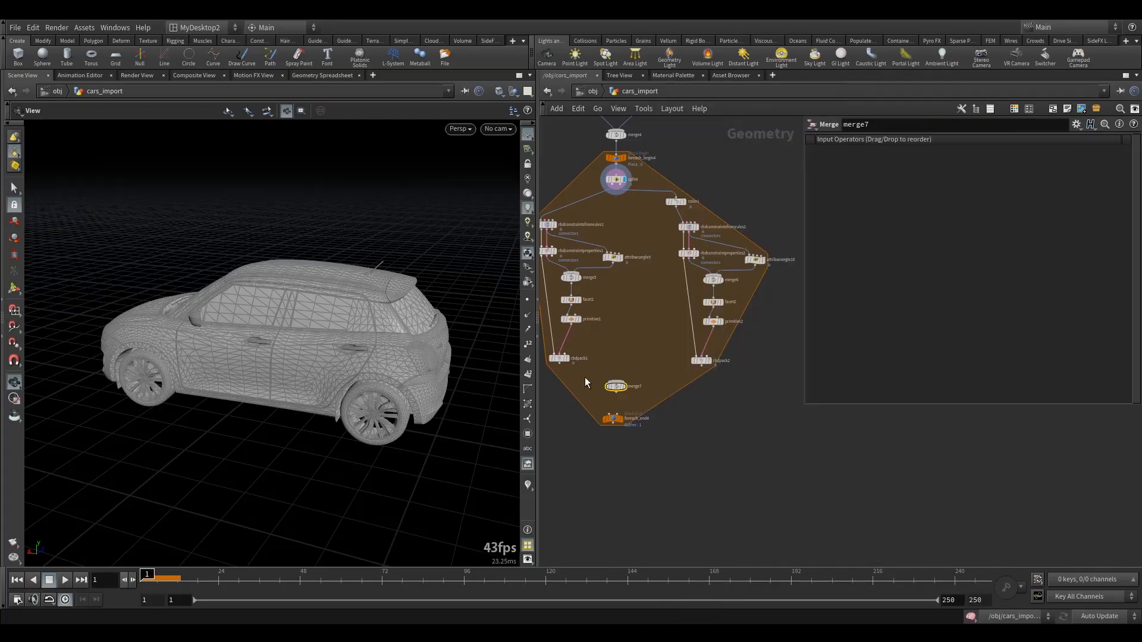
# Step: Wire rbdpack1 and rbdpack2 into merge7, and connect merge7 to foreach_end4
pyautogui.moveTo(560, 365); pyautogui.dragTo(615, 381)
pyautogui.moveTo(702, 365); pyautogui.dragTo(618, 381)
pyautogui.scroll(2, 634, 367)
pyautogui.moveTo(624, 339); pyautogui.dragTo(621, 364)
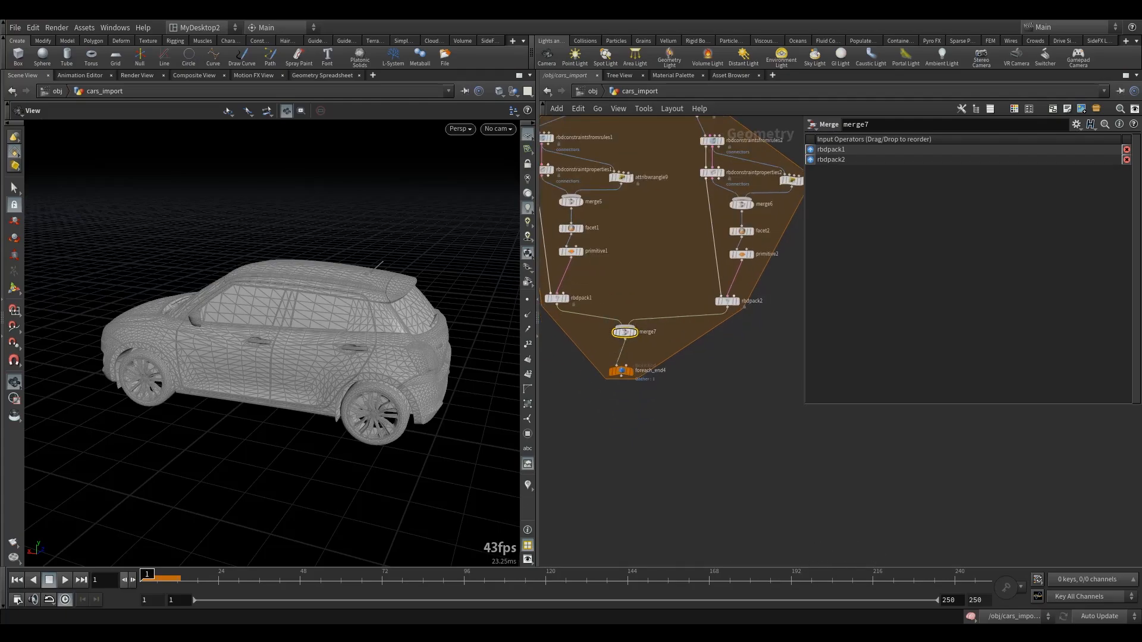
# Step: Display foreach_end4 and frame all the processed cars in the viewport
pyautogui.moveTo(638, 365)
pyautogui.moveTo(660, 422); pyautogui.dragTo(595, 364)
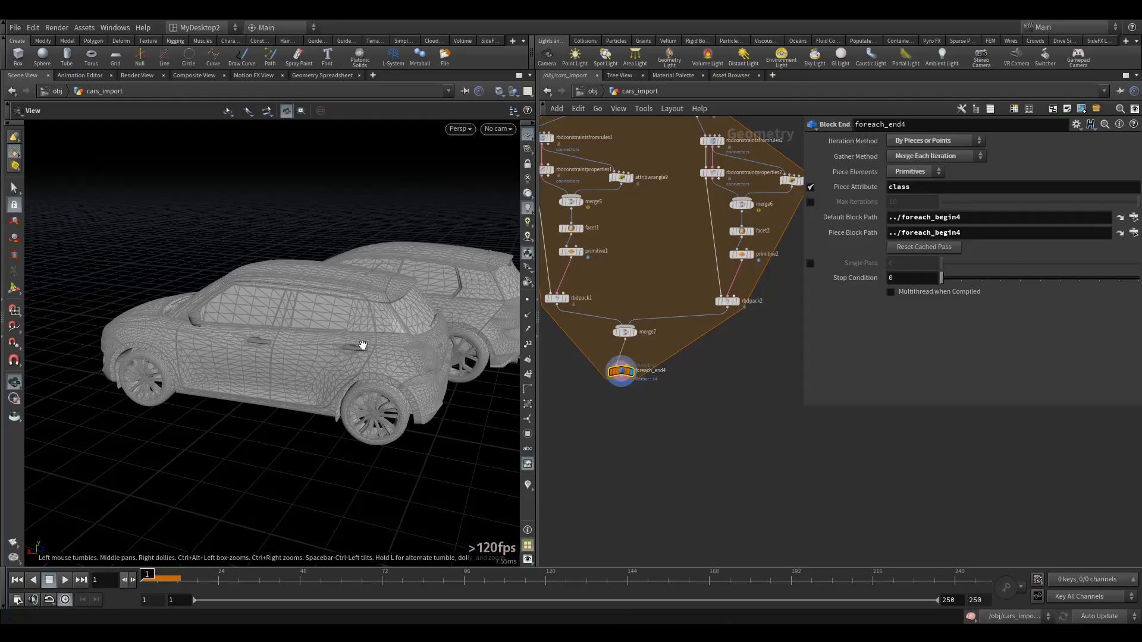
pyautogui.hotkey('space', 'g')
pyautogui.moveTo(363, 342); pyautogui.dragTo(276, 343)
pyautogui.moveTo(275, 343); pyautogui.dragTo(290, 362, button='right')
pyautogui.moveTo(291, 363)
pyautogui.mouseDown()
pyautogui.moveTo(194, 398)
pyautogui.moveTo(316, 349)
pyautogui.moveTo(285, 382)
pyautogui.mouseUp()
# Step: Review split4's settings and the two constraint branches, and reselect foreach_end4
pyautogui.moveTo(639, 241); pyautogui.dragTo(639, 398, button='middle')
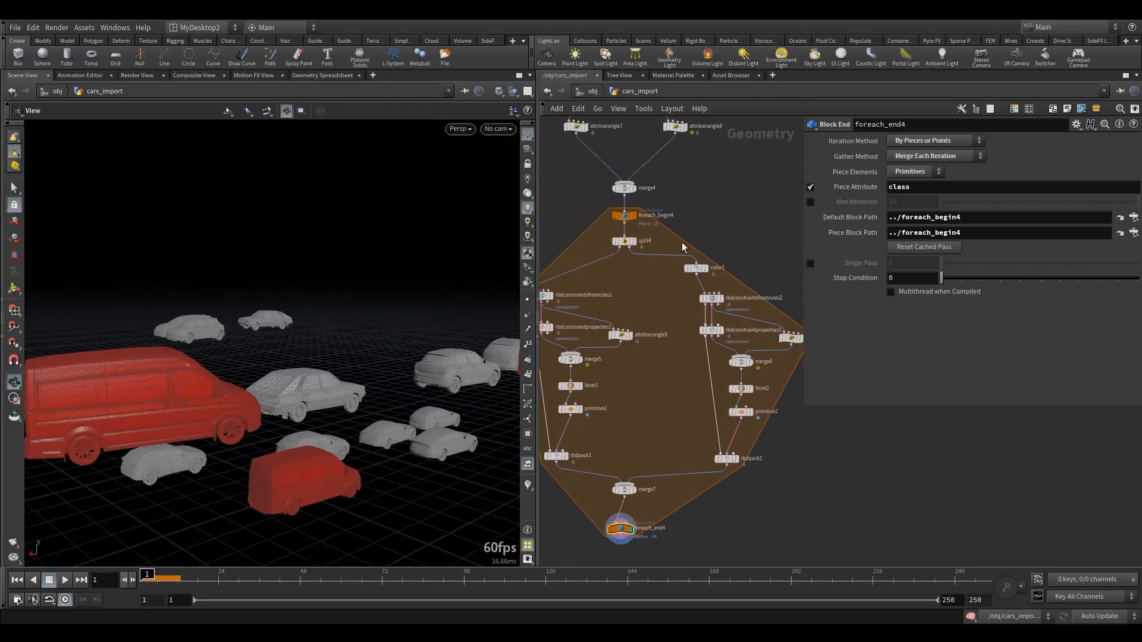
pyautogui.moveTo(678, 299); pyautogui.dragTo(650, 305, button='middle')
pyautogui.scroll(2, 633, 276)
pyautogui.moveTo(629, 283); pyautogui.dragTo(575, 237)
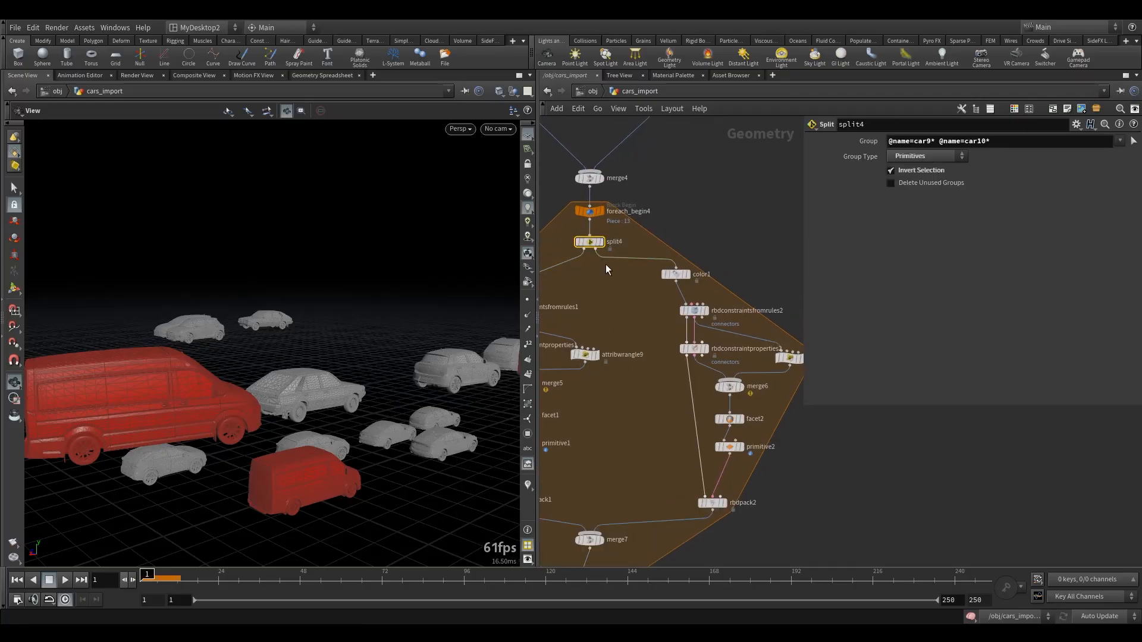
pyautogui.moveTo(659, 303)
pyautogui.mouseDown(button='middle')
pyautogui.moveTo(627, 275)
pyautogui.moveTo(707, 321)
pyautogui.moveTo(666, 283)
pyautogui.mouseUp(button='middle')
pyautogui.click(661, 321)
pyautogui.scroll(-3, 705, 336)
pyautogui.moveTo(634, 430); pyautogui.dragTo(615, 420)
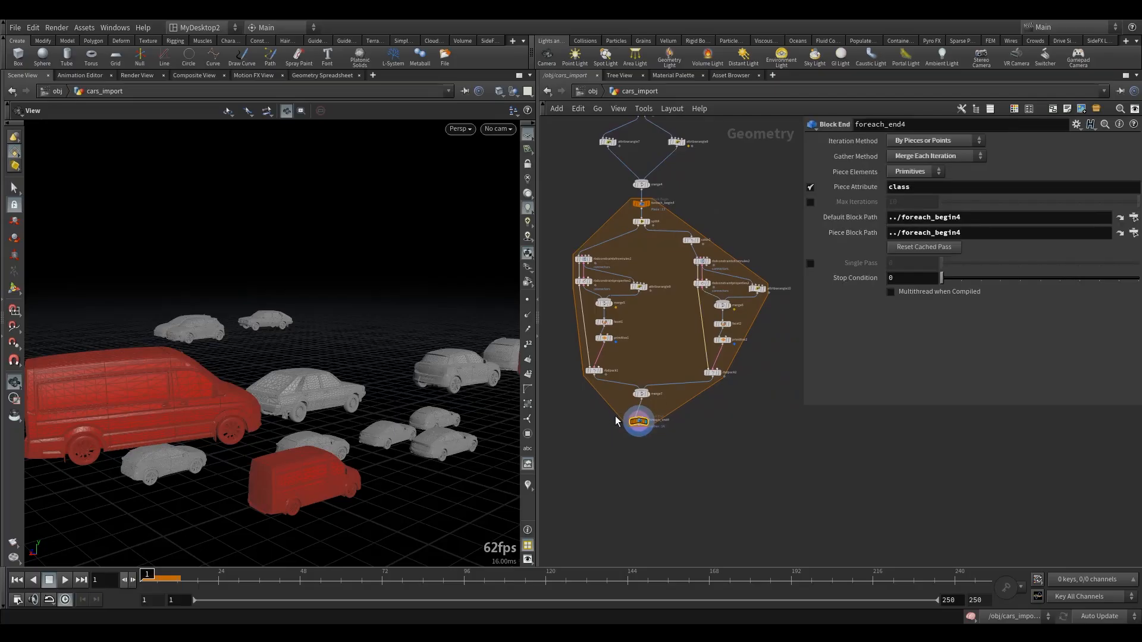